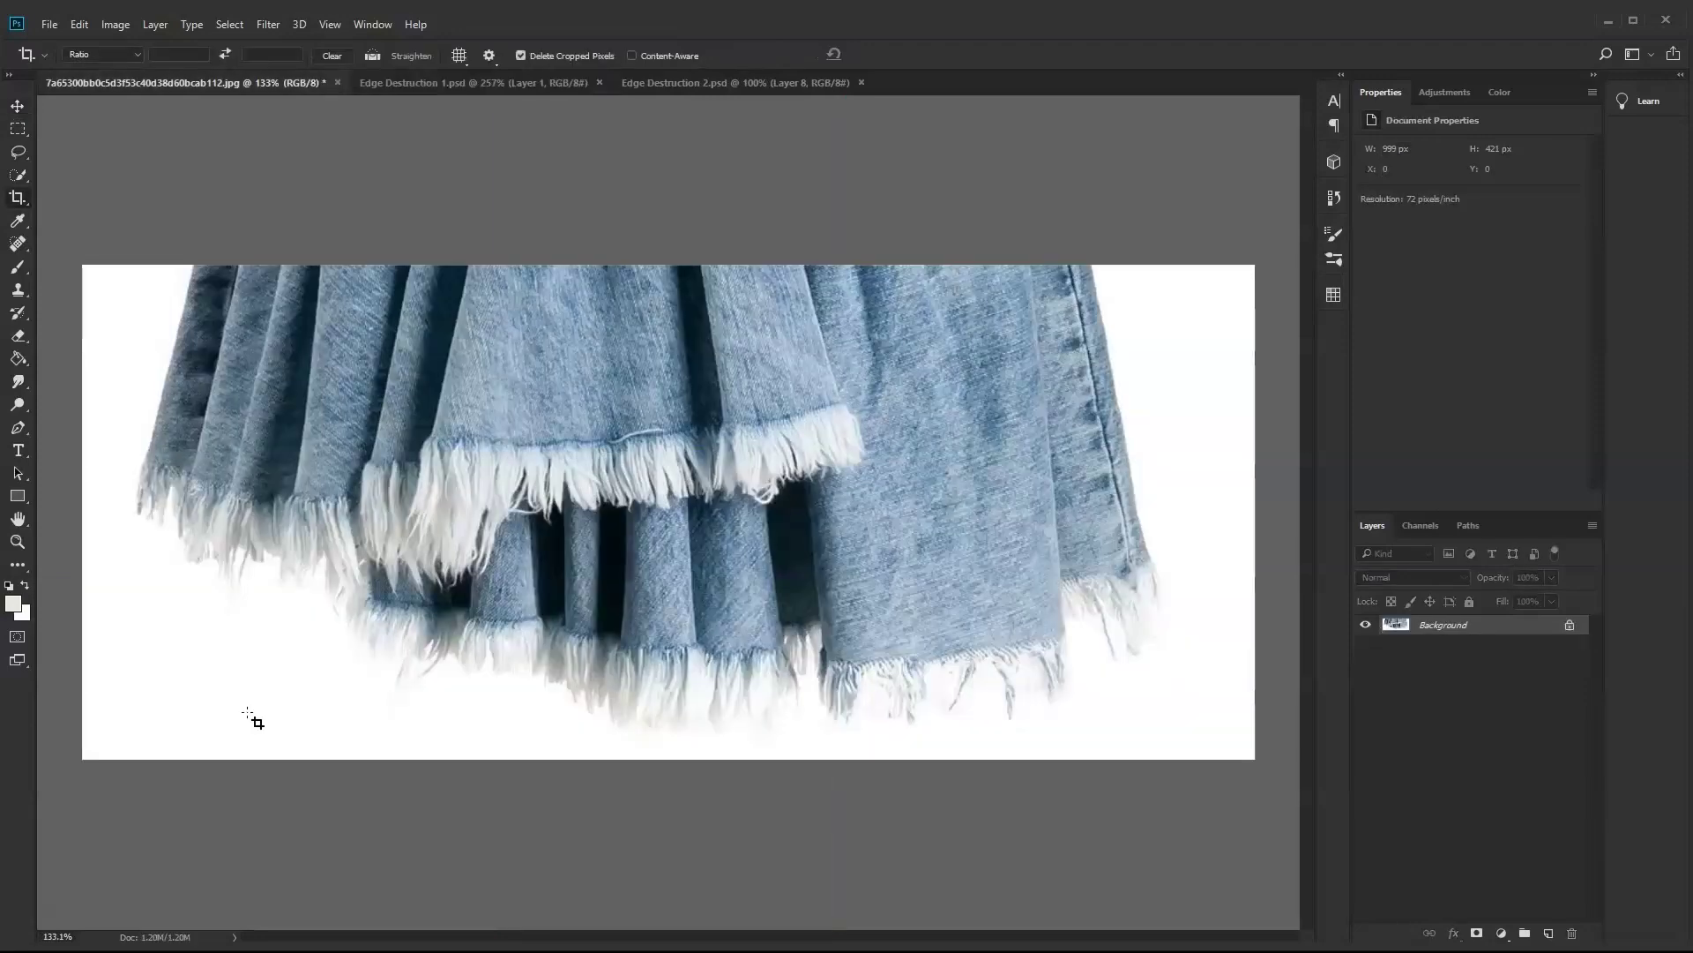
# Crop the denim photo to a section of the middle fringe, about 176 by 129 px.
pyautogui.moveTo(519, 385); pyautogui.dragTo(725, 537)
pyautogui.press('Return')
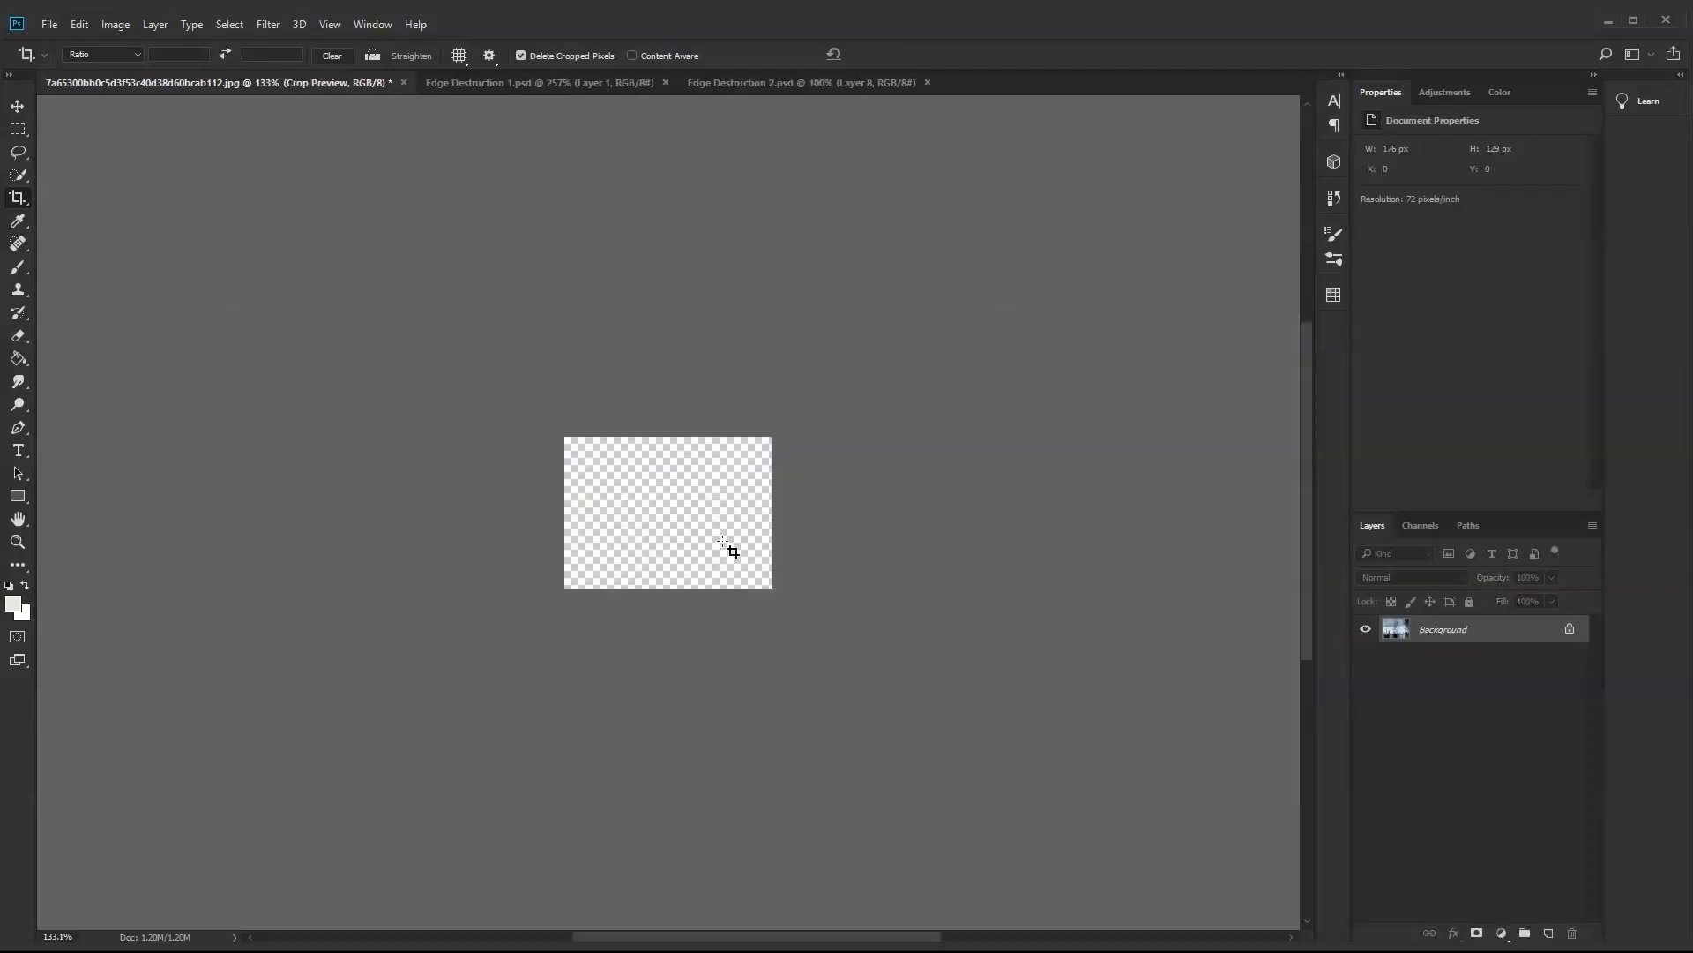
# Rotate, distort and stretch the cropped layer to about 130% width and 115% height so the fringe runs roughly level.
pyautogui.press('v')
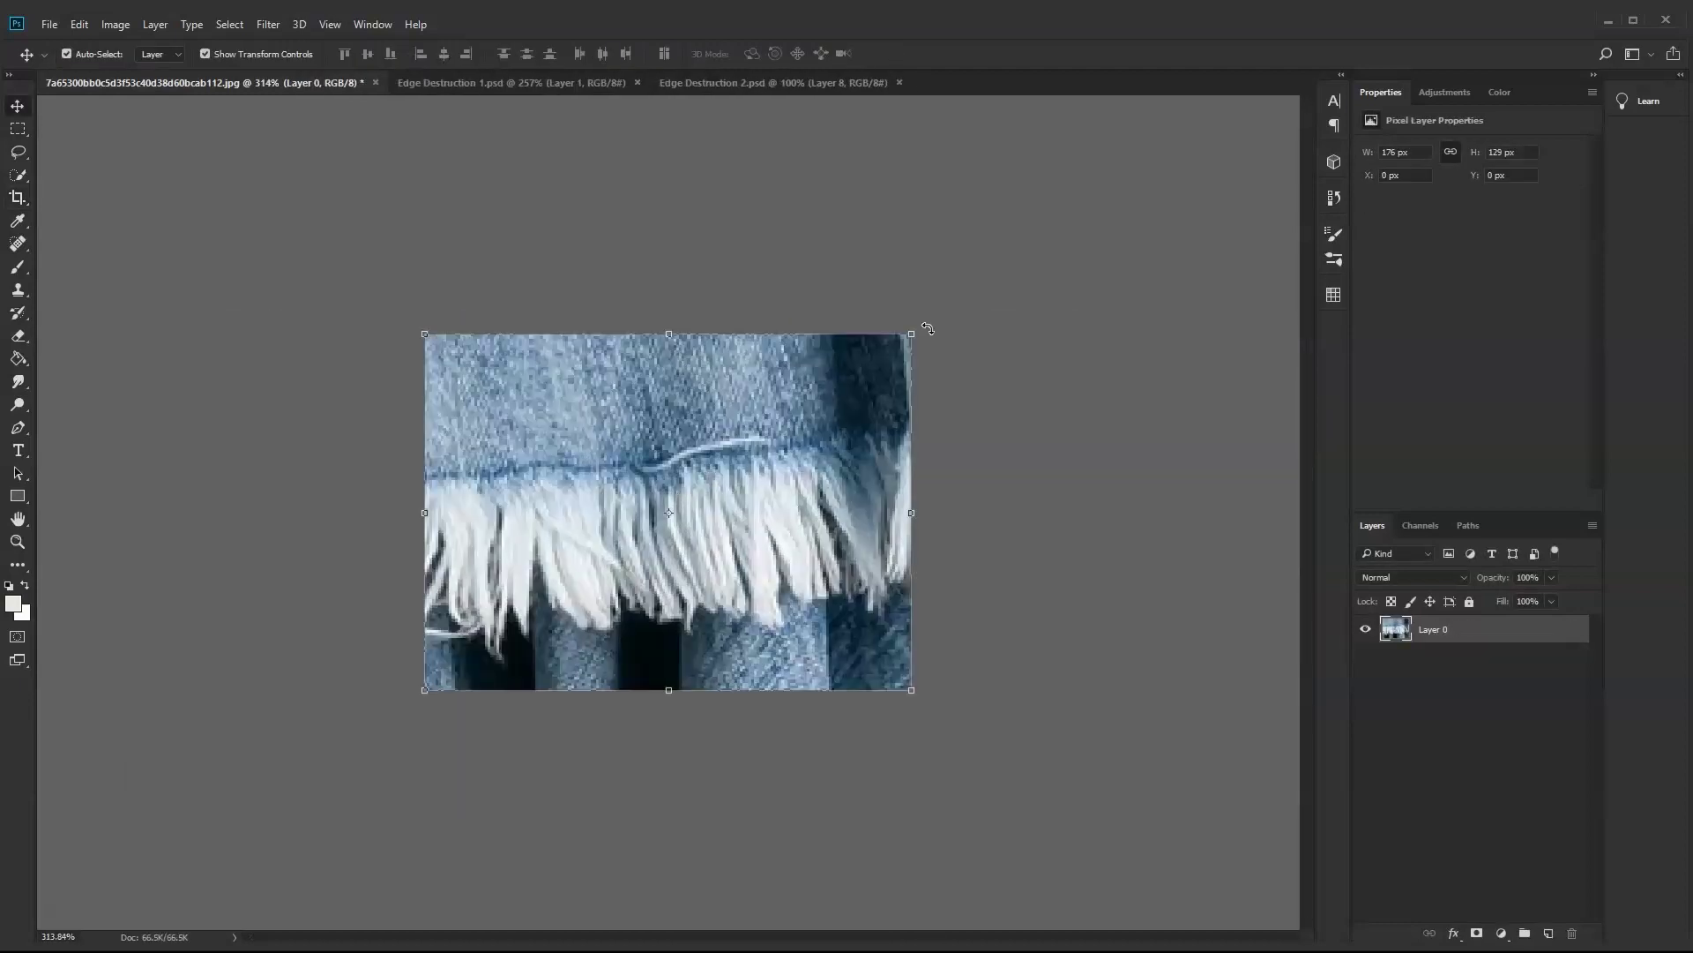
pyautogui.rightClick(709, 494)
pyautogui.moveTo(928, 329); pyautogui.dragTo(992, 342)
pyautogui.click(769, 591)
pyautogui.moveTo(848, 507); pyautogui.dragTo(839, 495)
pyautogui.moveTo(982, 329); pyautogui.dragTo(1058, 295)
pyautogui.moveTo(877, 424); pyautogui.dragTo(866, 420)
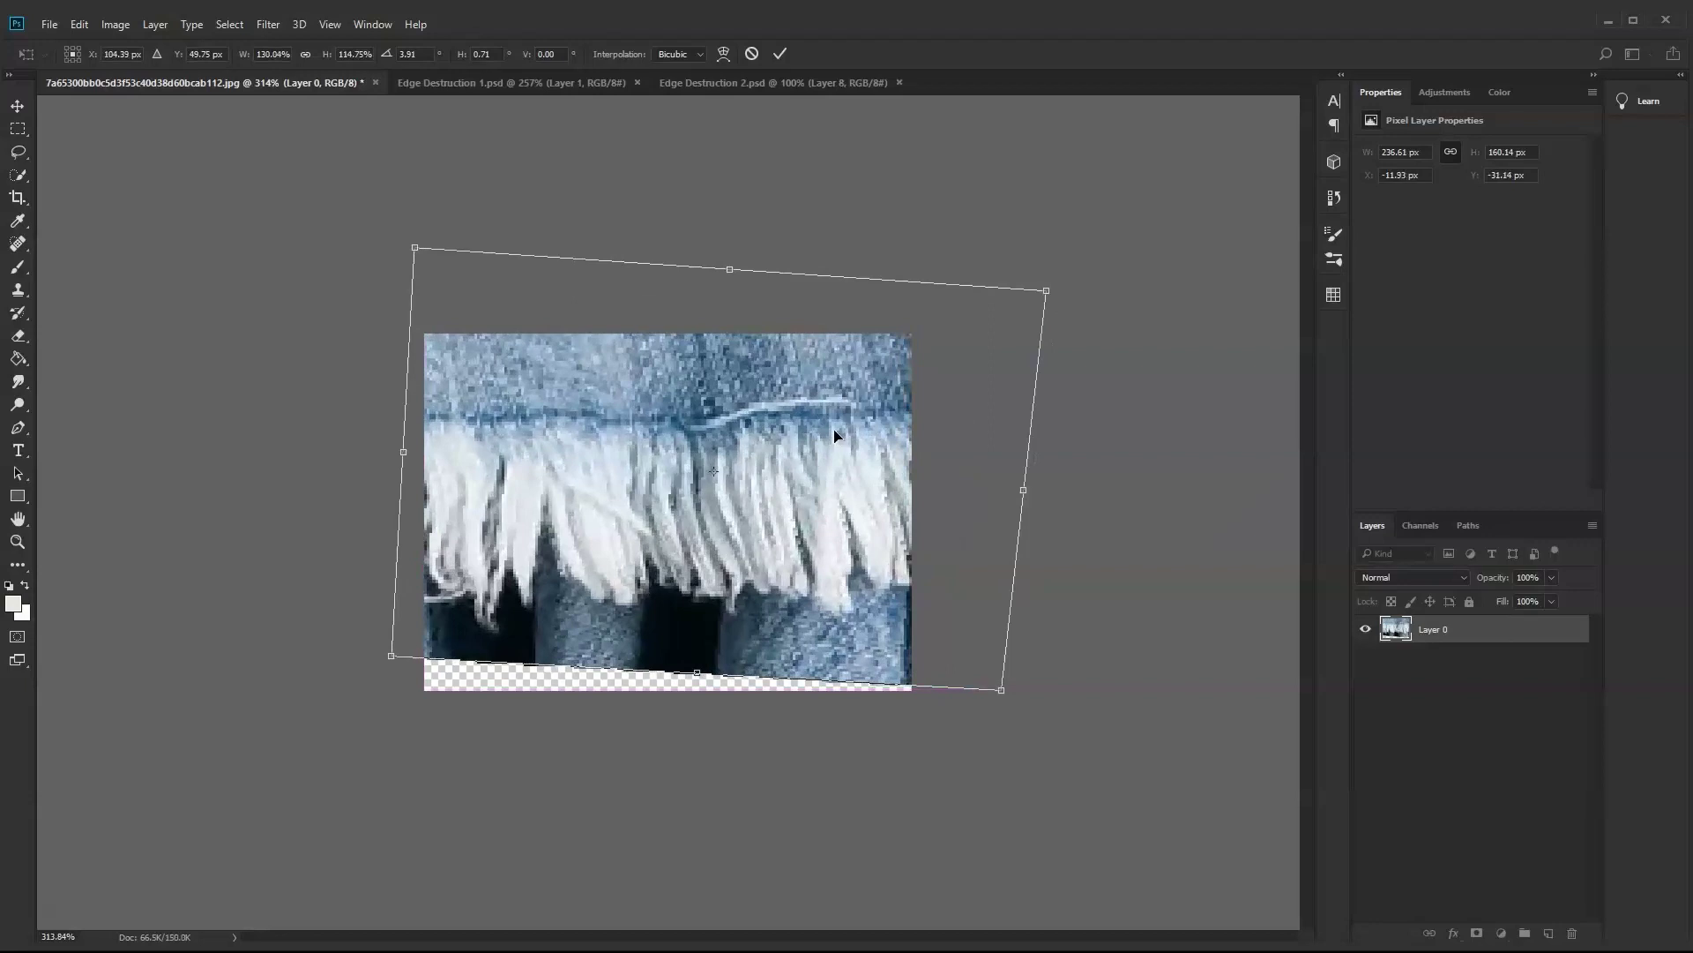
# Show the rulers and place two horizontal guides, along the fringe's upper seam line and near the thread tips.
pyautogui.click(329, 26)
pyautogui.click(346, 344)
pyautogui.moveTo(618, 103); pyautogui.dragTo(702, 428)
pyautogui.moveTo(688, 103); pyautogui.dragTo(655, 576)
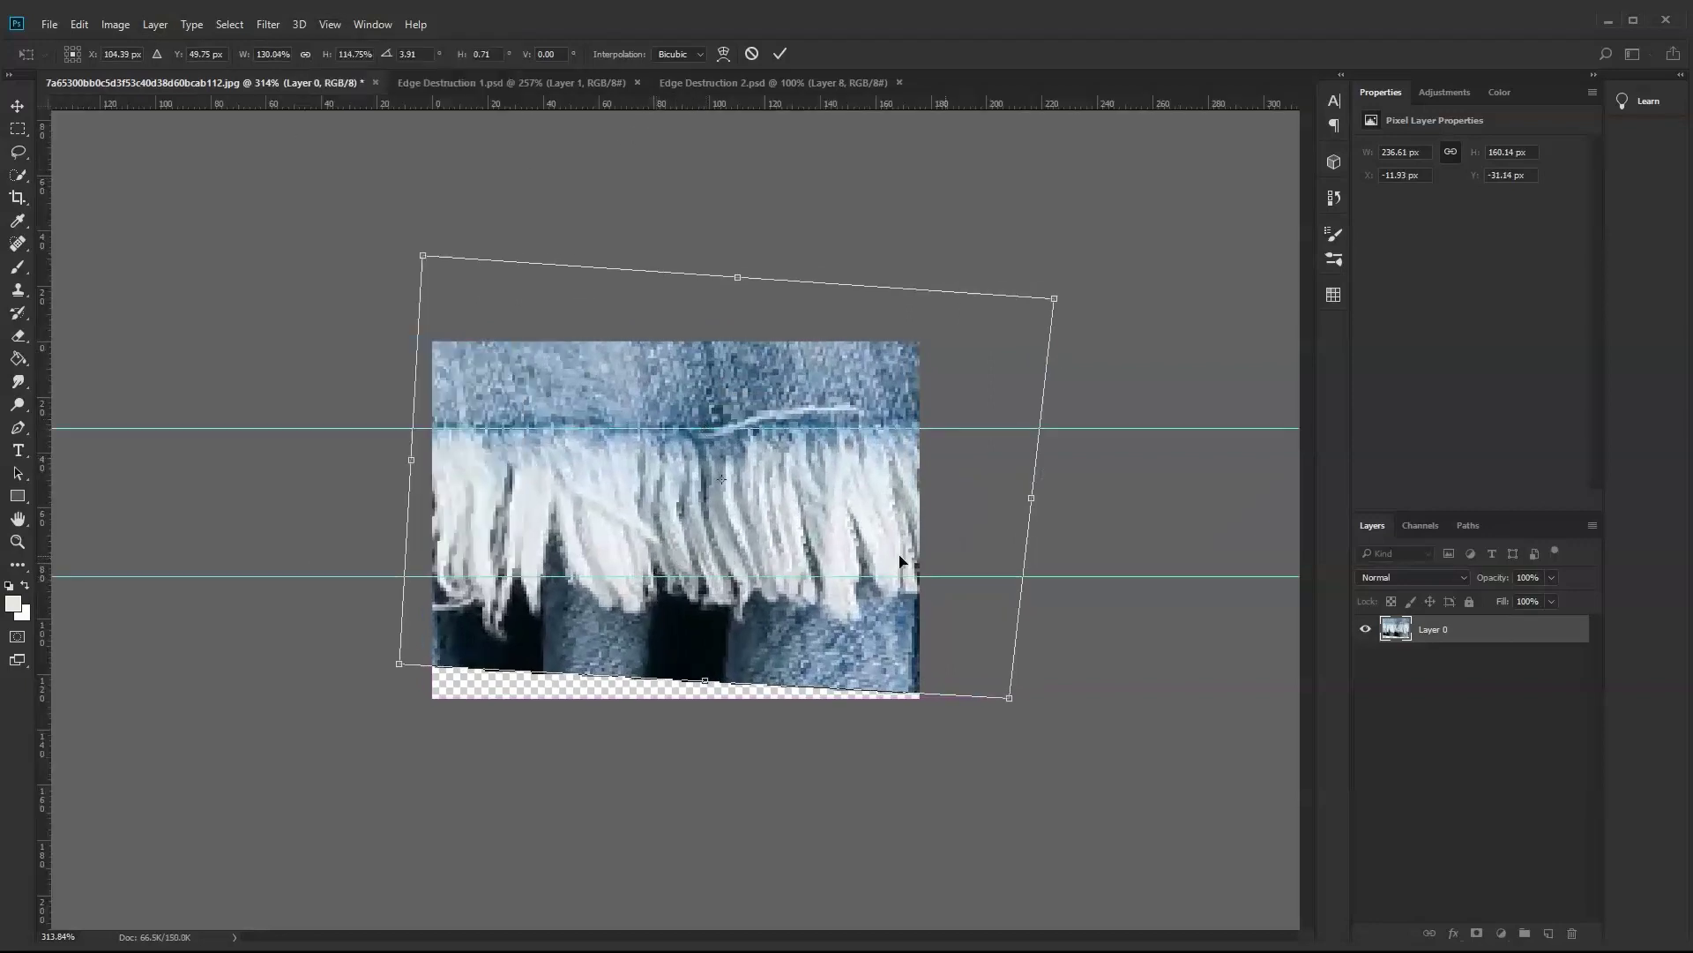
# Warp the layer so the fringe's seam line follows the upper guide, and apply the transformation.
pyautogui.moveTo(1033, 500); pyautogui.dragTo(1029, 502)
pyautogui.rightClick(730, 522)
pyautogui.click(787, 656)
pyautogui.moveTo(498, 406); pyautogui.dragTo(496, 415)
pyautogui.moveTo(891, 395); pyautogui.dragTo(896, 403)
pyautogui.press('Return')
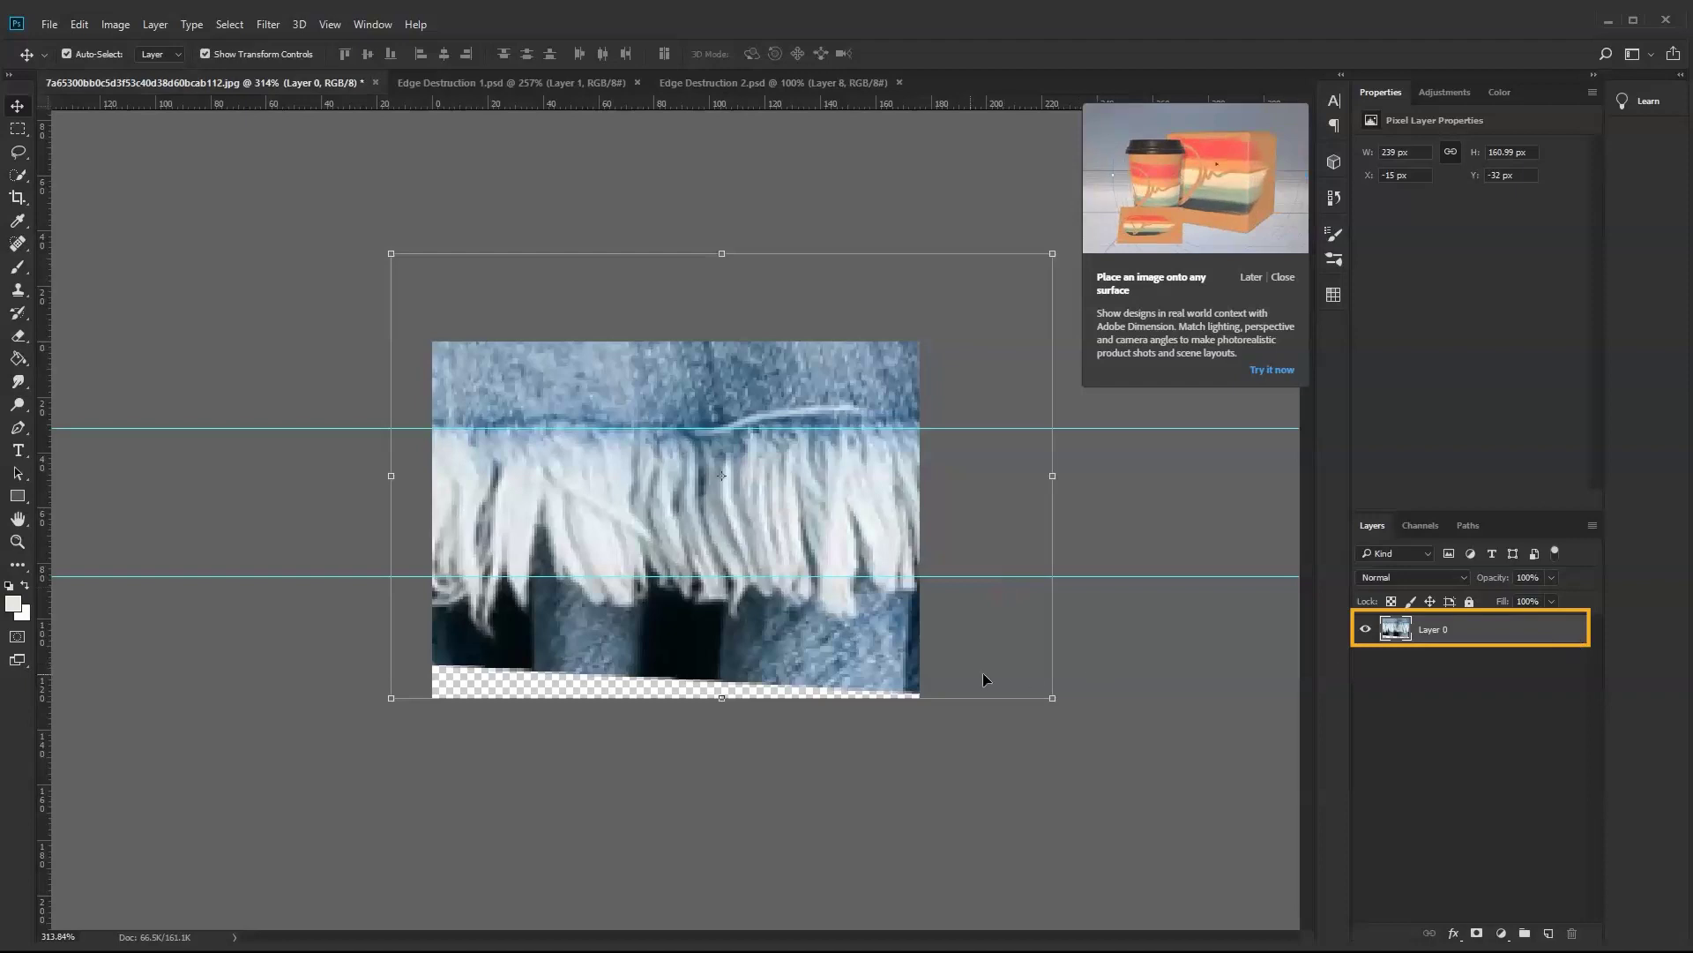
# Erase along the denim strip below the fringe with a resized eraser brush.
pyautogui.press('e')
pyautogui.click(92, 55)
pyautogui.moveTo(217, 397); pyautogui.dragTo(217, 228)
pyautogui.click(132, 258)
pyautogui.press('[')
pyautogui.press('[')
pyautogui.press('[')
pyautogui.press('[')
pyautogui.press('[')
pyautogui.press('[')
pyautogui.press('[')
pyautogui.press('[')
pyautogui.moveTo(882, 677)
pyautogui.mouseDown()
pyautogui.moveTo(945, 669)
pyautogui.moveTo(556, 653)
pyautogui.mouseUp()
# Adjust the eraser's strength and erase the remaining denim below the fringe and the denim above the upper guide.
pyautogui.click(302, 55)
pyautogui.moveTo(307, 73); pyautogui.dragTo(339, 72)
pyautogui.moveTo(618, 657)
pyautogui.mouseDown()
pyautogui.moveTo(495, 703)
pyautogui.moveTo(904, 680)
pyautogui.mouseUp()
pyautogui.moveTo(908, 363)
pyautogui.mouseDown()
pyautogui.moveTo(812, 378)
pyautogui.moveTo(521, 370)
pyautogui.mouseUp()
# Clean up the background around the lower thread tips with a smaller eraser.
pyautogui.press('[')
pyautogui.press('[')
pyautogui.press('[')
pyautogui.press('[')
pyautogui.press('[')
pyautogui.press('[')
pyautogui.press('[')
pyautogui.moveTo(503, 609)
pyautogui.mouseDown()
pyautogui.moveTo(545, 548)
pyautogui.moveTo(463, 635)
pyautogui.moveTo(874, 608)
pyautogui.moveTo(657, 603)
pyautogui.moveTo(654, 566)
pyautogui.moveTo(728, 597)
pyautogui.mouseUp()
pyautogui.moveTo(475, 624); pyautogui.dragTo(439, 607)
# Crop the canvas above and below the isolated fringe to a height of about 74 px.
pyautogui.press('c')
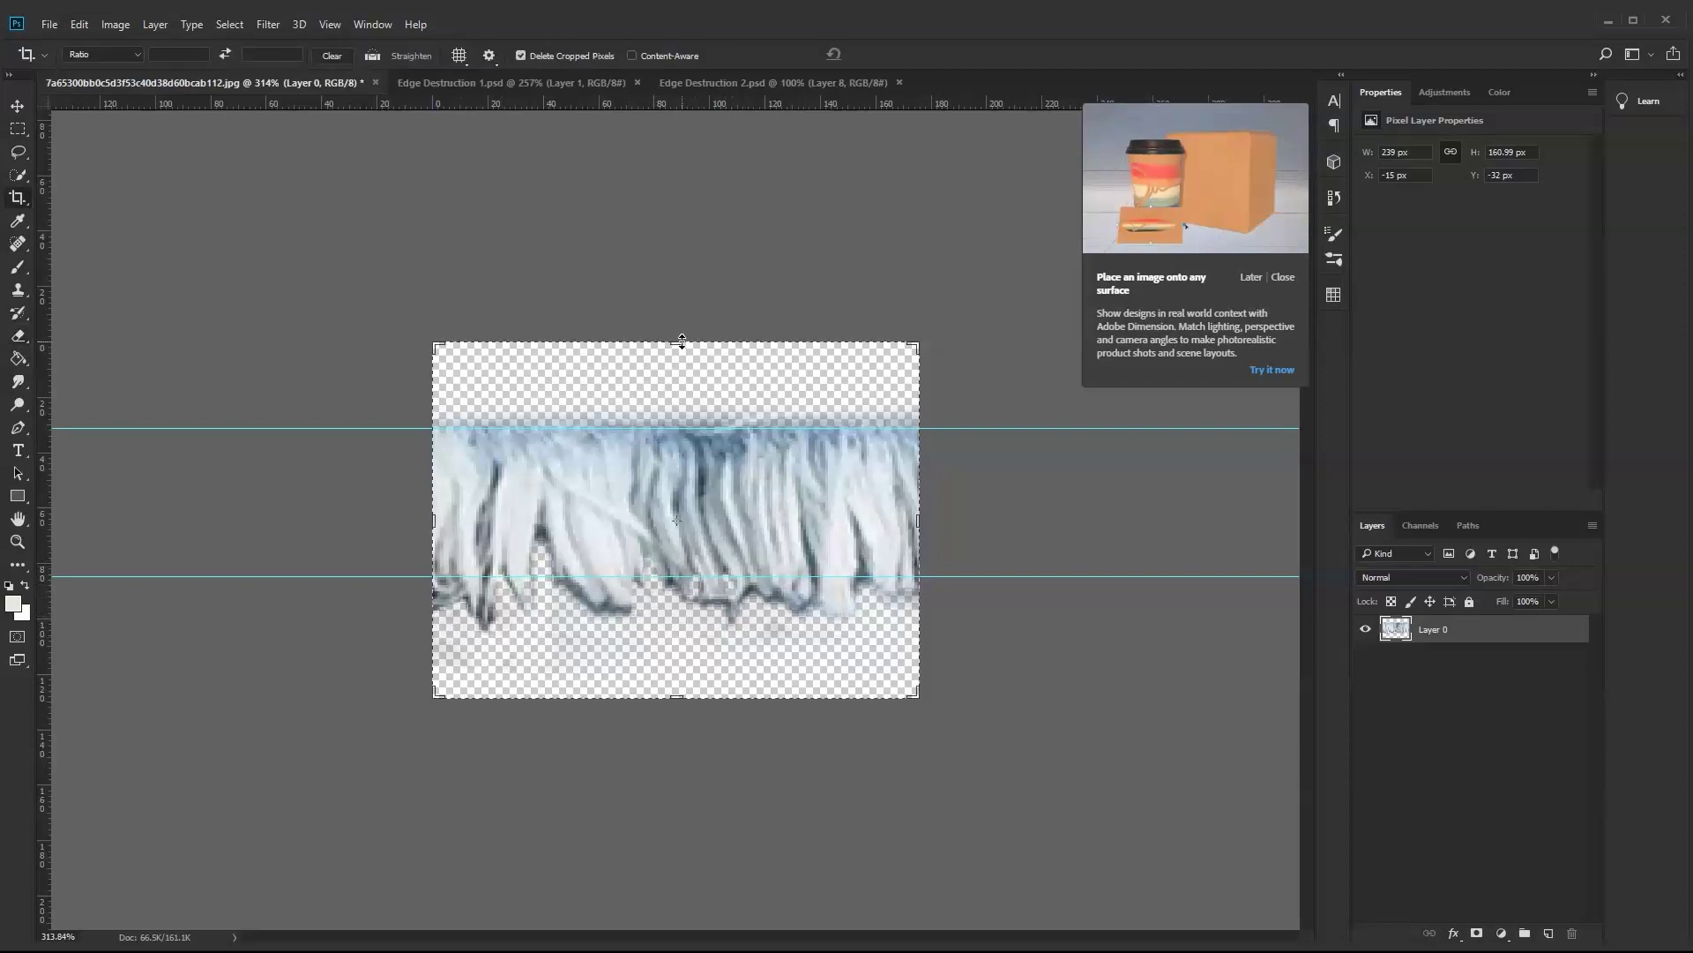
pyautogui.moveTo(678, 341); pyautogui.dragTo(678, 386)
pyautogui.moveTo(676, 655); pyautogui.dragTo(684, 622)
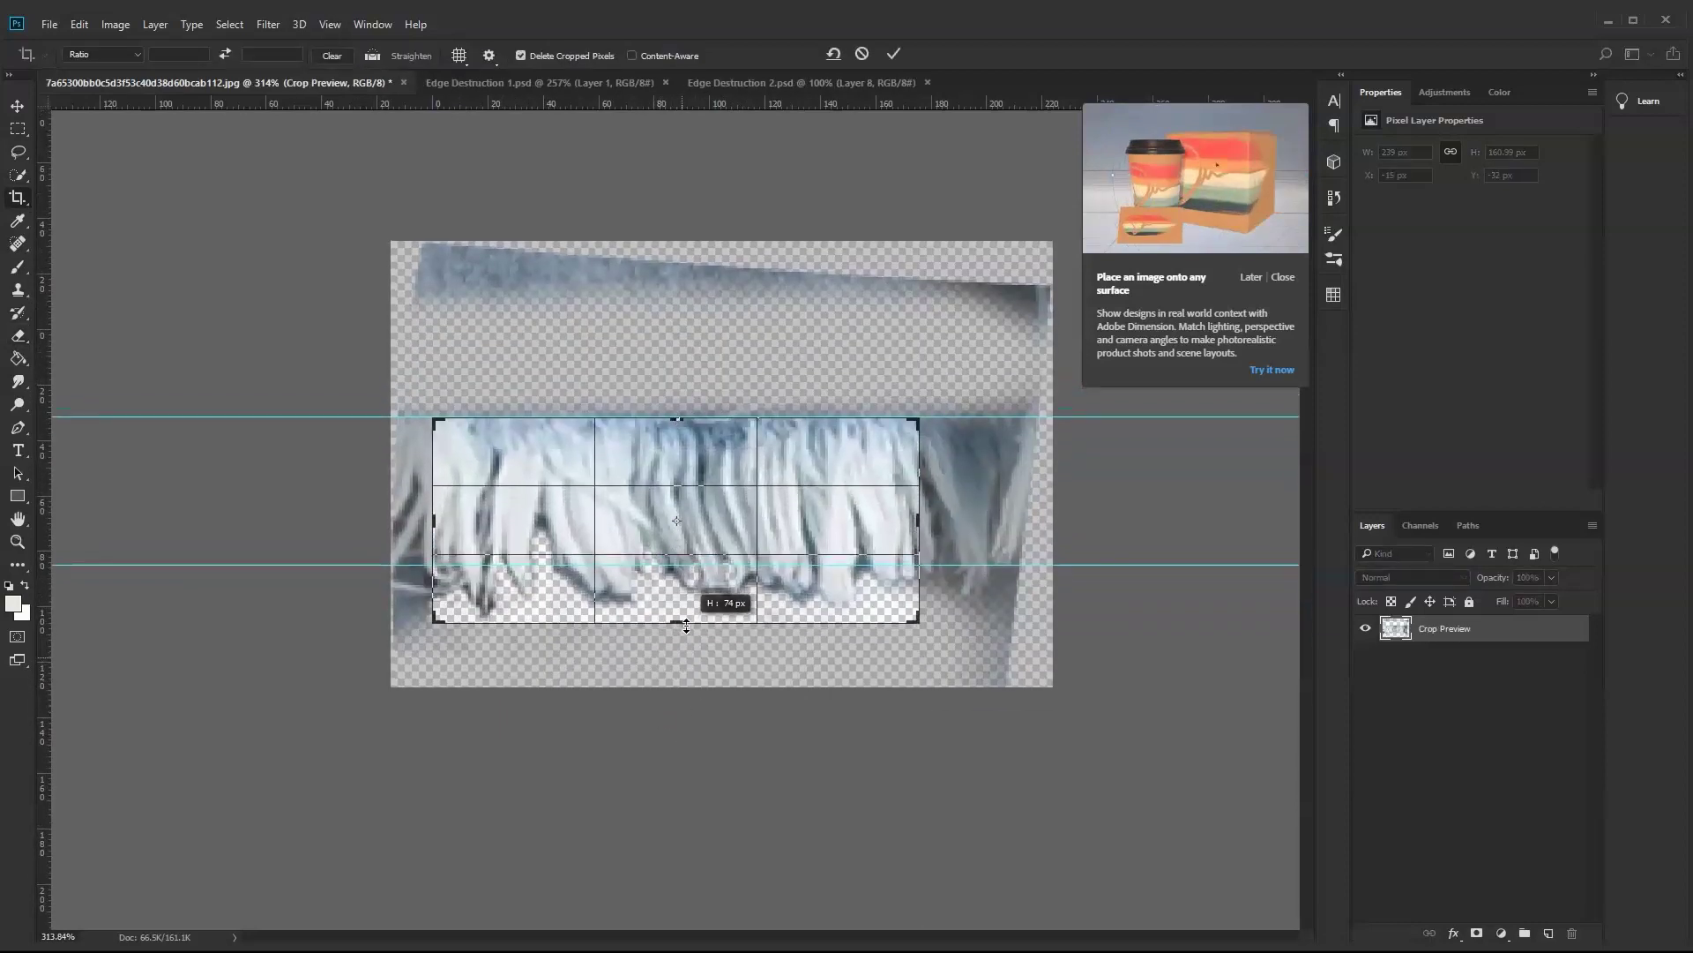
pyautogui.click(904, 54)
# Switch to the Edge Destruction 1.psd document and save the finished fringe as a new file.
pyautogui.hotkey('ctrl', 'shift', 'Tab')
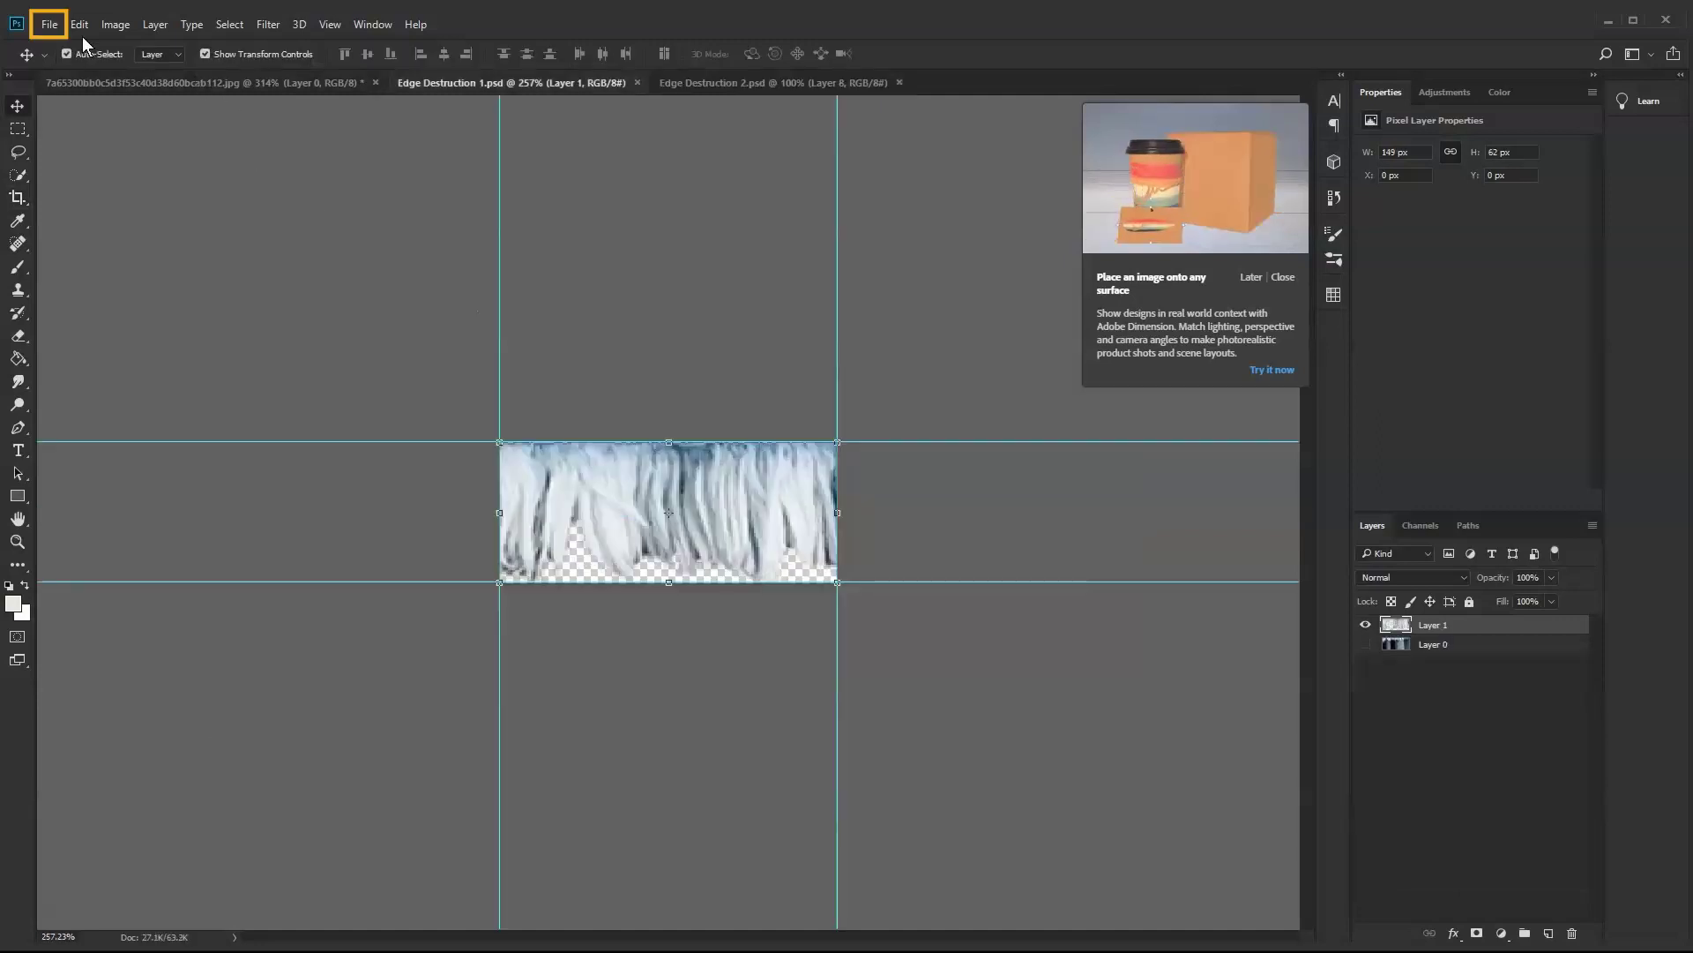
pyautogui.click(50, 24)
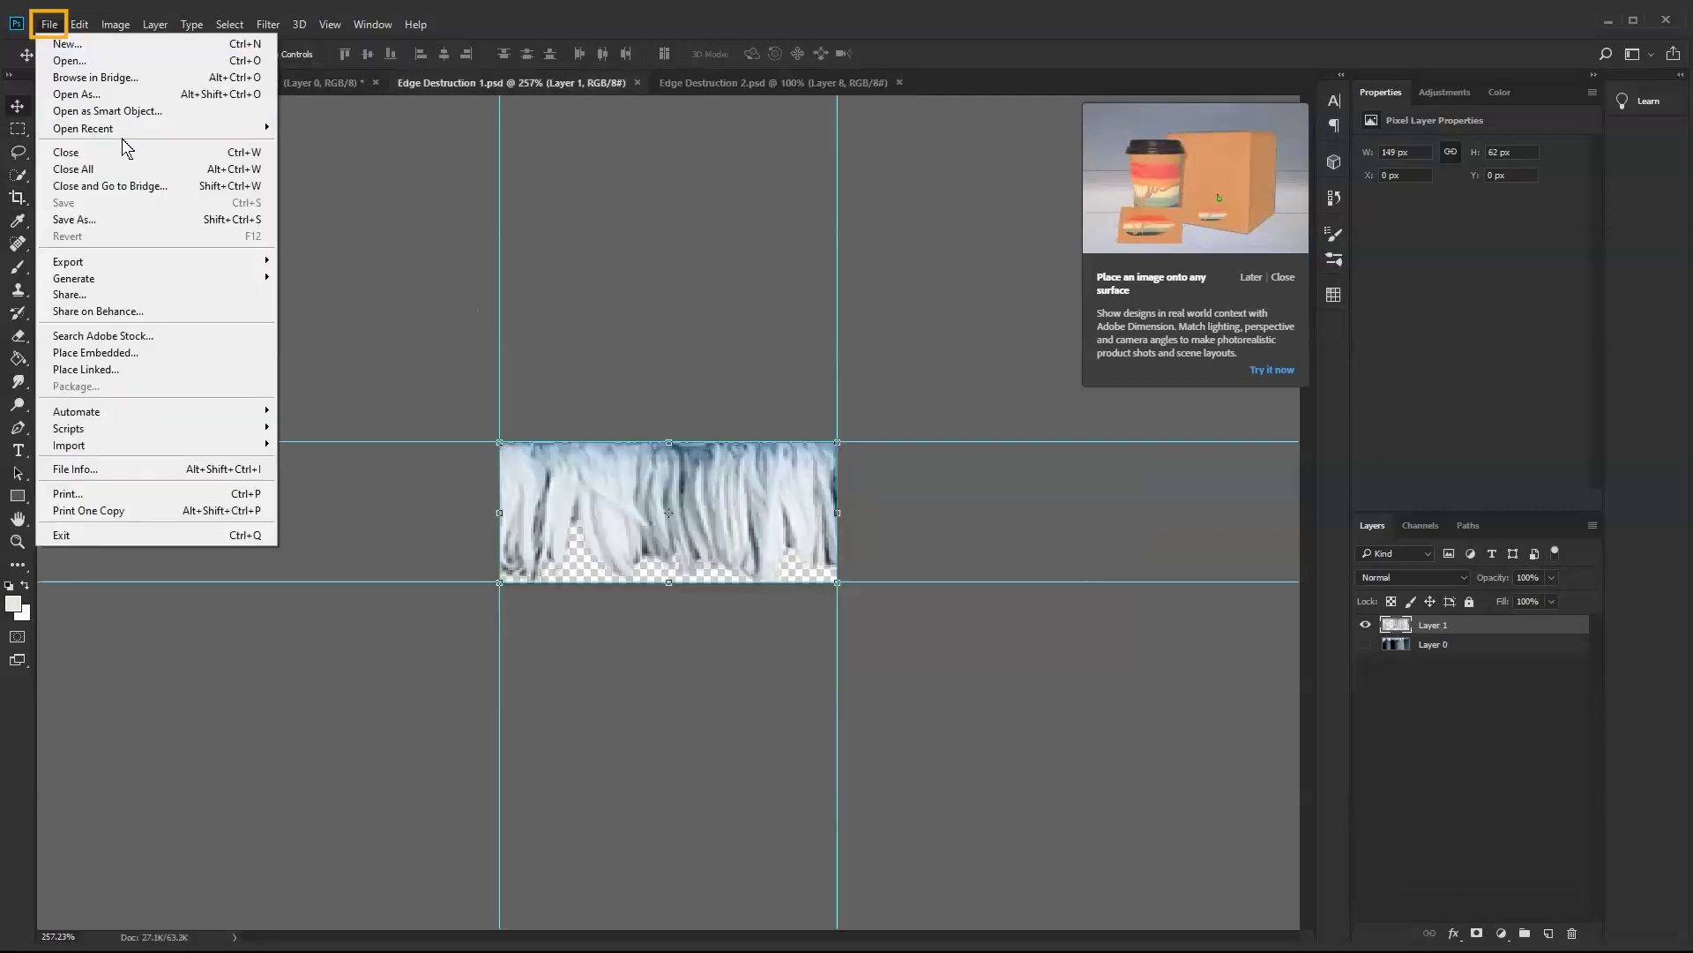
pyautogui.click(132, 218)
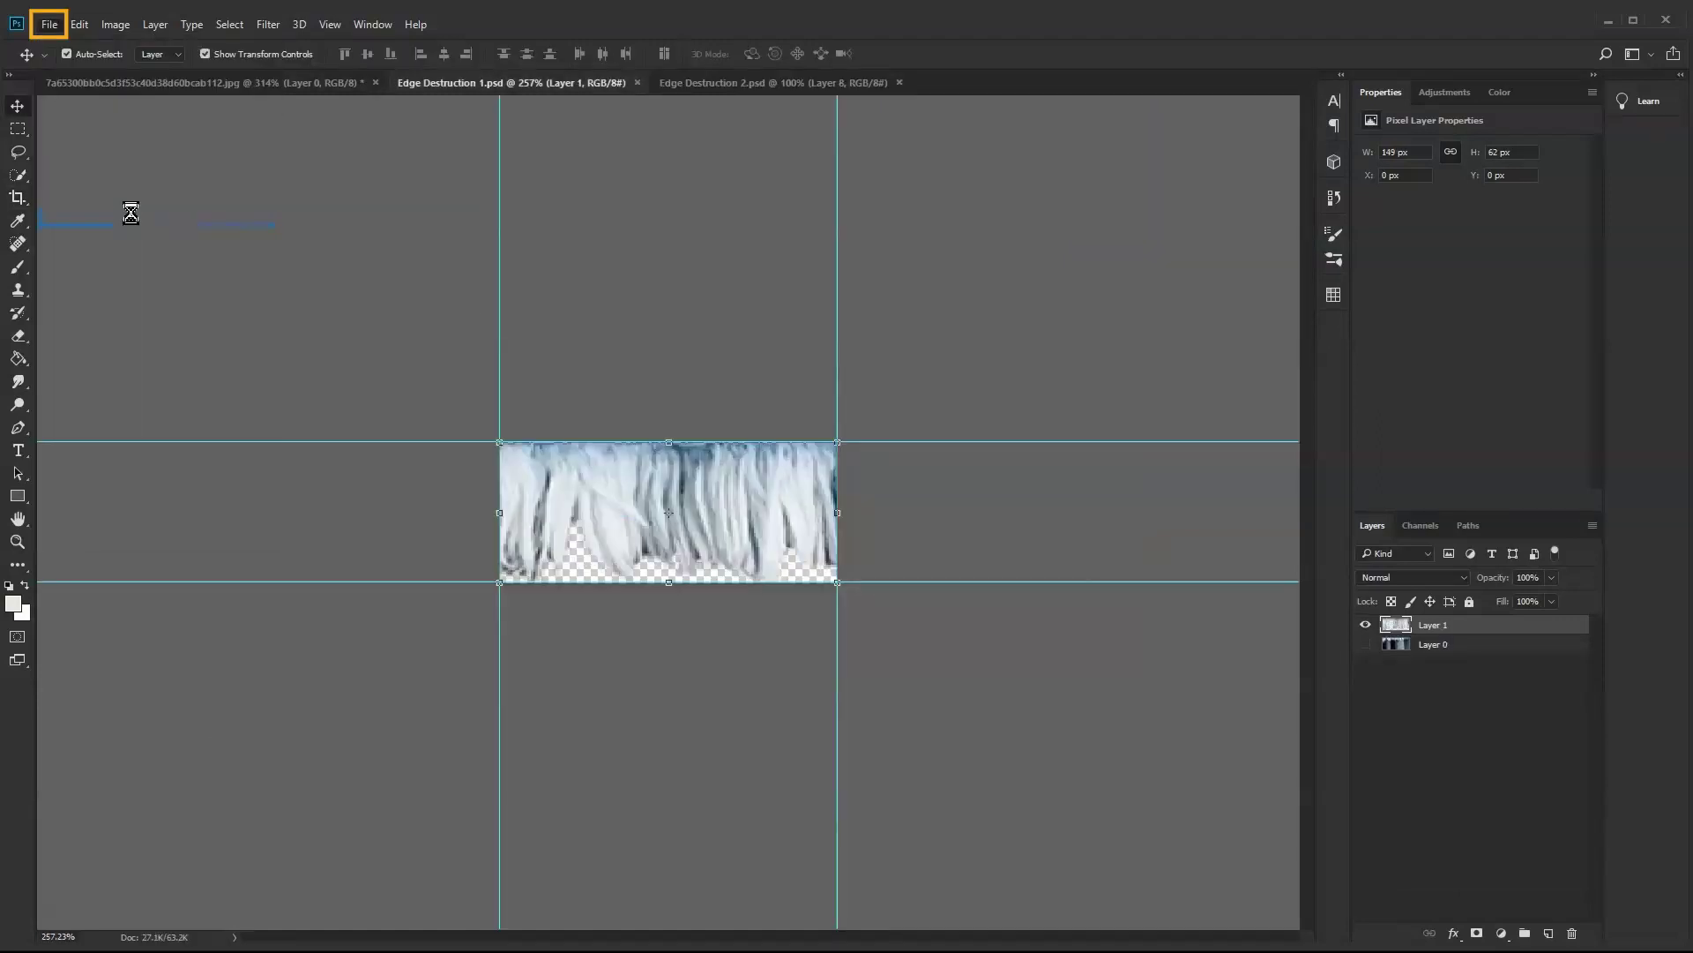
pyautogui.click(683, 561)
pyautogui.click(1046, 276)
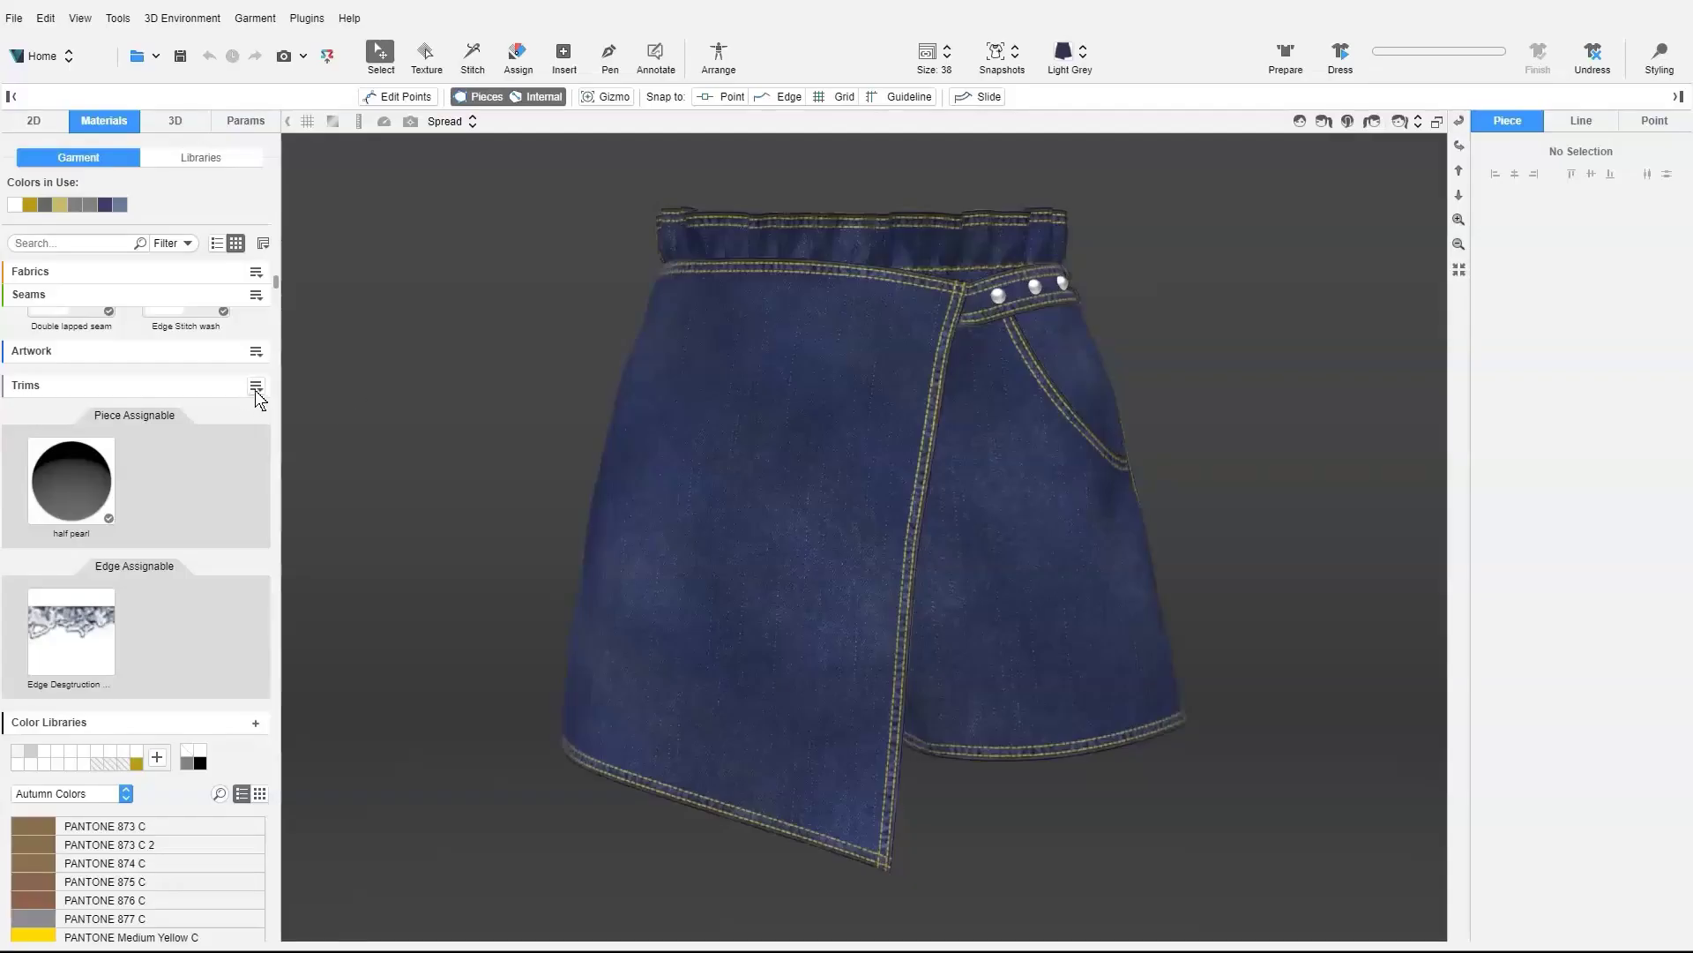
# In VStitcher, add the edge destruction image as a new edge-assignable trim.
pyautogui.click(256, 387)
pyautogui.click(394, 430)
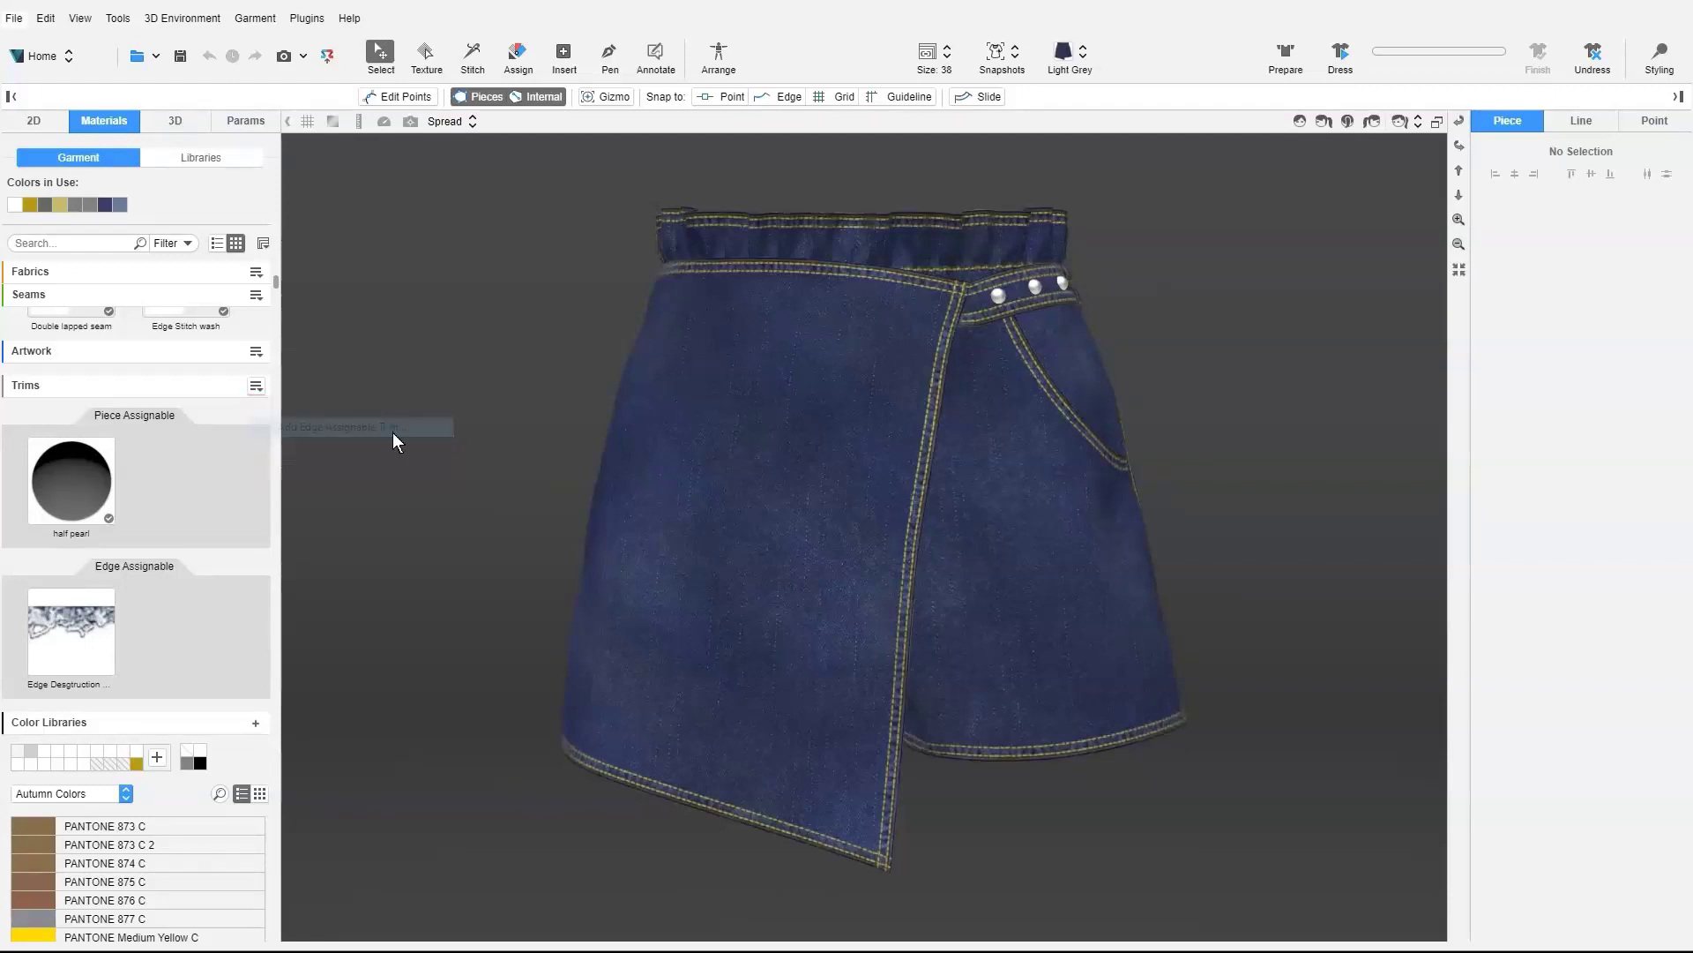
pyautogui.click(749, 495)
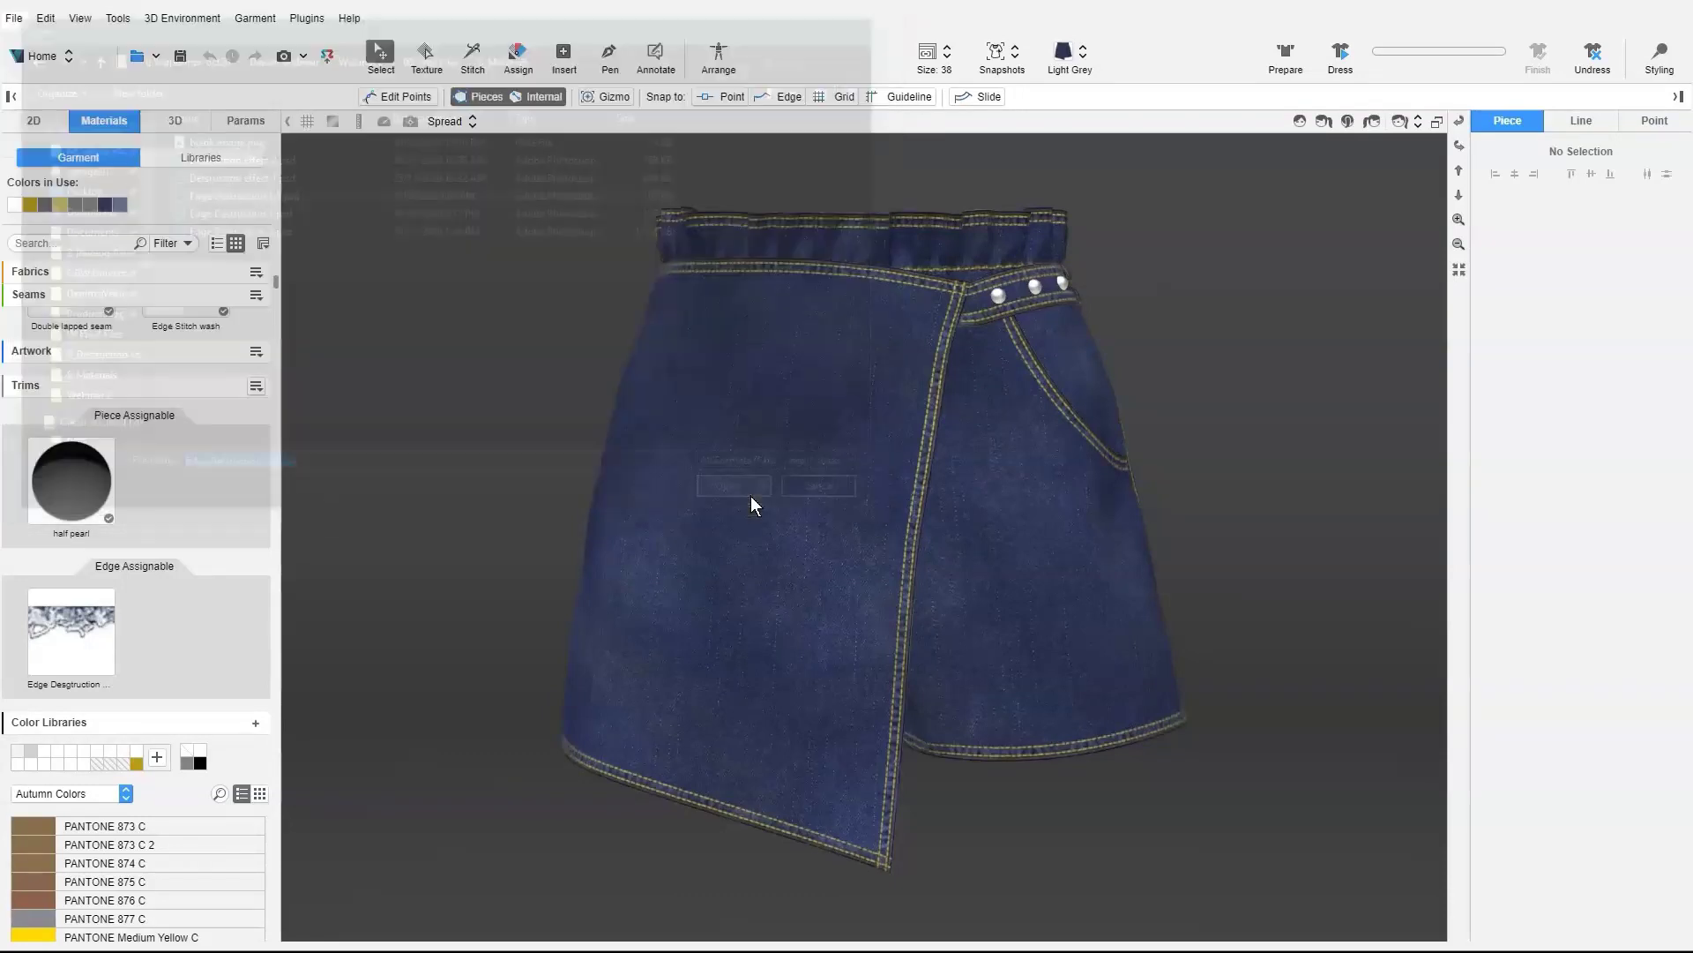
# Assign the Edge Destruction 1.2 trim to the hem of the shorts panel beside the wrap panel.
pyautogui.click(520, 60)
pyautogui.scroll(-5, 194, 619)
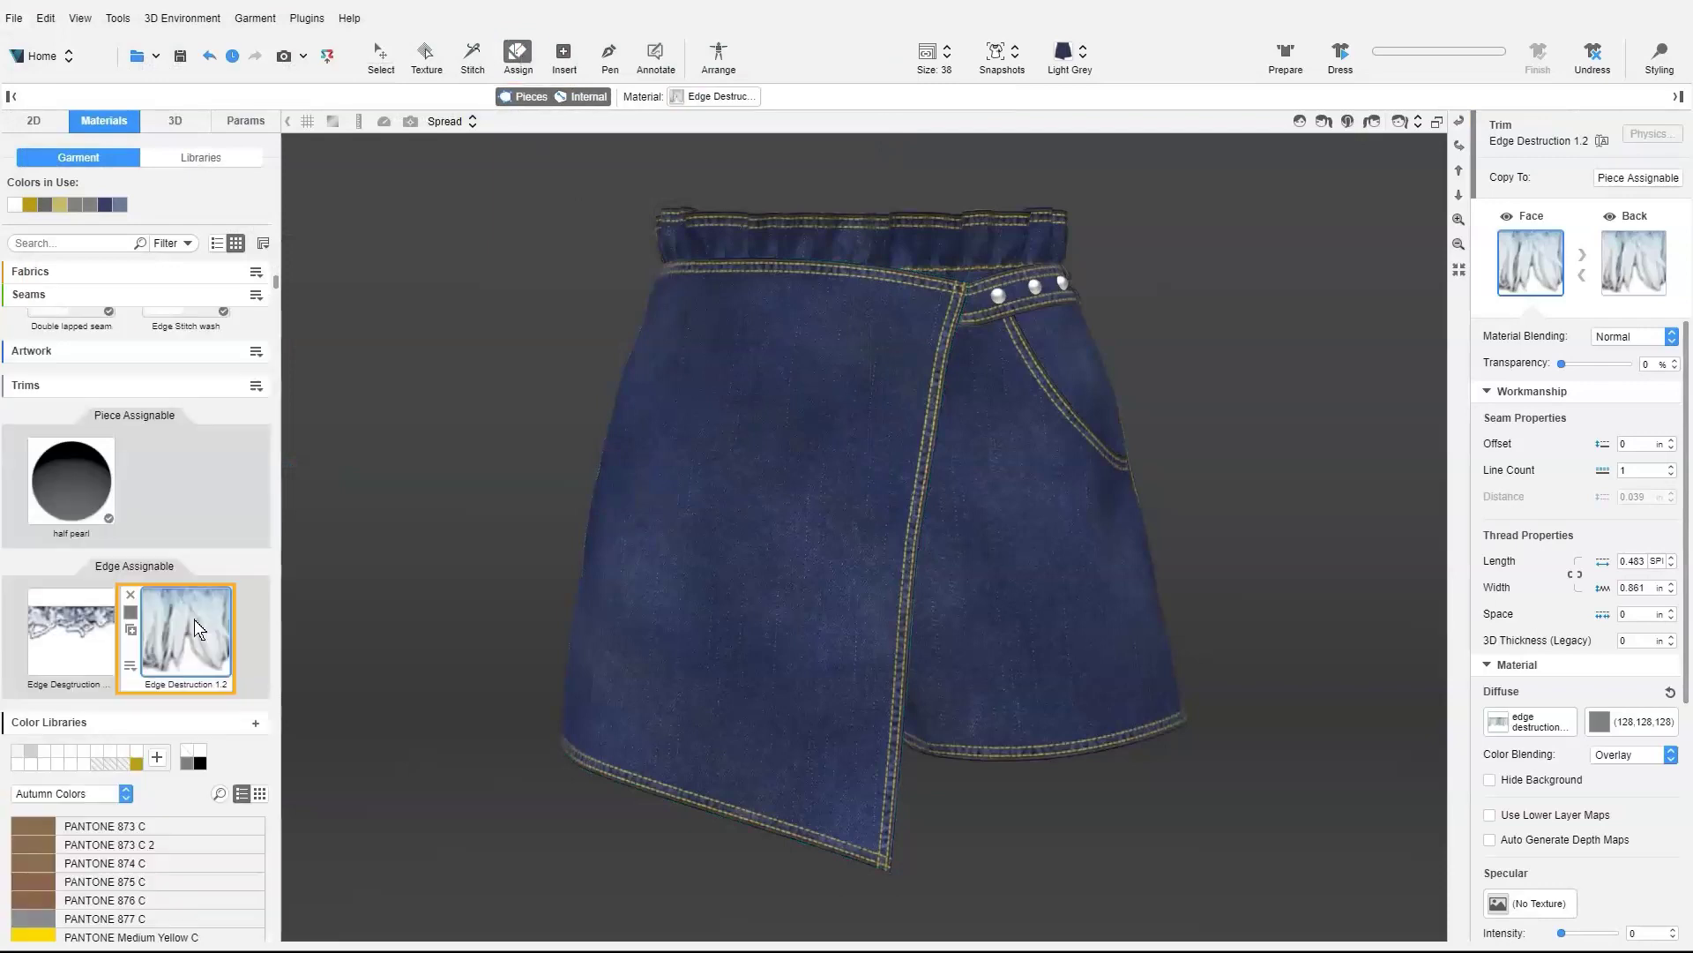
pyautogui.click(1104, 750)
pyautogui.moveTo(1287, 670); pyautogui.dragTo(1496, 614)
pyautogui.moveTo(1497, 615); pyautogui.dragTo(1270, 657, button='right')
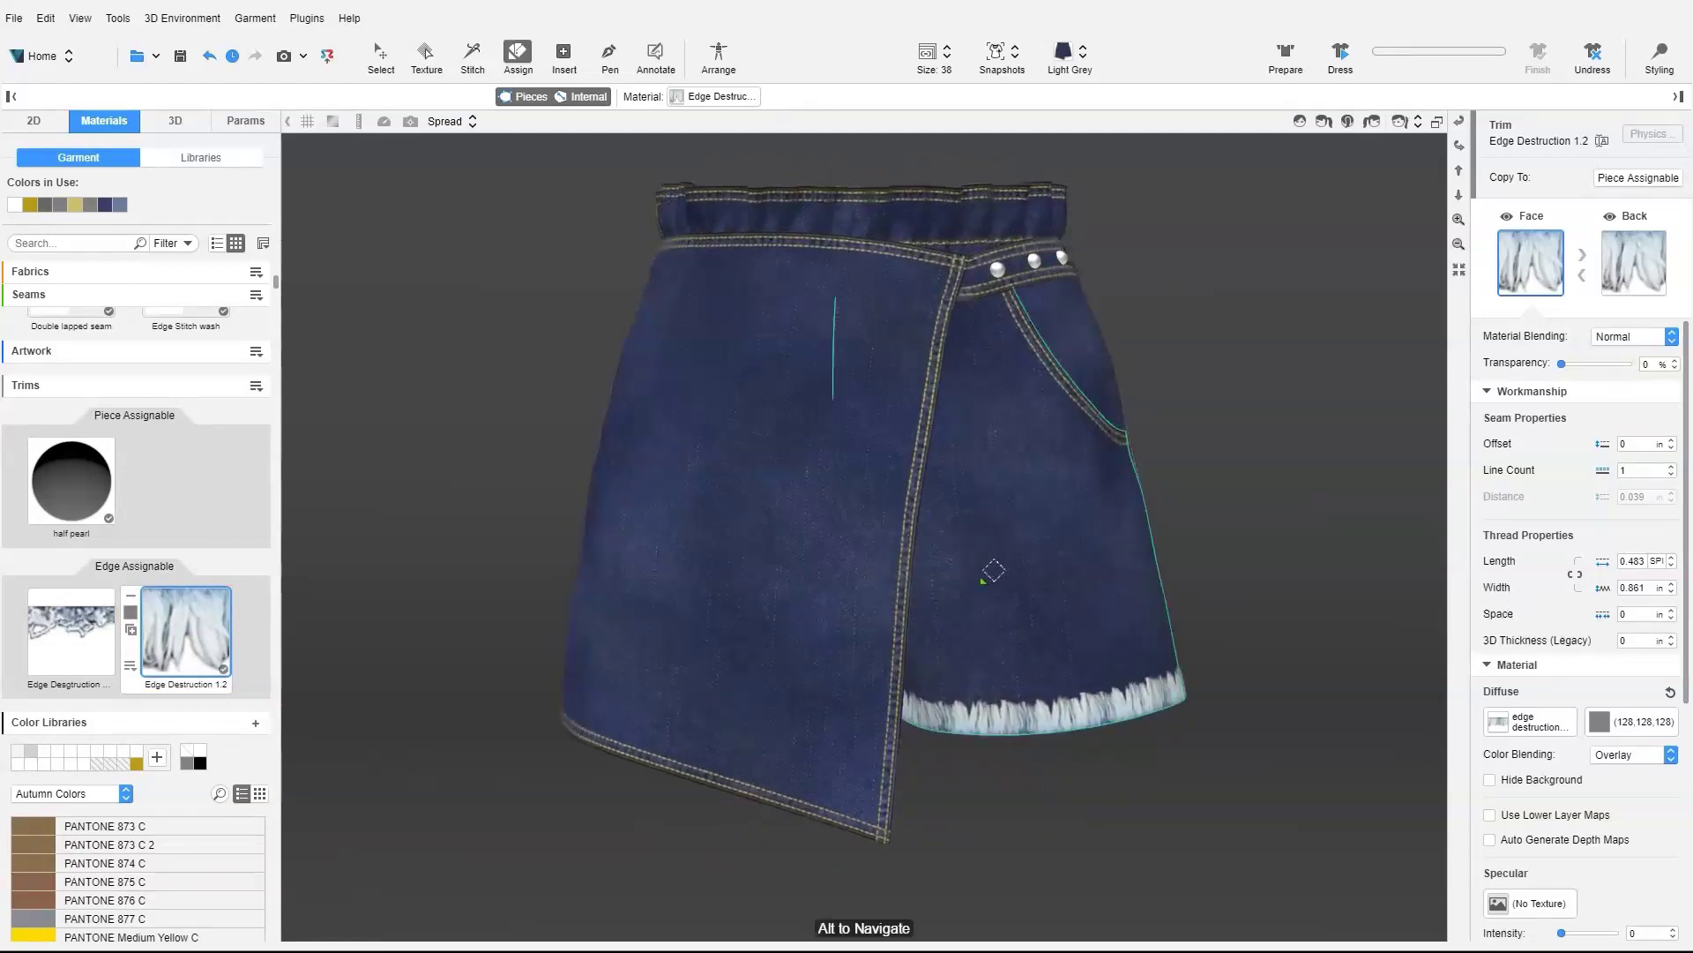
pyautogui.moveTo(994, 570); pyautogui.dragTo(994, 588, button='middle')
# Rotate the Edge Destruction 1.2 trim's diffuse image by 180 degrees.
pyautogui.scroll(-5, 1545, 617)
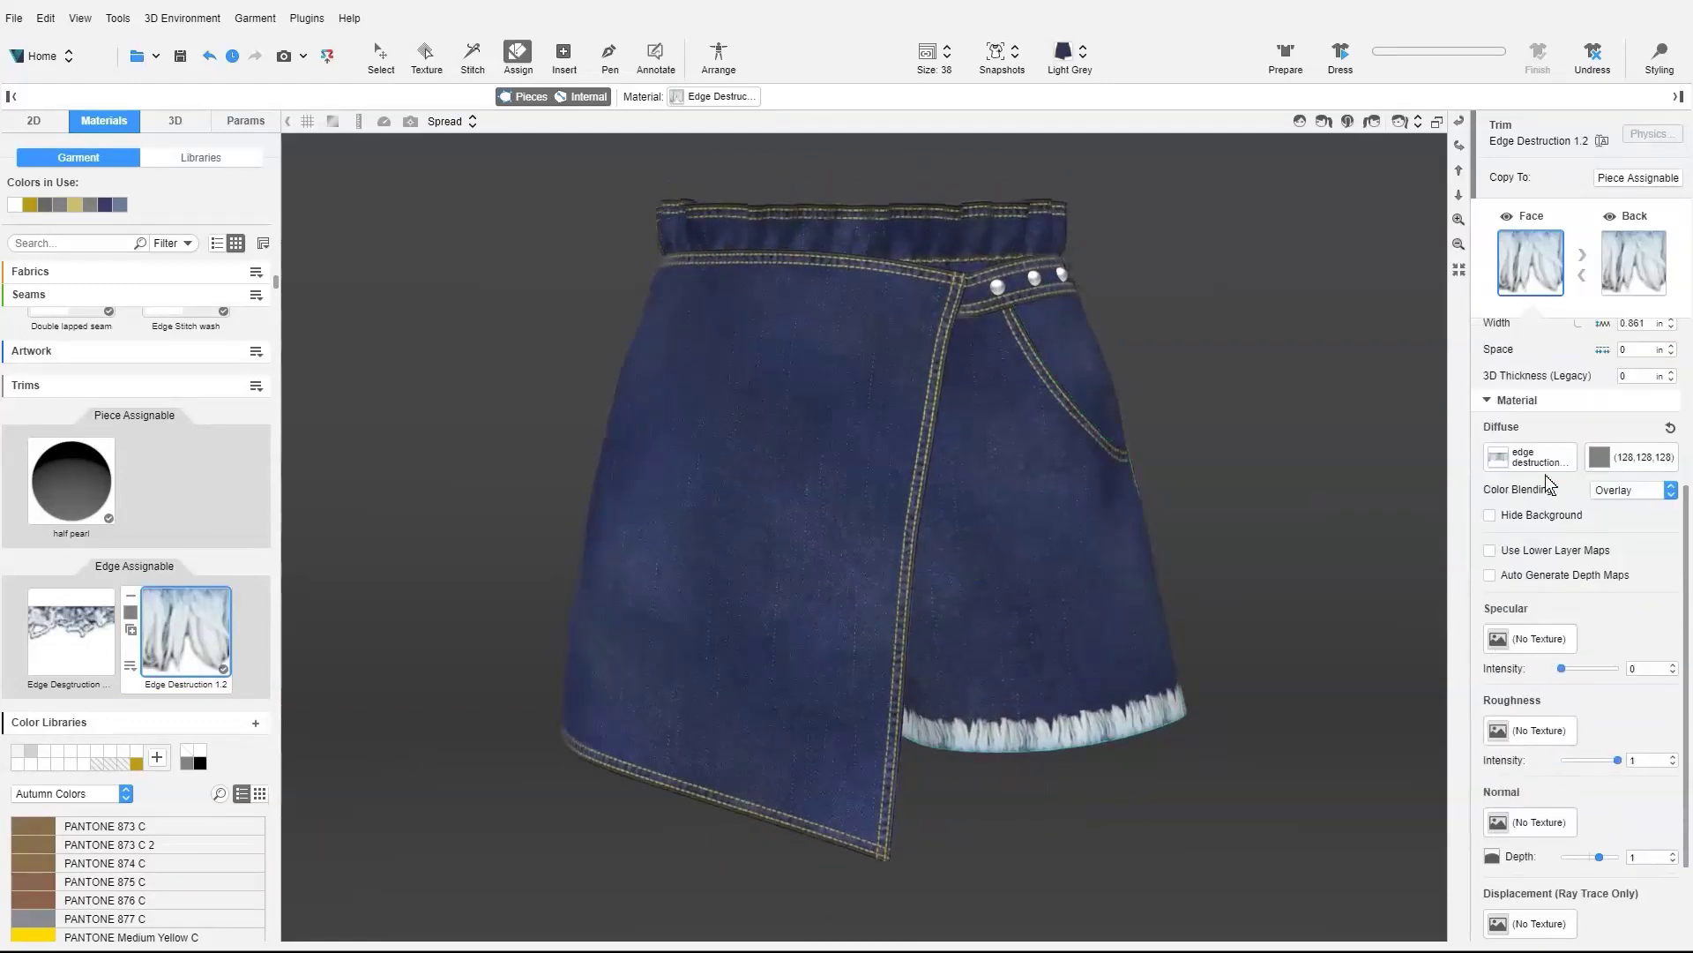
pyautogui.click(1549, 463)
pyautogui.click(1587, 462)
pyautogui.click(1583, 527)
pyautogui.write('180')
pyautogui.press('Return')
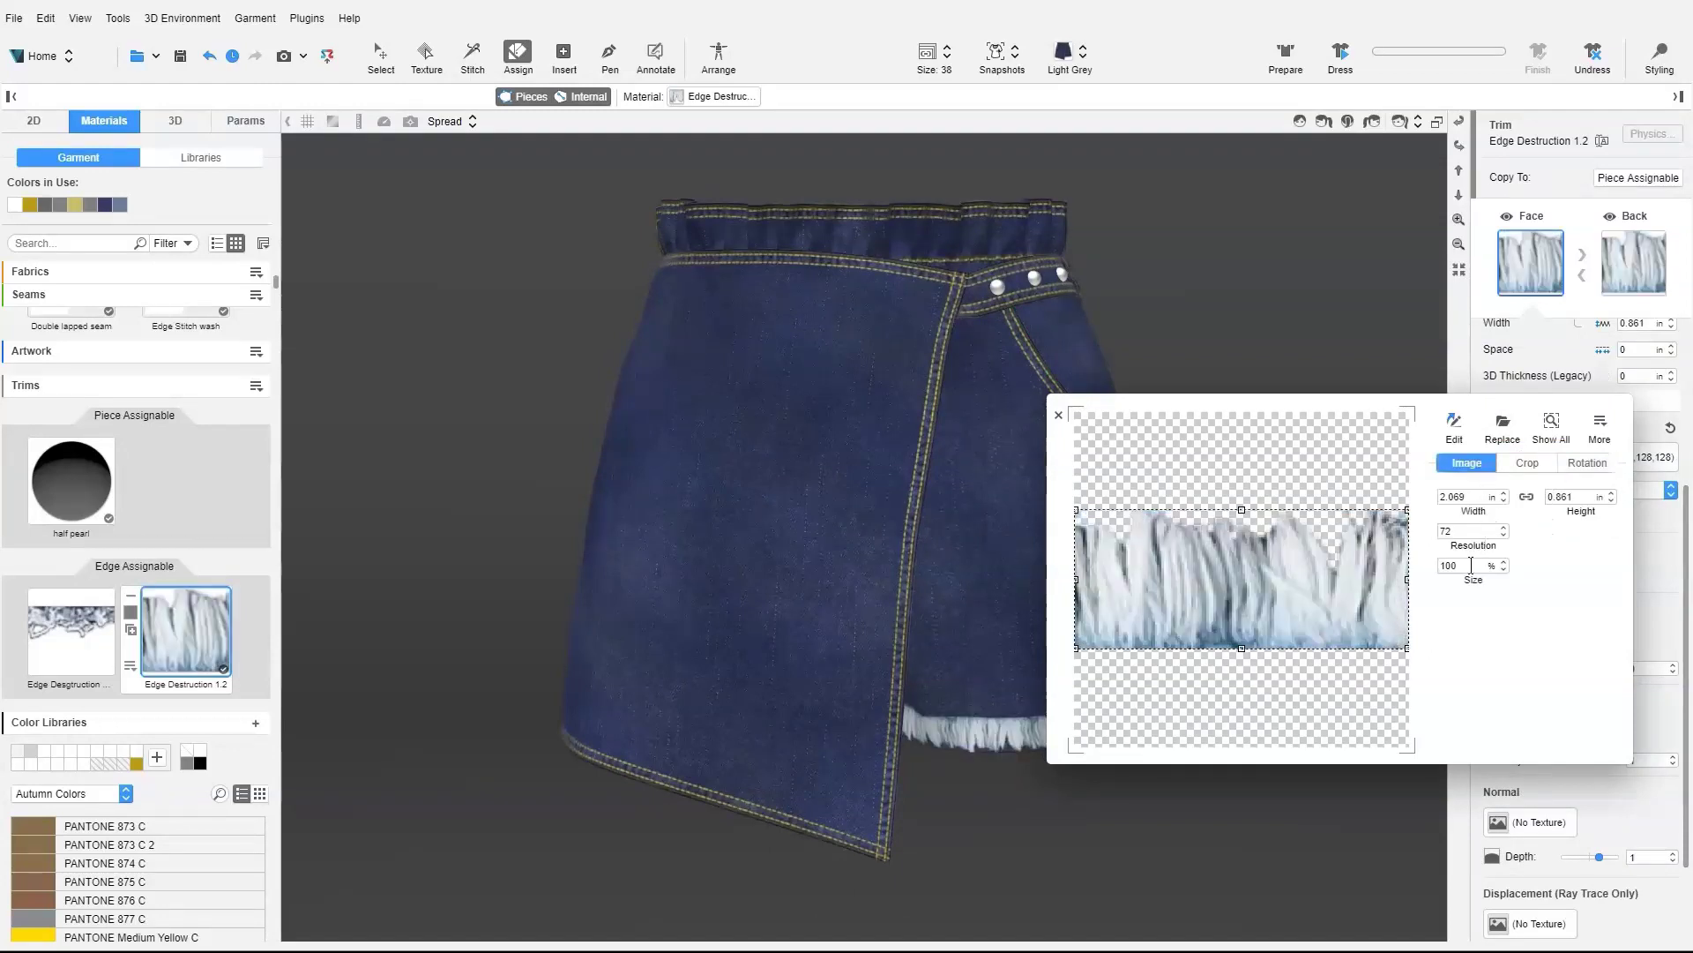
# Scale the Edge Destruction 1.2 image to 50% and hide the trim's background.
pyautogui.write('50')
pyautogui.press('Return')
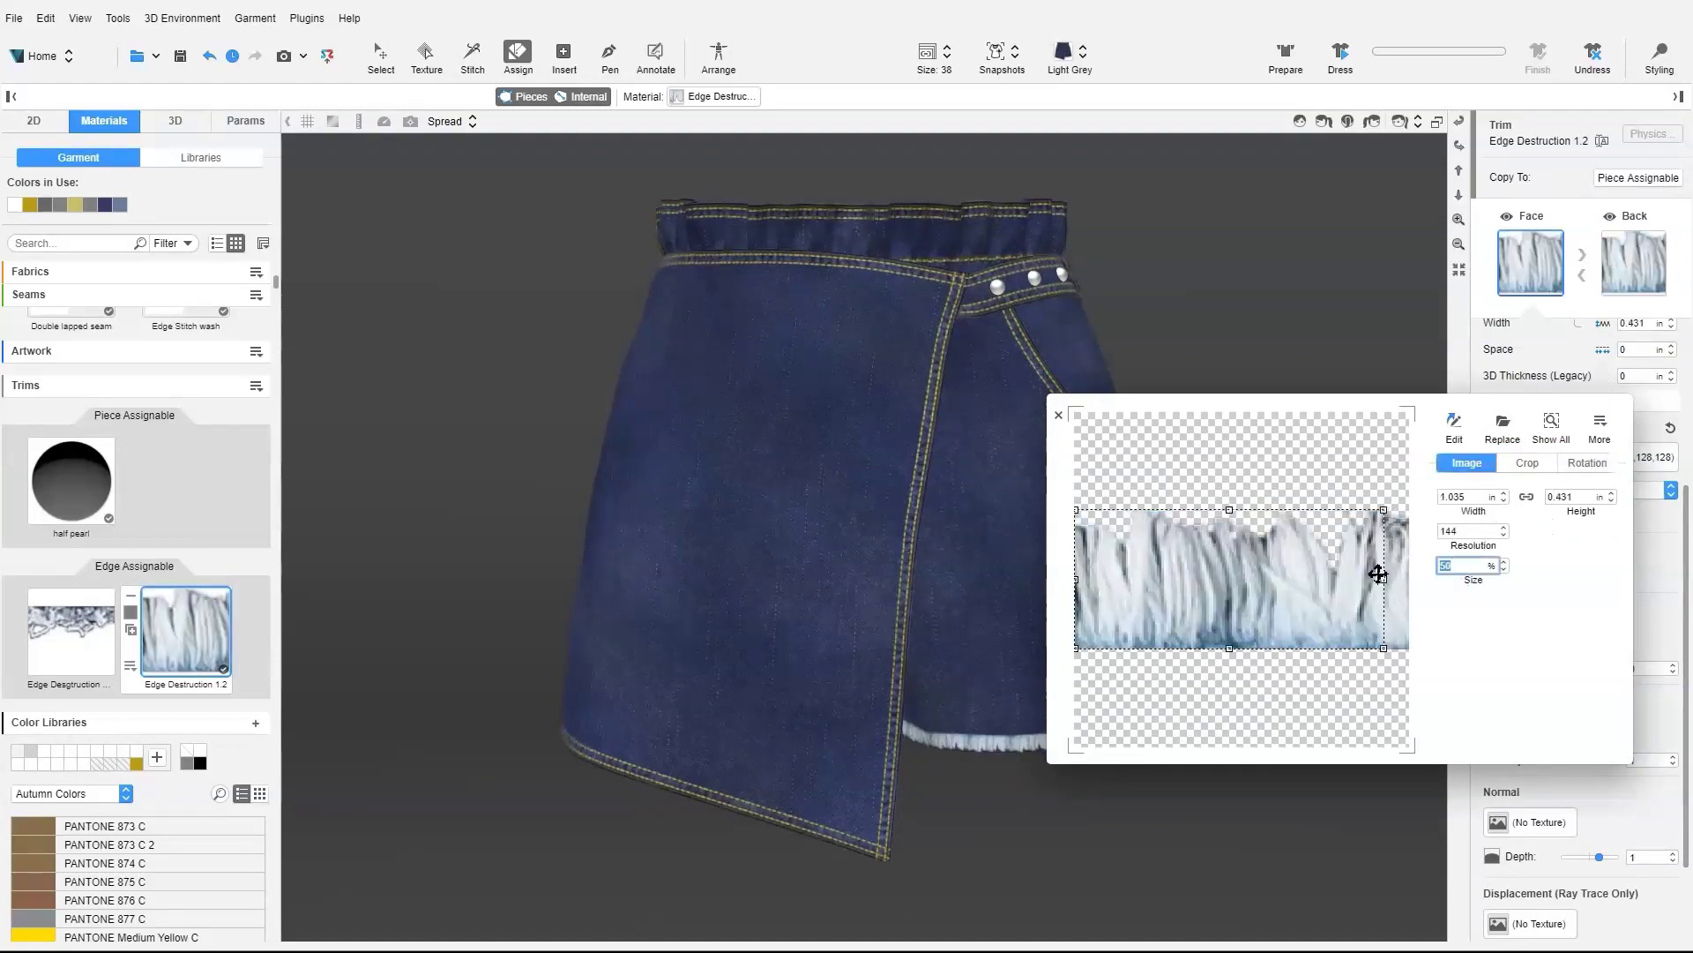
pyautogui.moveTo(1109, 582); pyautogui.dragTo(1095, 579)
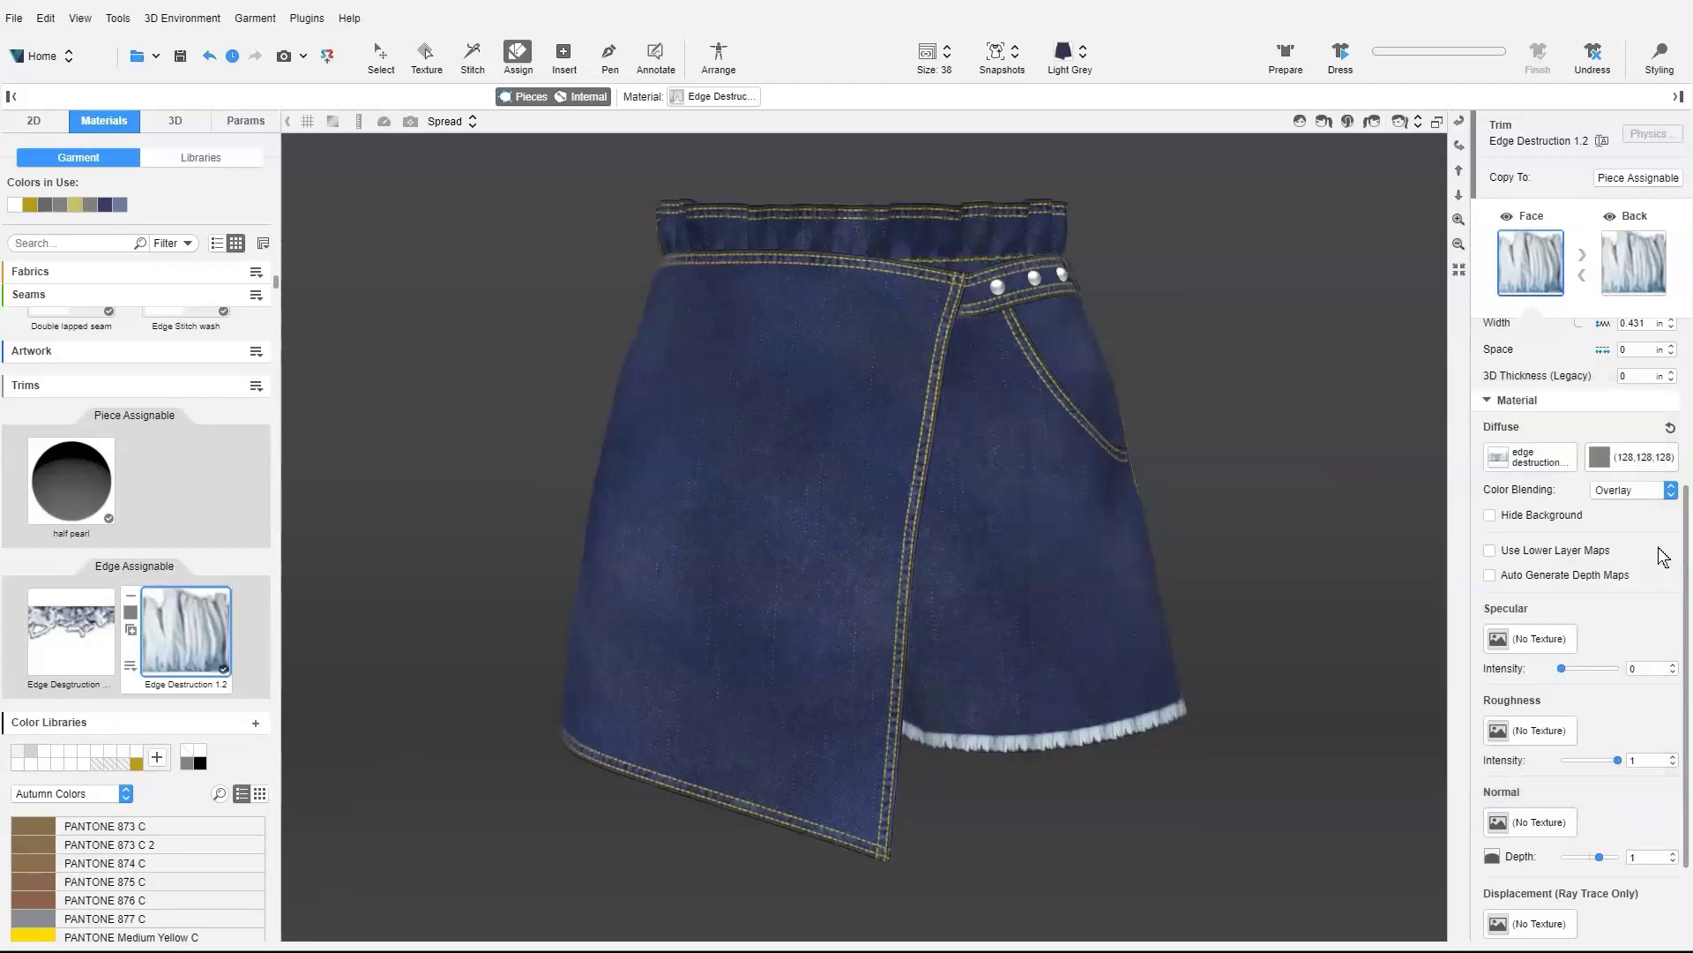
pyautogui.click(1555, 518)
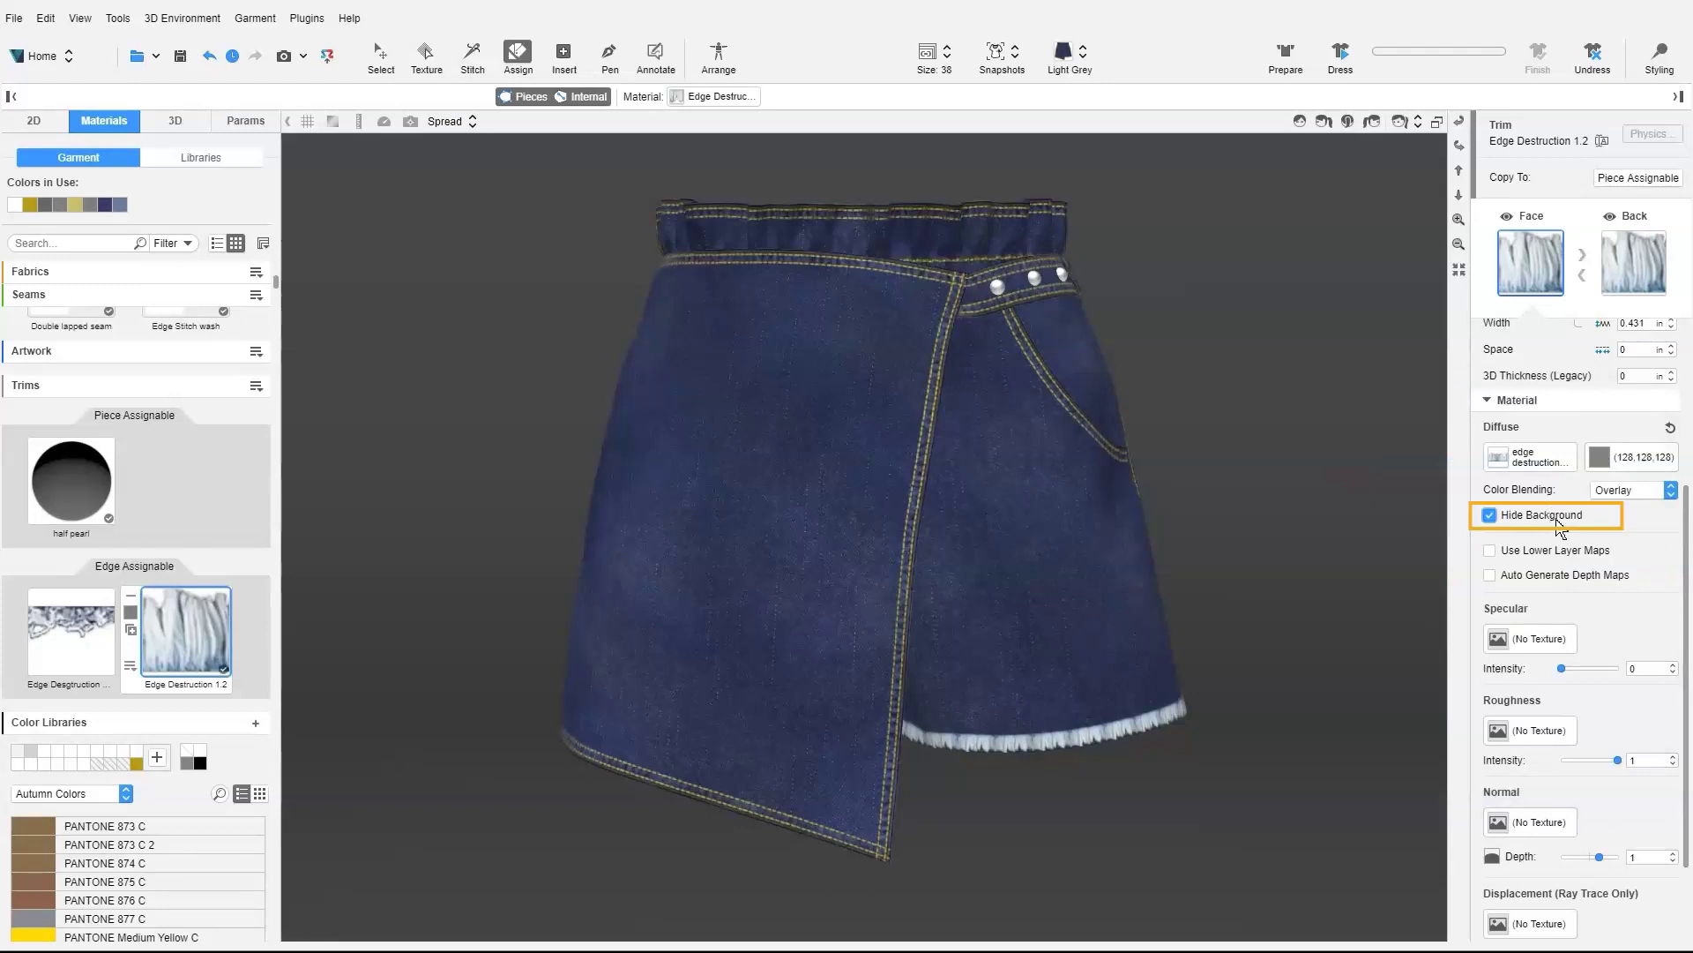
pyautogui.scroll(-3, 1596, 670)
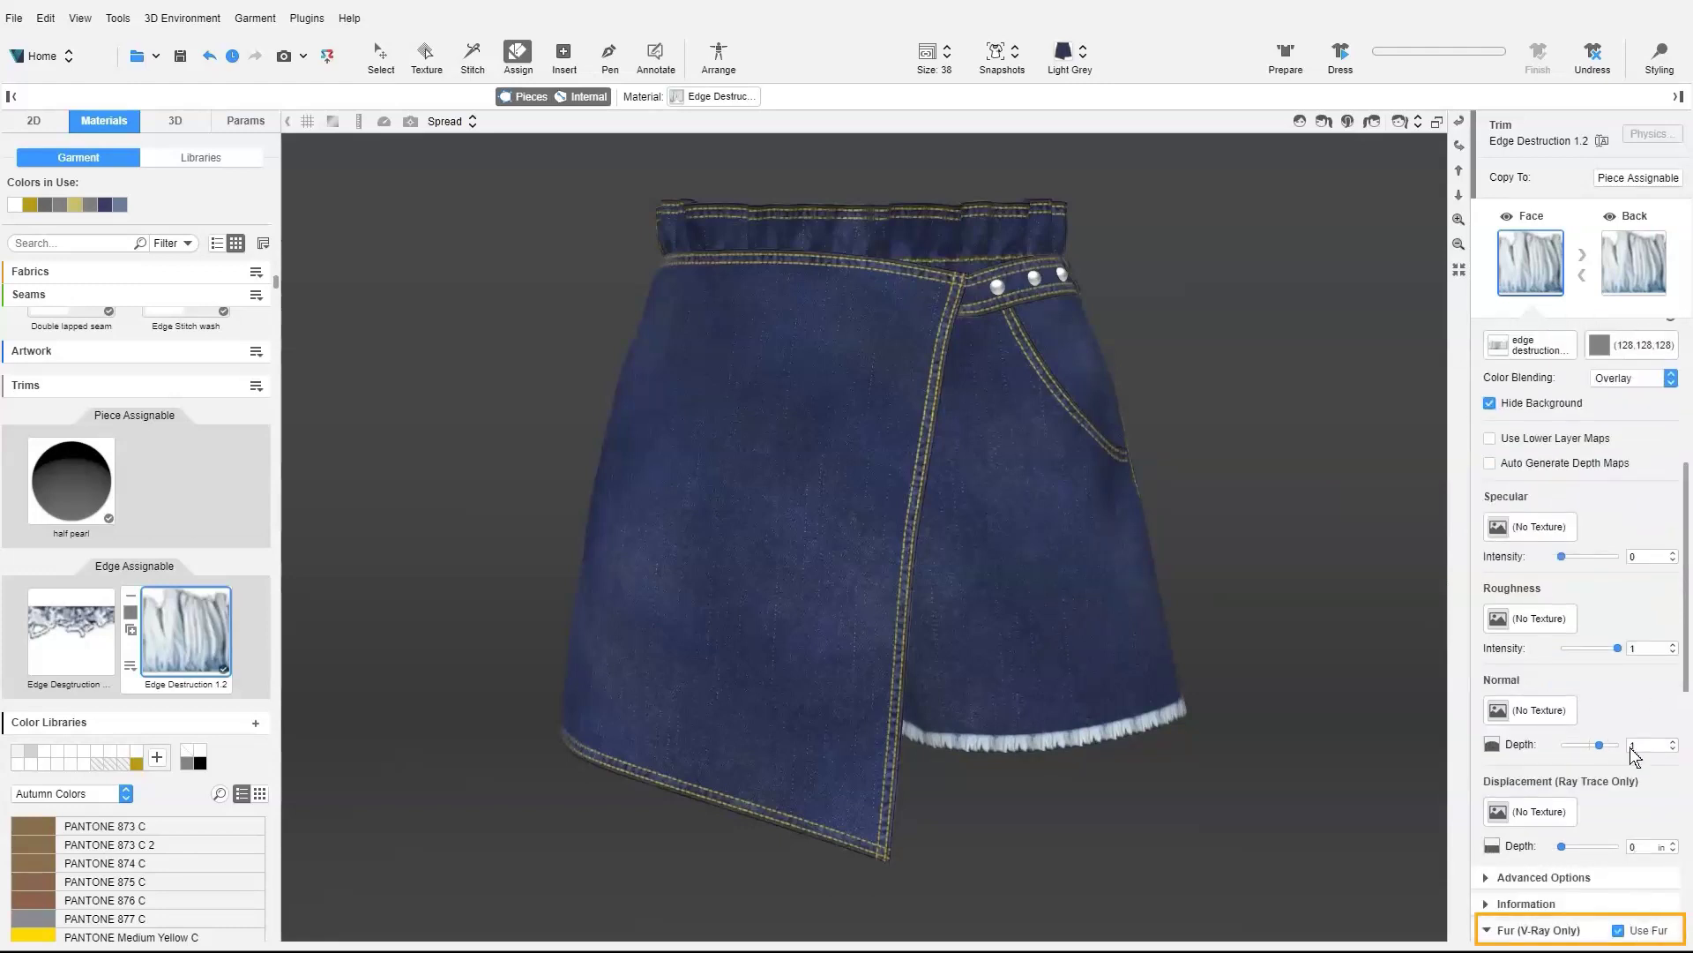
pyautogui.scroll(-10, 1632, 754)
pyautogui.click(1670, 534)
# Move the selected FR piece up one level in the piece order.
pyautogui.click(1621, 629)
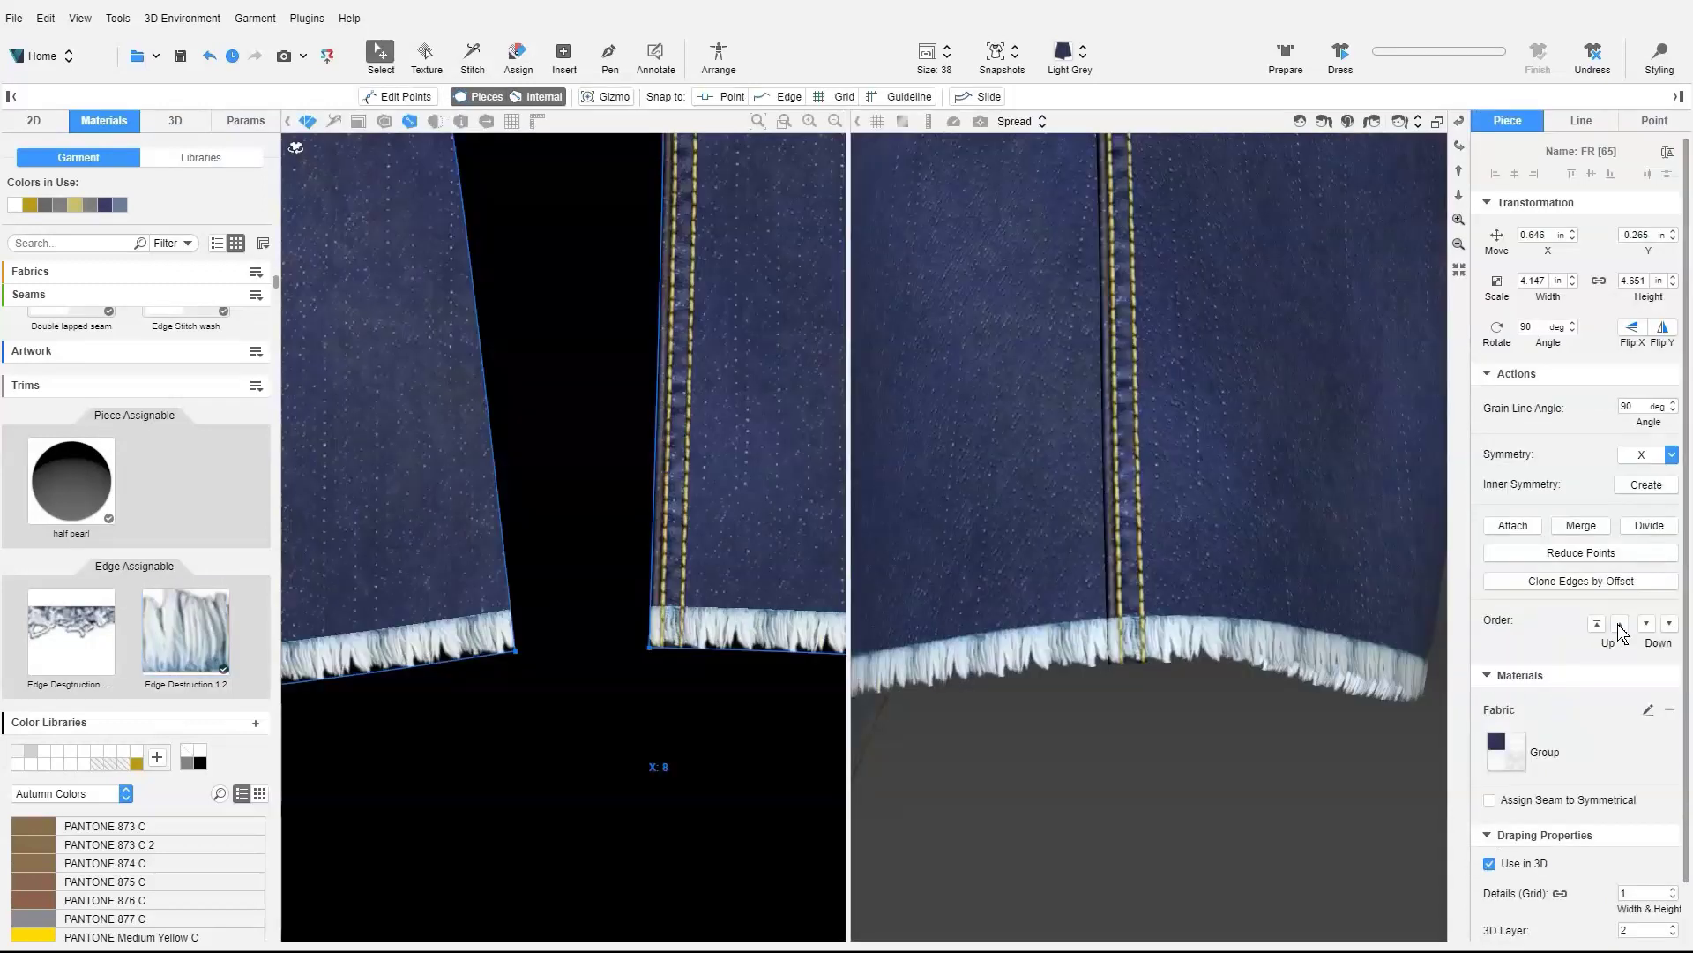
# Add points on the facing side edges about 0.43 in above the hem, level with the fringe top, and make them corner points.
pyautogui.click(609, 54)
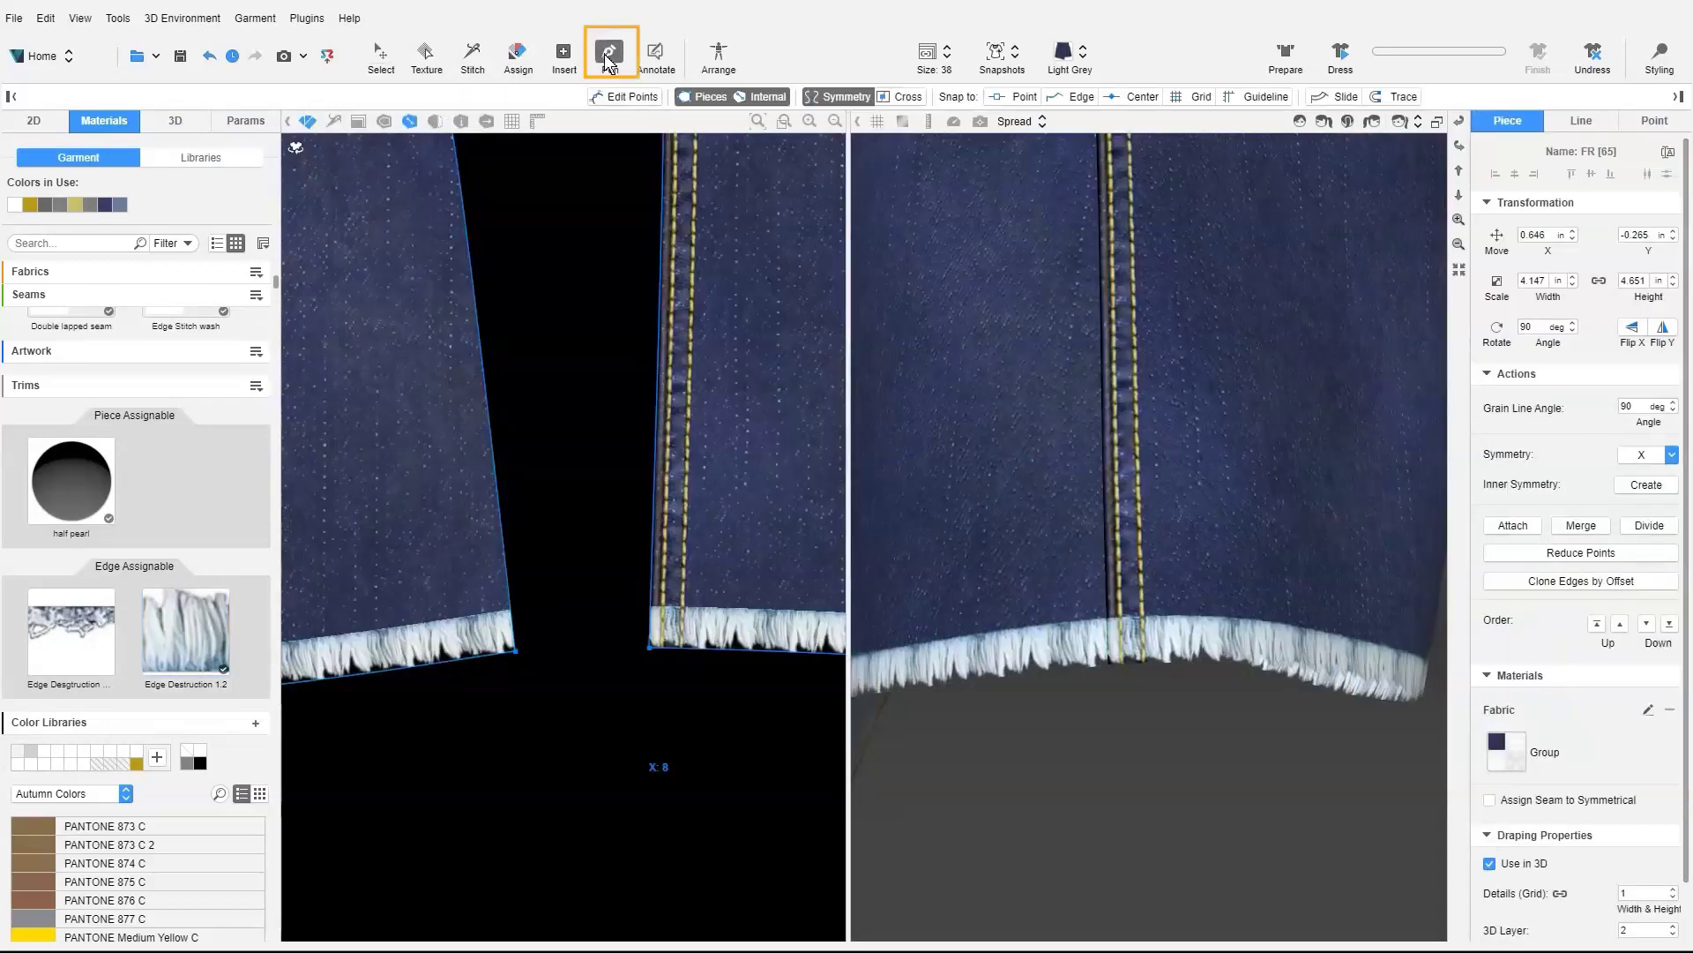
pyautogui.click(634, 98)
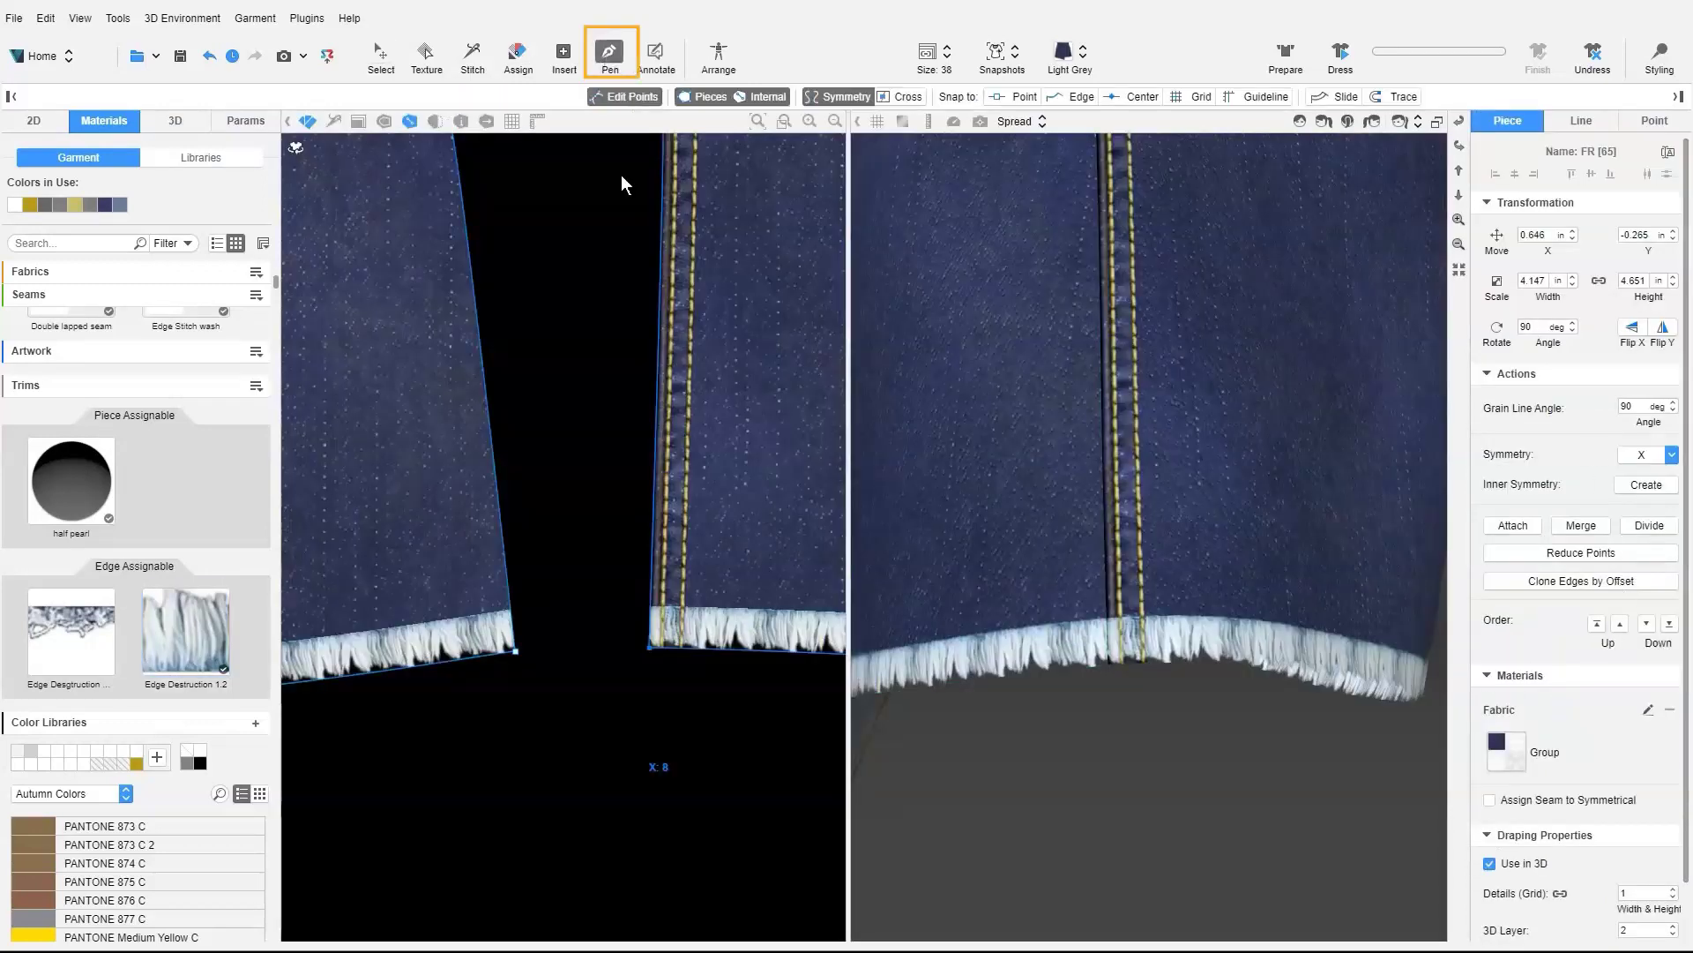
pyautogui.click(657, 611)
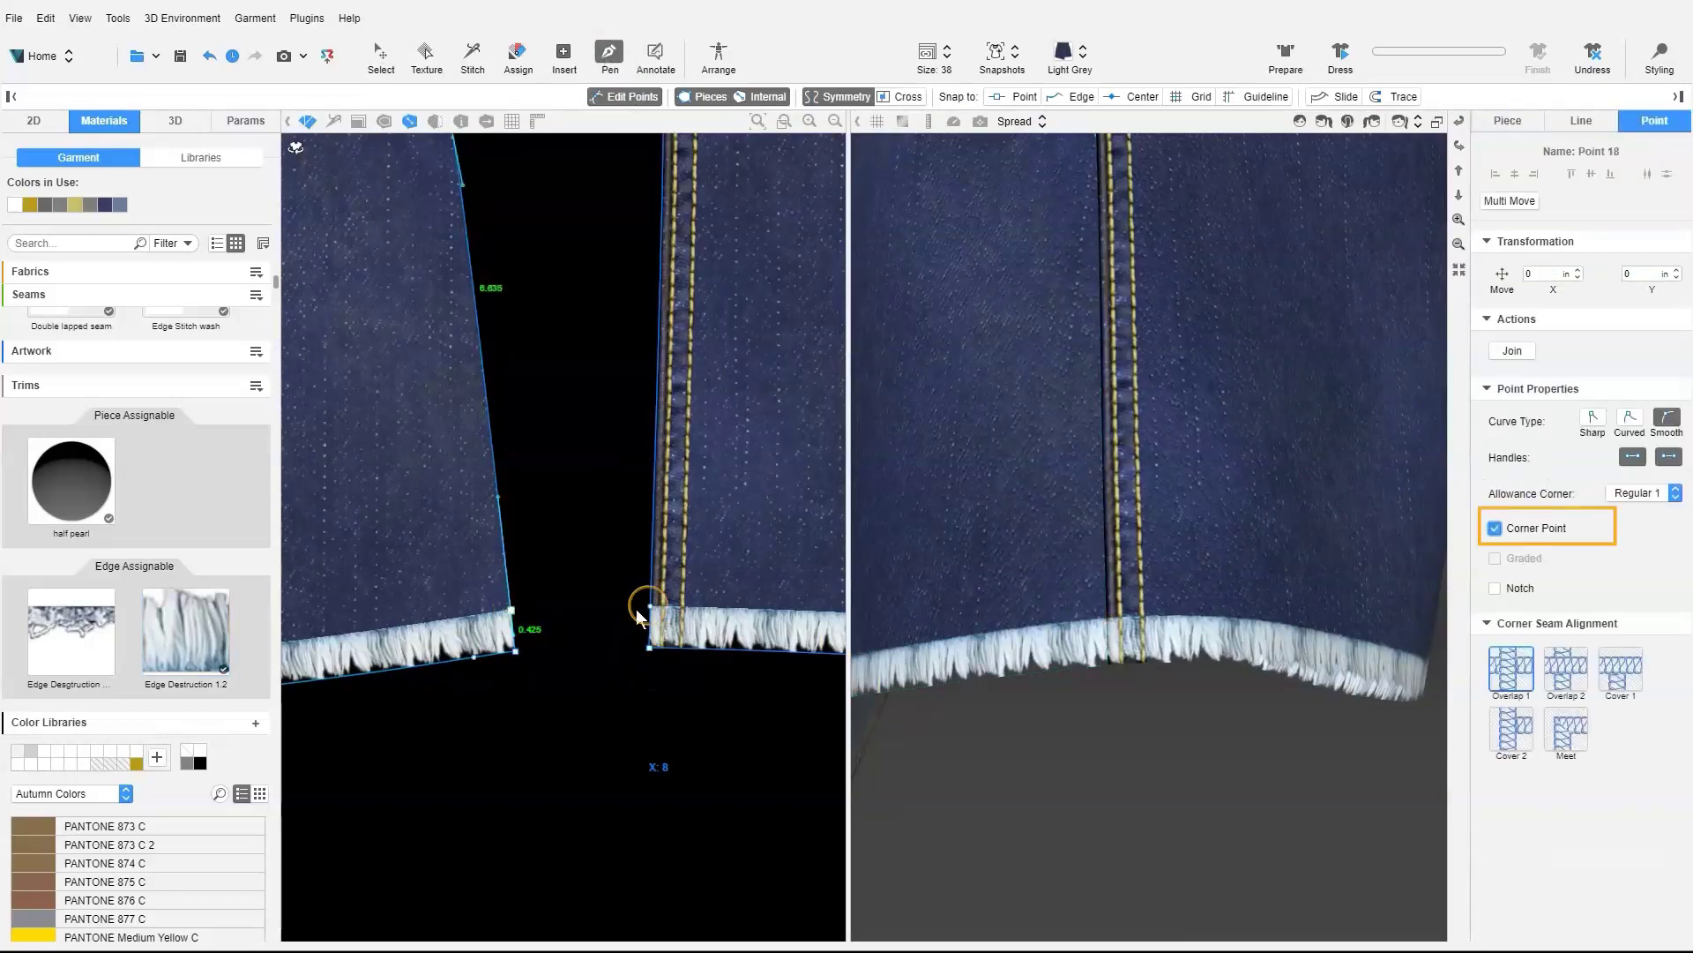
pyautogui.click(652, 608)
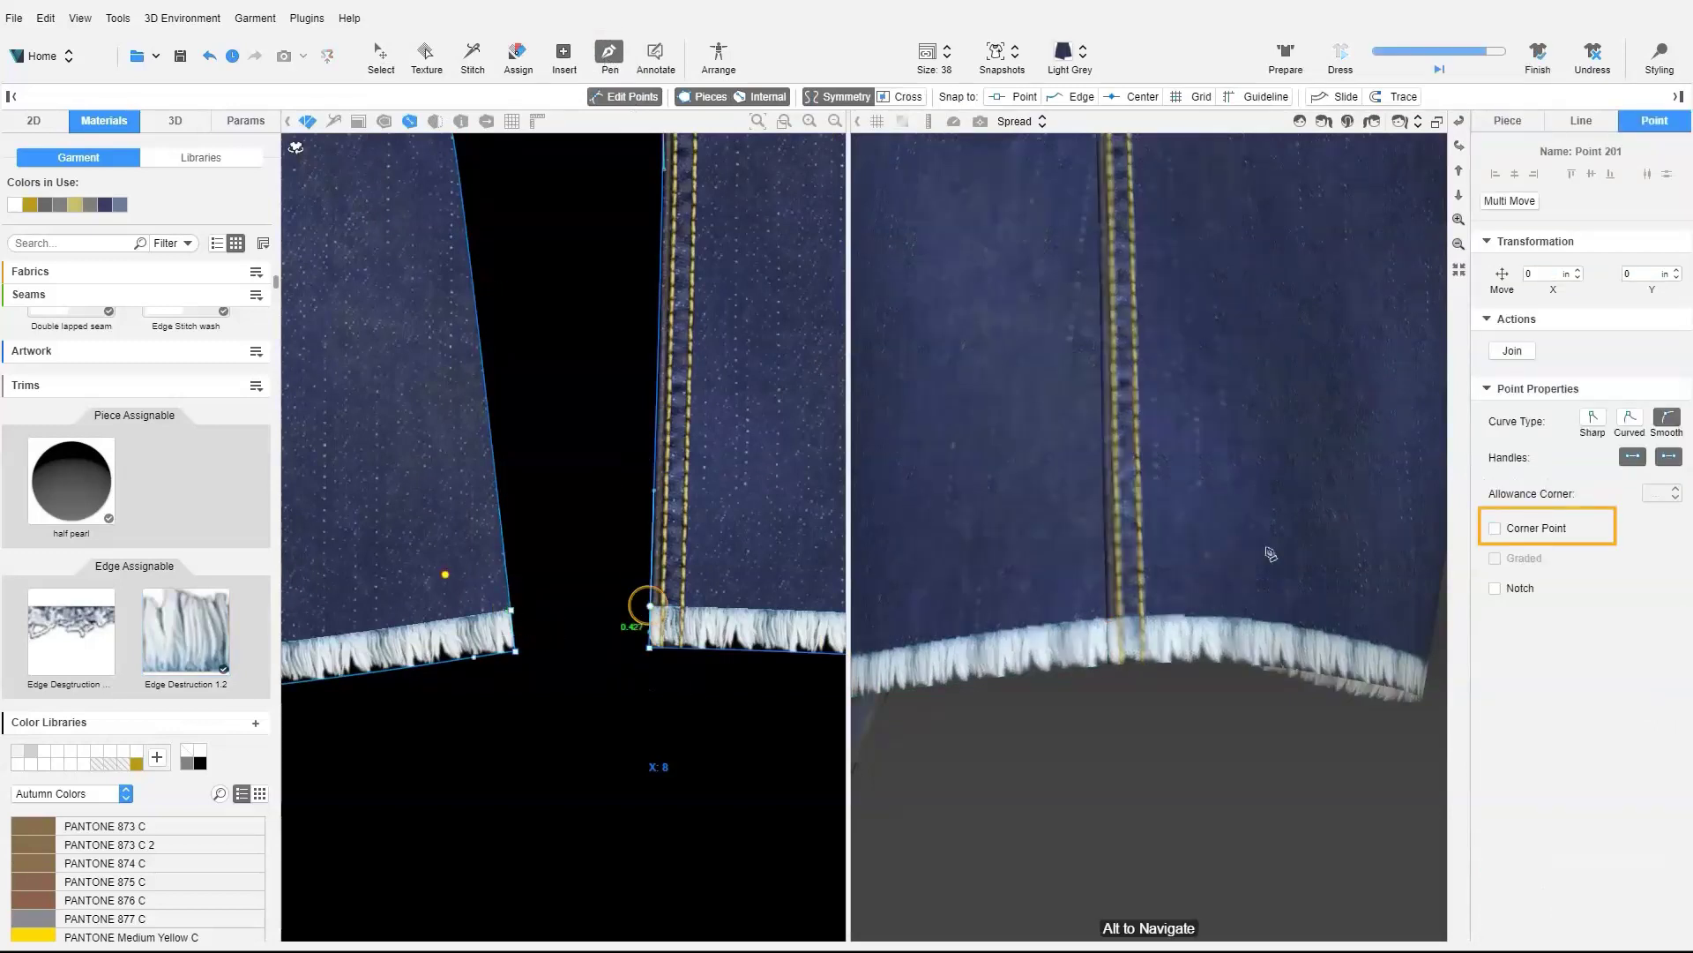
pyautogui.click(1526, 533)
pyautogui.press('Escape')
# Remove the seam from the short side-edge segment beside the fringe and set its stitch construction type to Flat Seam.
pyautogui.rightClick(652, 628)
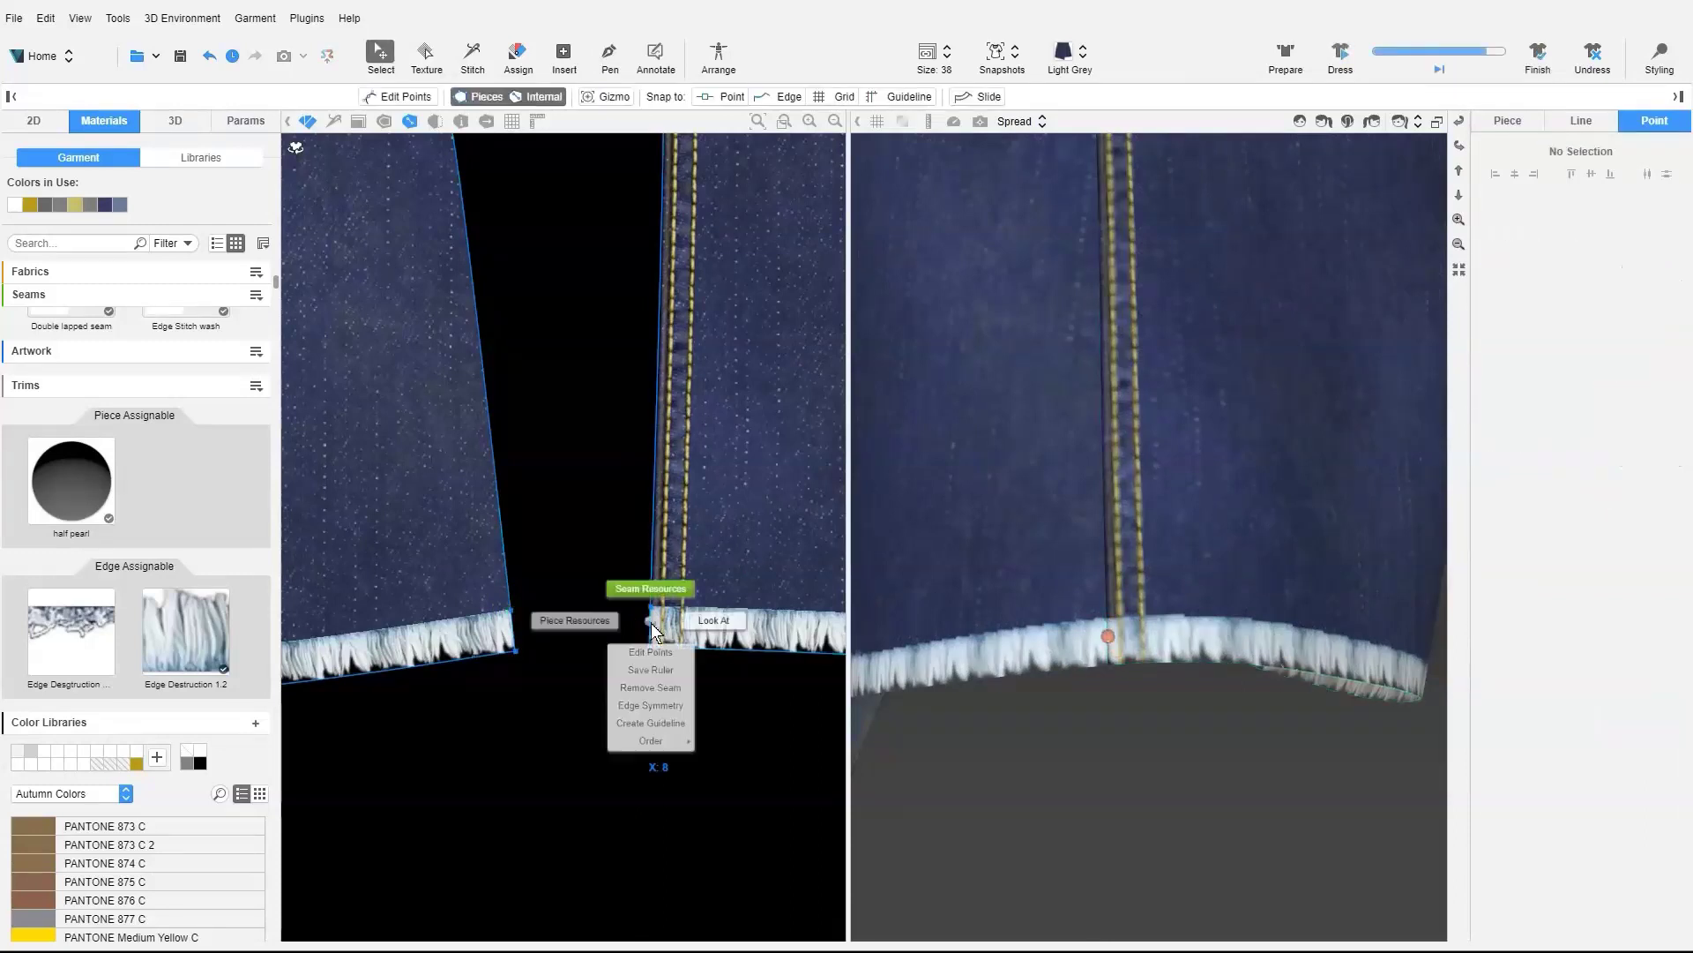
pyautogui.click(656, 703)
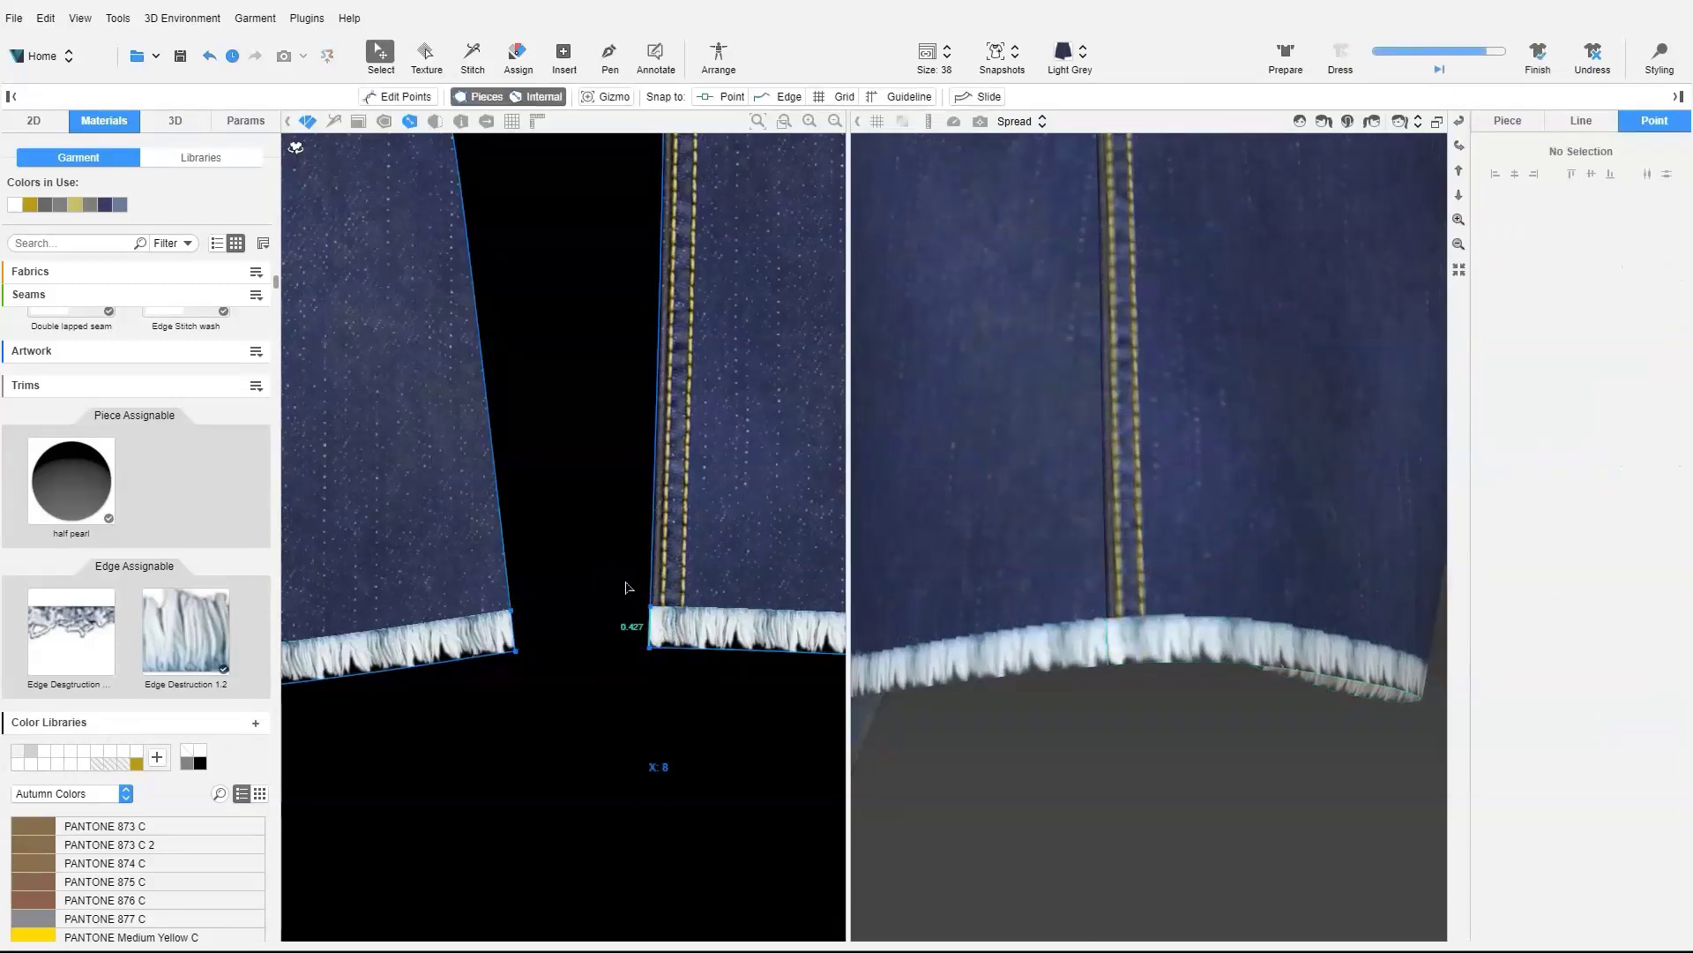
pyautogui.click(661, 629)
pyautogui.scroll(-3, 1663, 794)
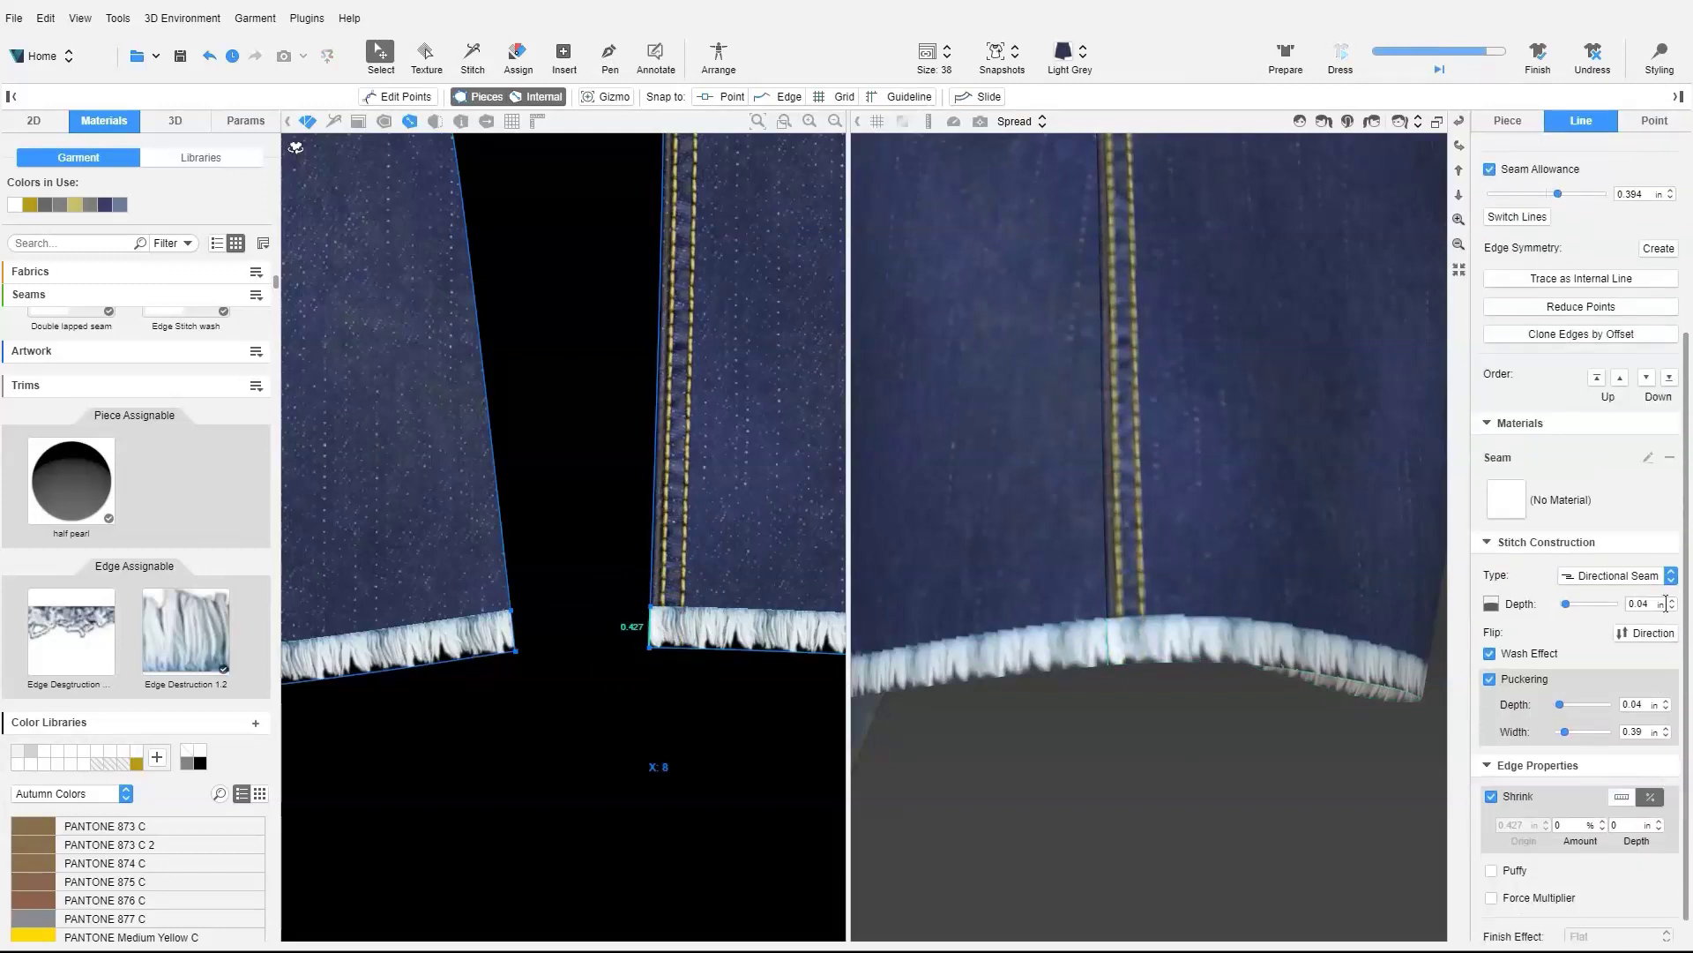
pyautogui.click(1667, 577)
pyautogui.click(1662, 631)
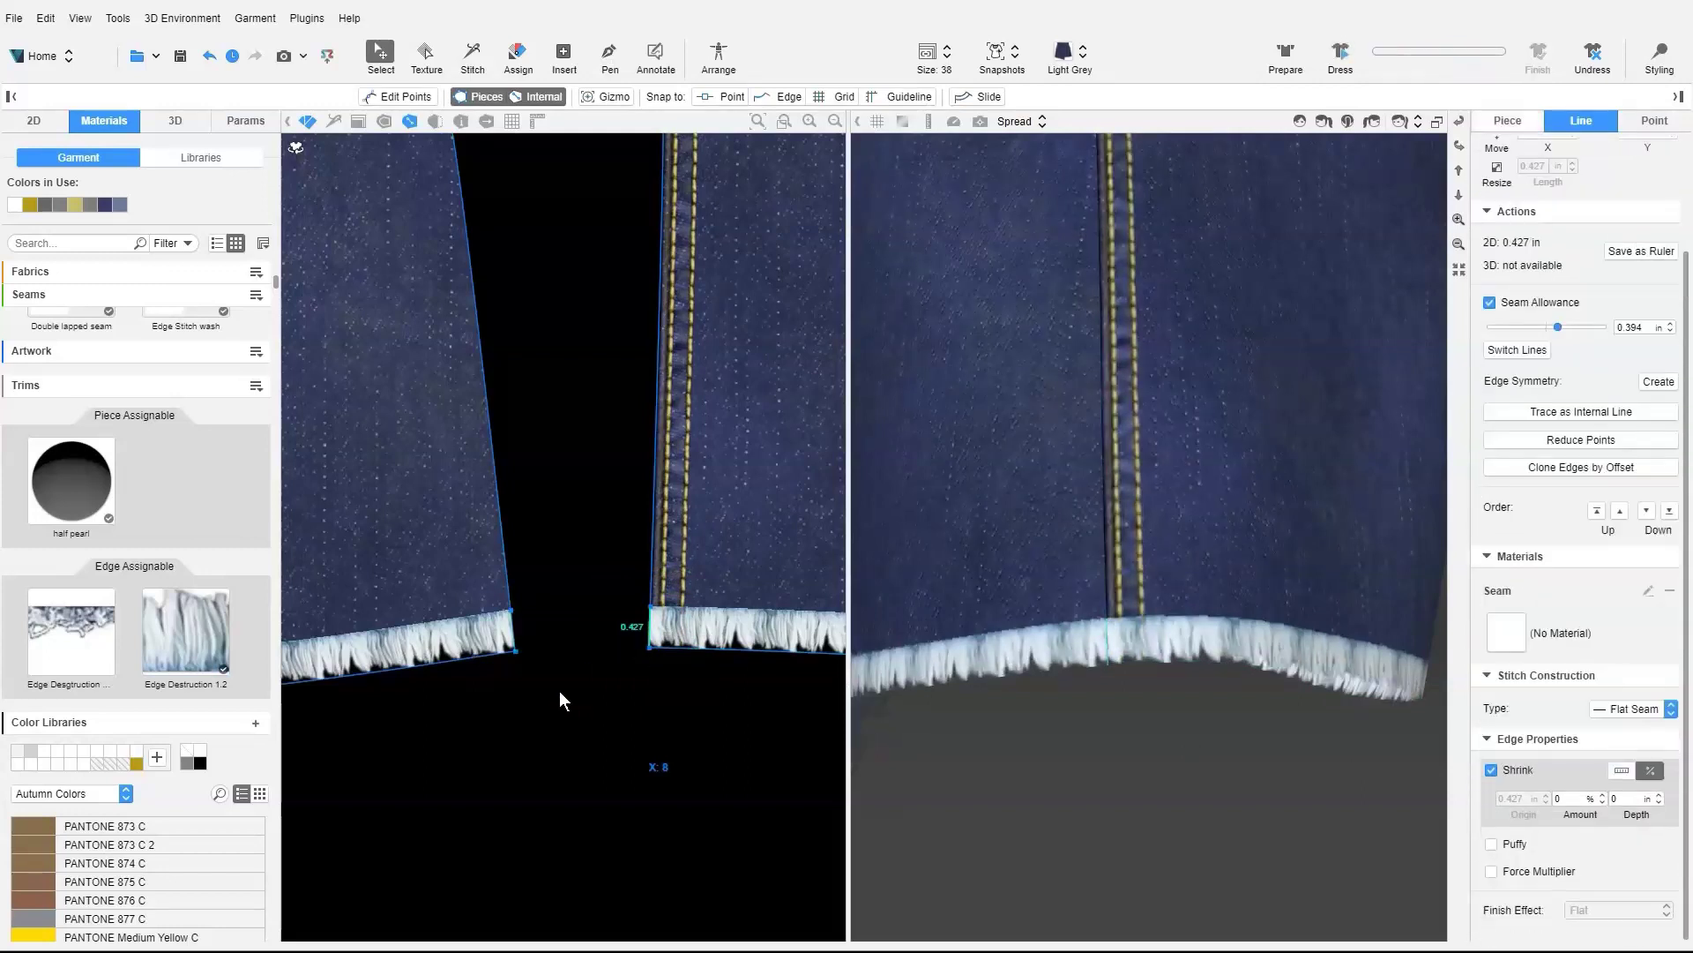
# Assign the Edge Destruction 2 trim to the slanted hem of the front wrap panel.
pyautogui.hotkey('alt', 'Tab')
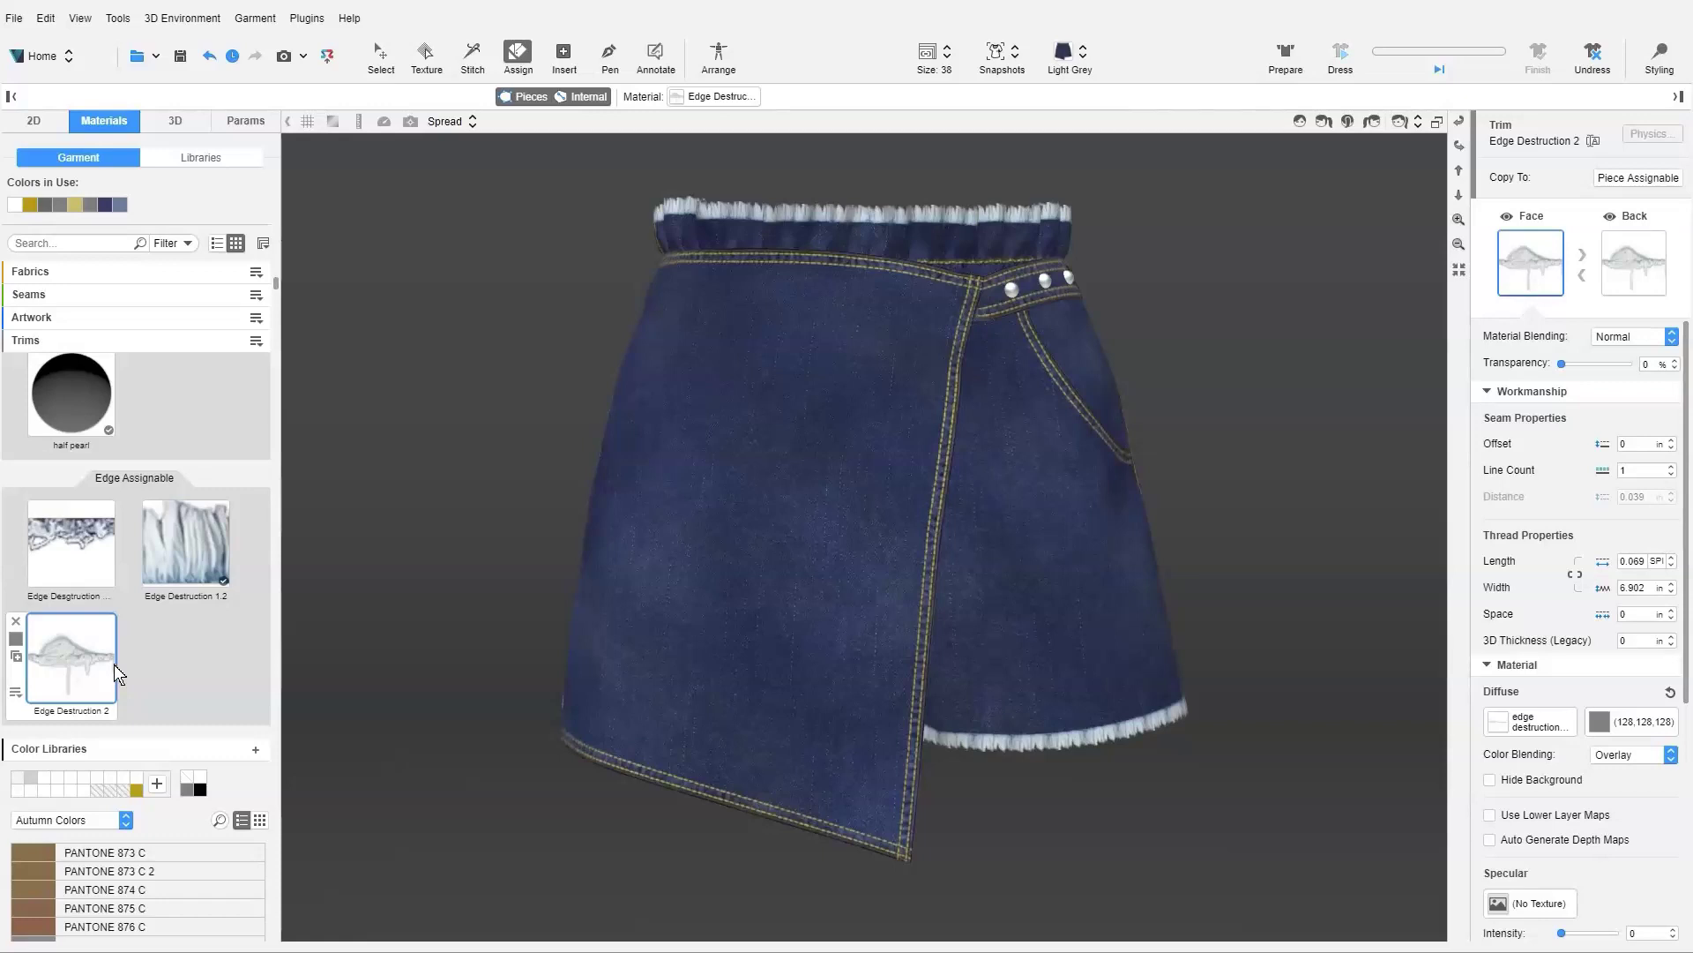
pyautogui.moveTo(113, 664); pyautogui.dragTo(663, 785)
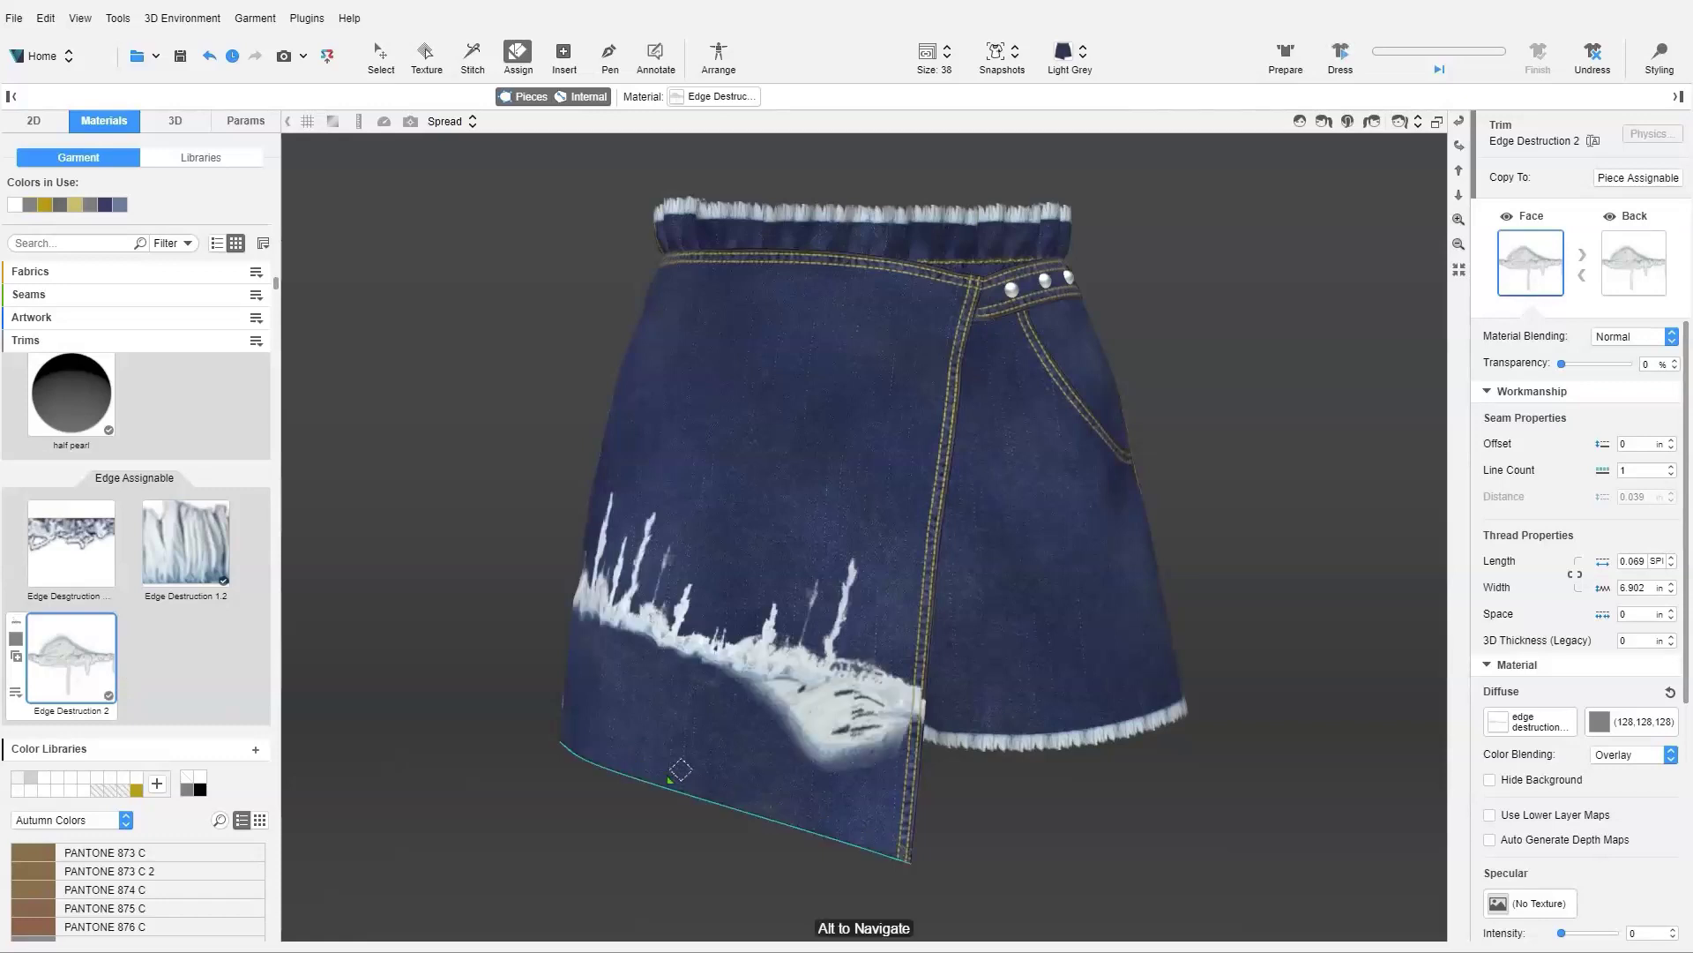
# Rotate the Edge Destruction 2 image by 180 degrees and scale it down to a trim width of 2.761 in.
pyautogui.click(1542, 737)
pyautogui.click(1588, 463)
pyautogui.click(1554, 526)
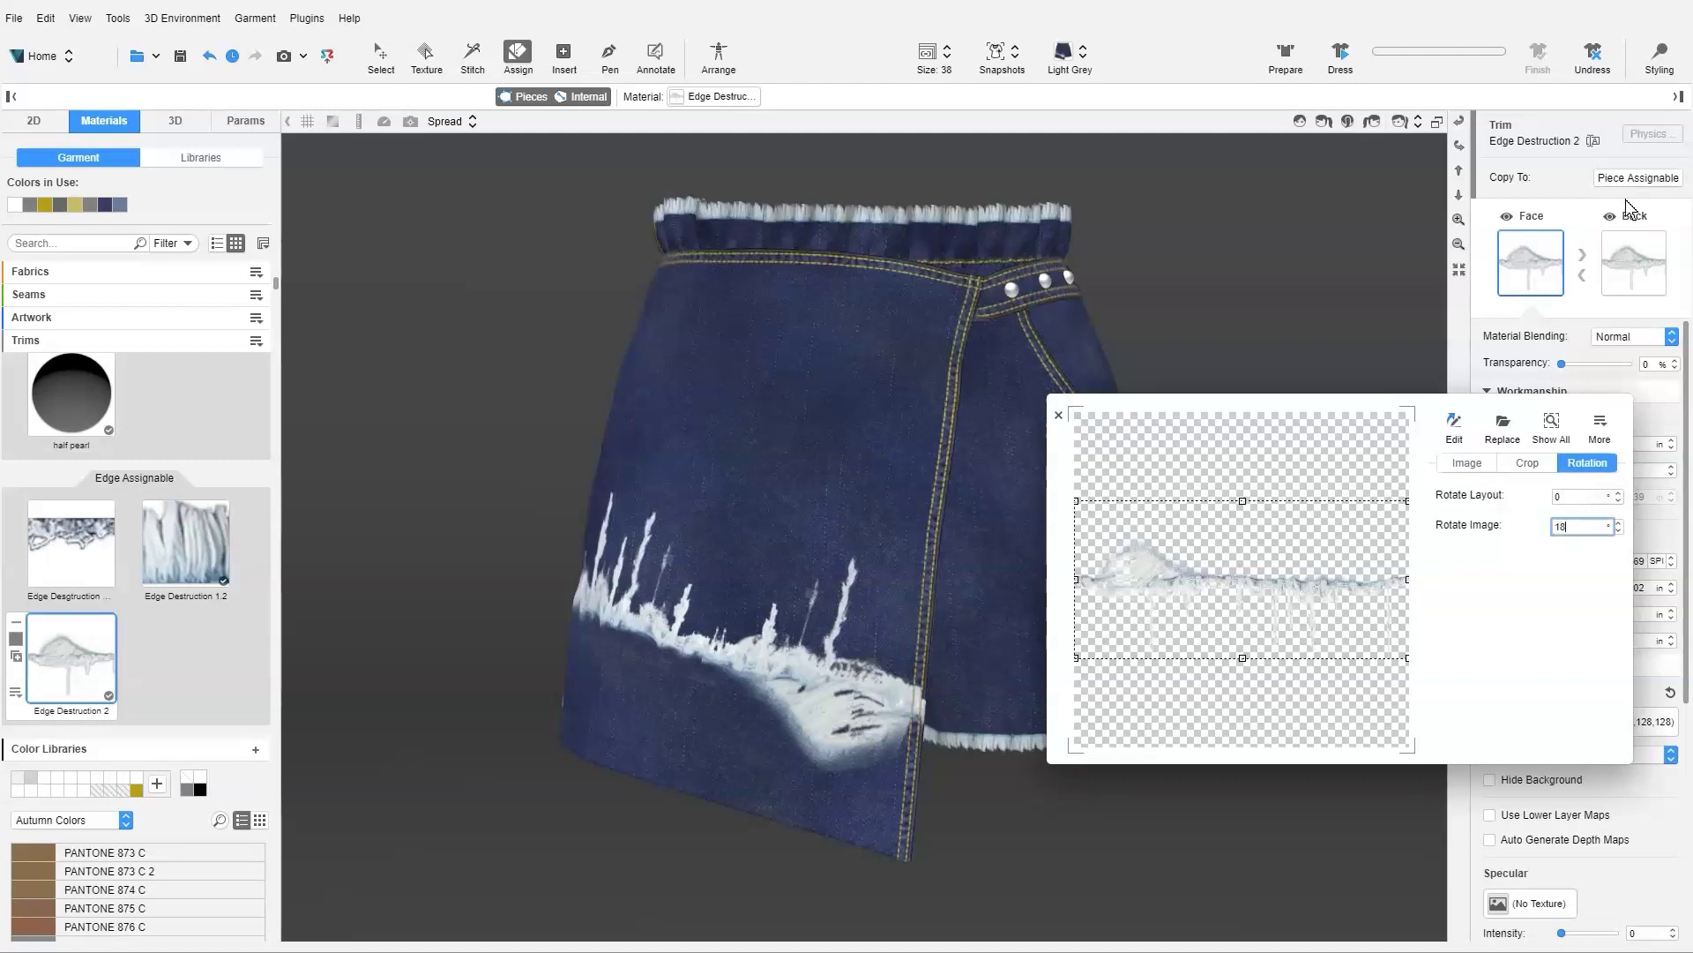
pyautogui.click(1467, 463)
pyautogui.click(1461, 565)
pyautogui.press('Return')
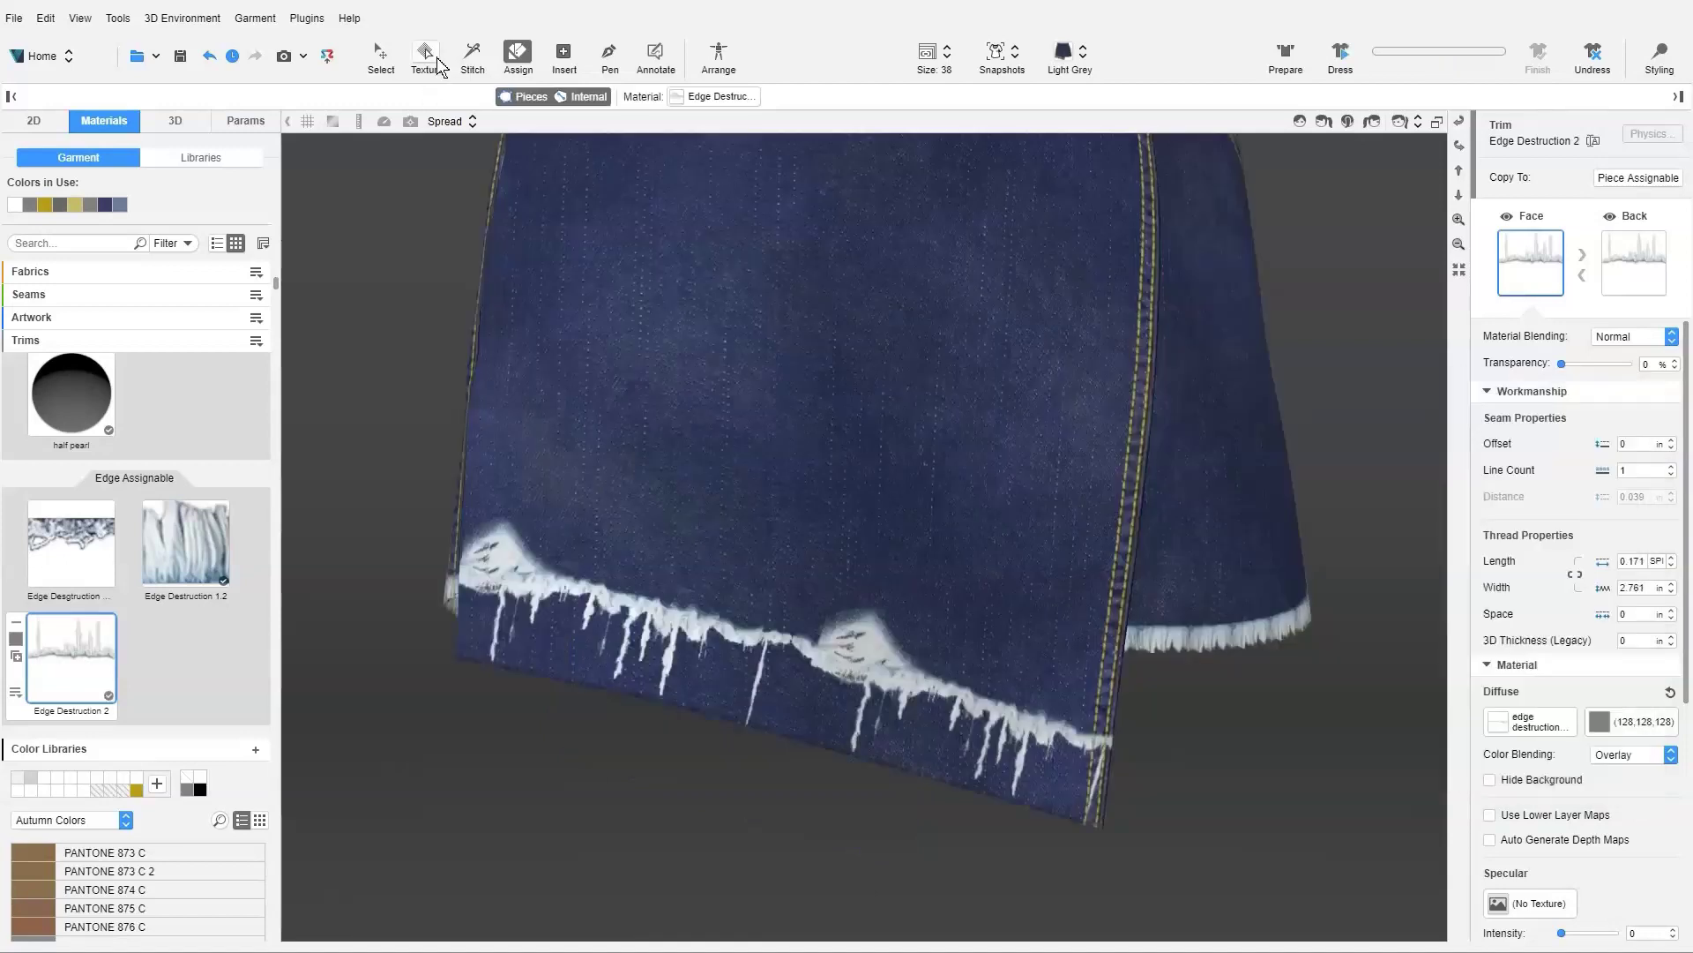
# Adjust the texture placement of the Edge Destruction 2 trim along the slanted hem of the front wrap panel.
pyautogui.click(426, 58)
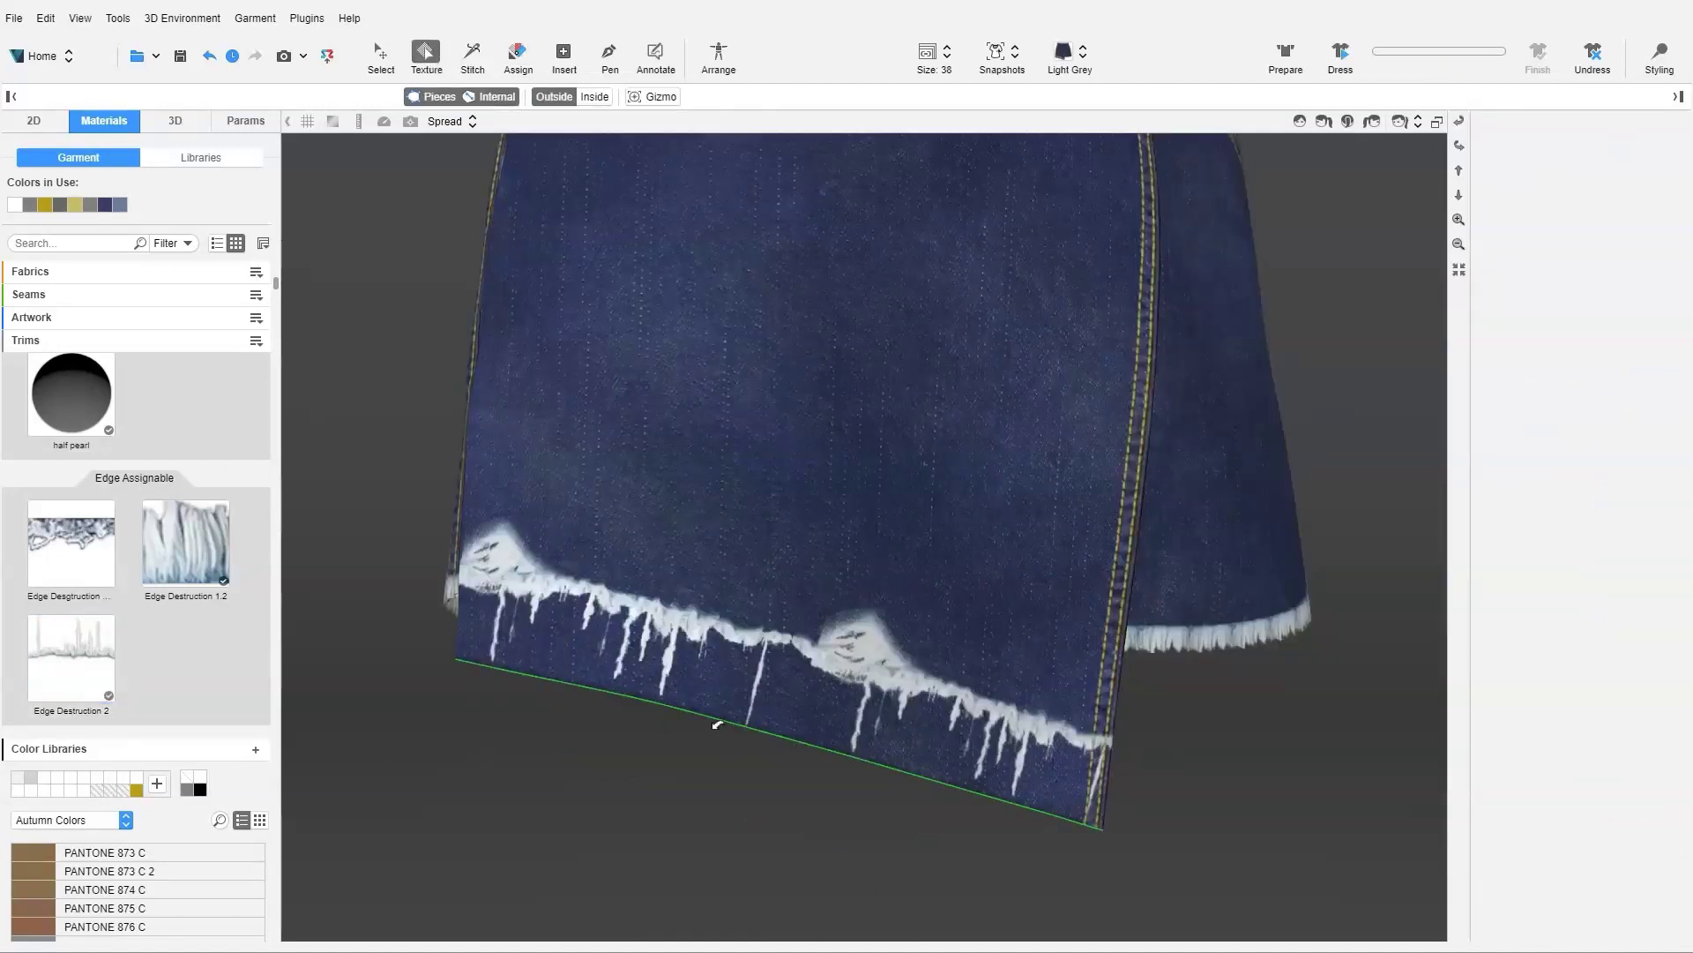
pyautogui.moveTo(721, 725); pyautogui.dragTo(937, 770)
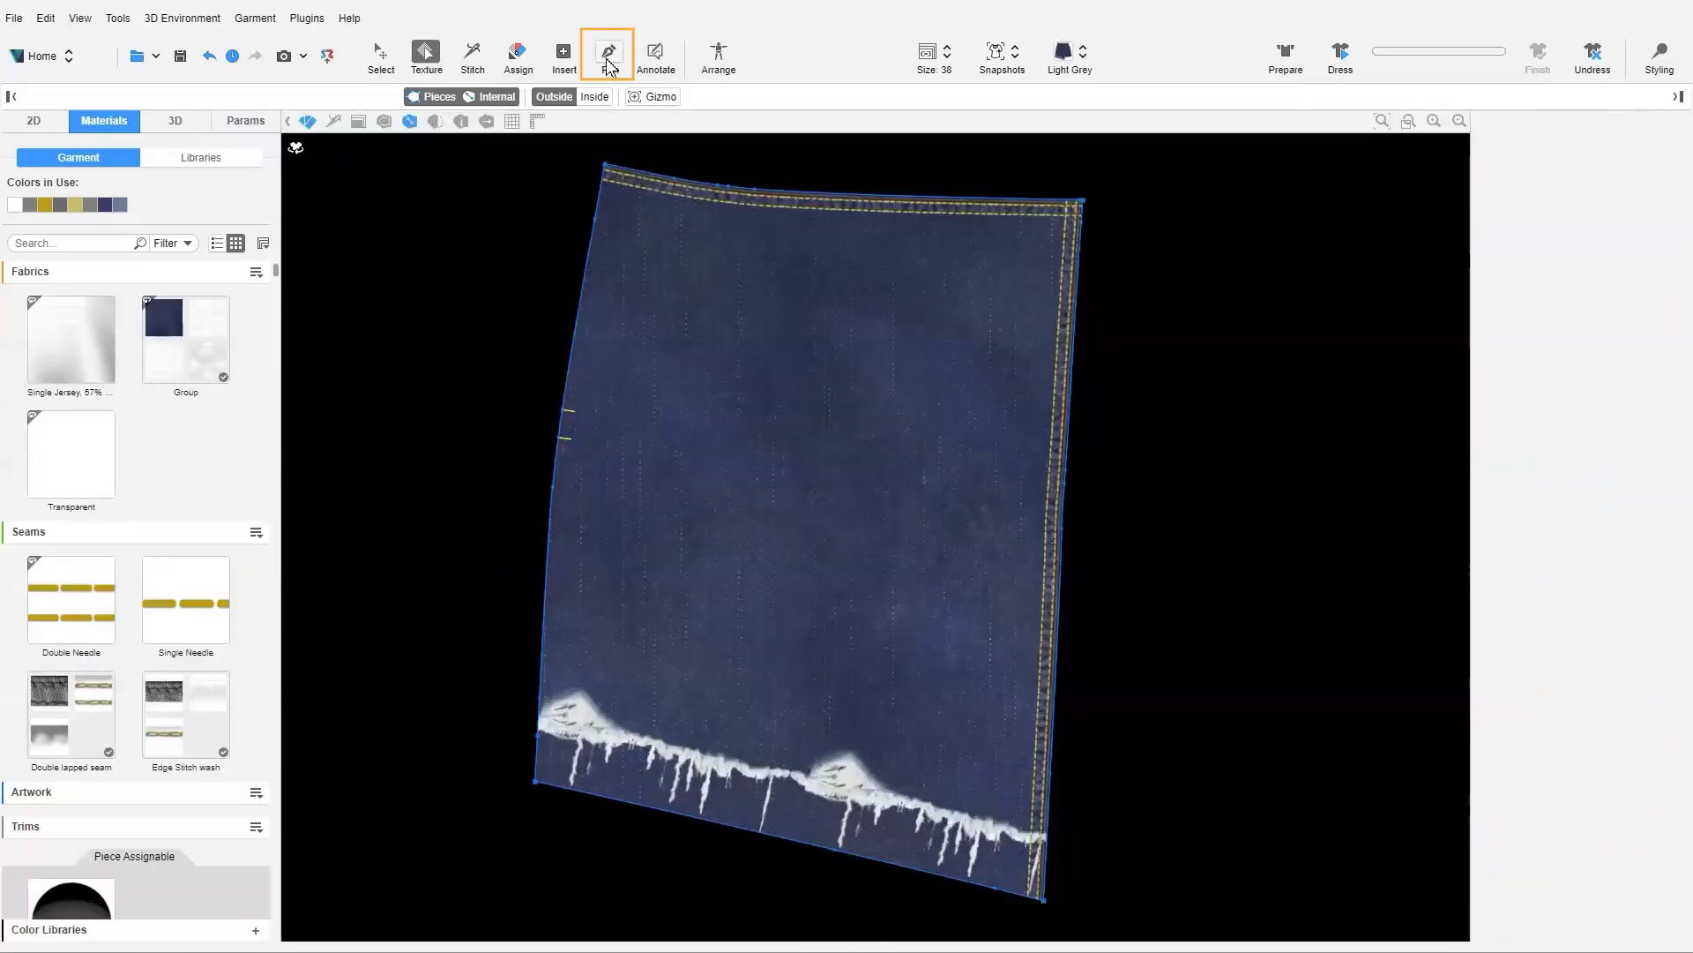
# Trace the frayed trim's upper contour with a Pen line running across the front wrap panel from one side edge to the other.
pyautogui.click(609, 55)
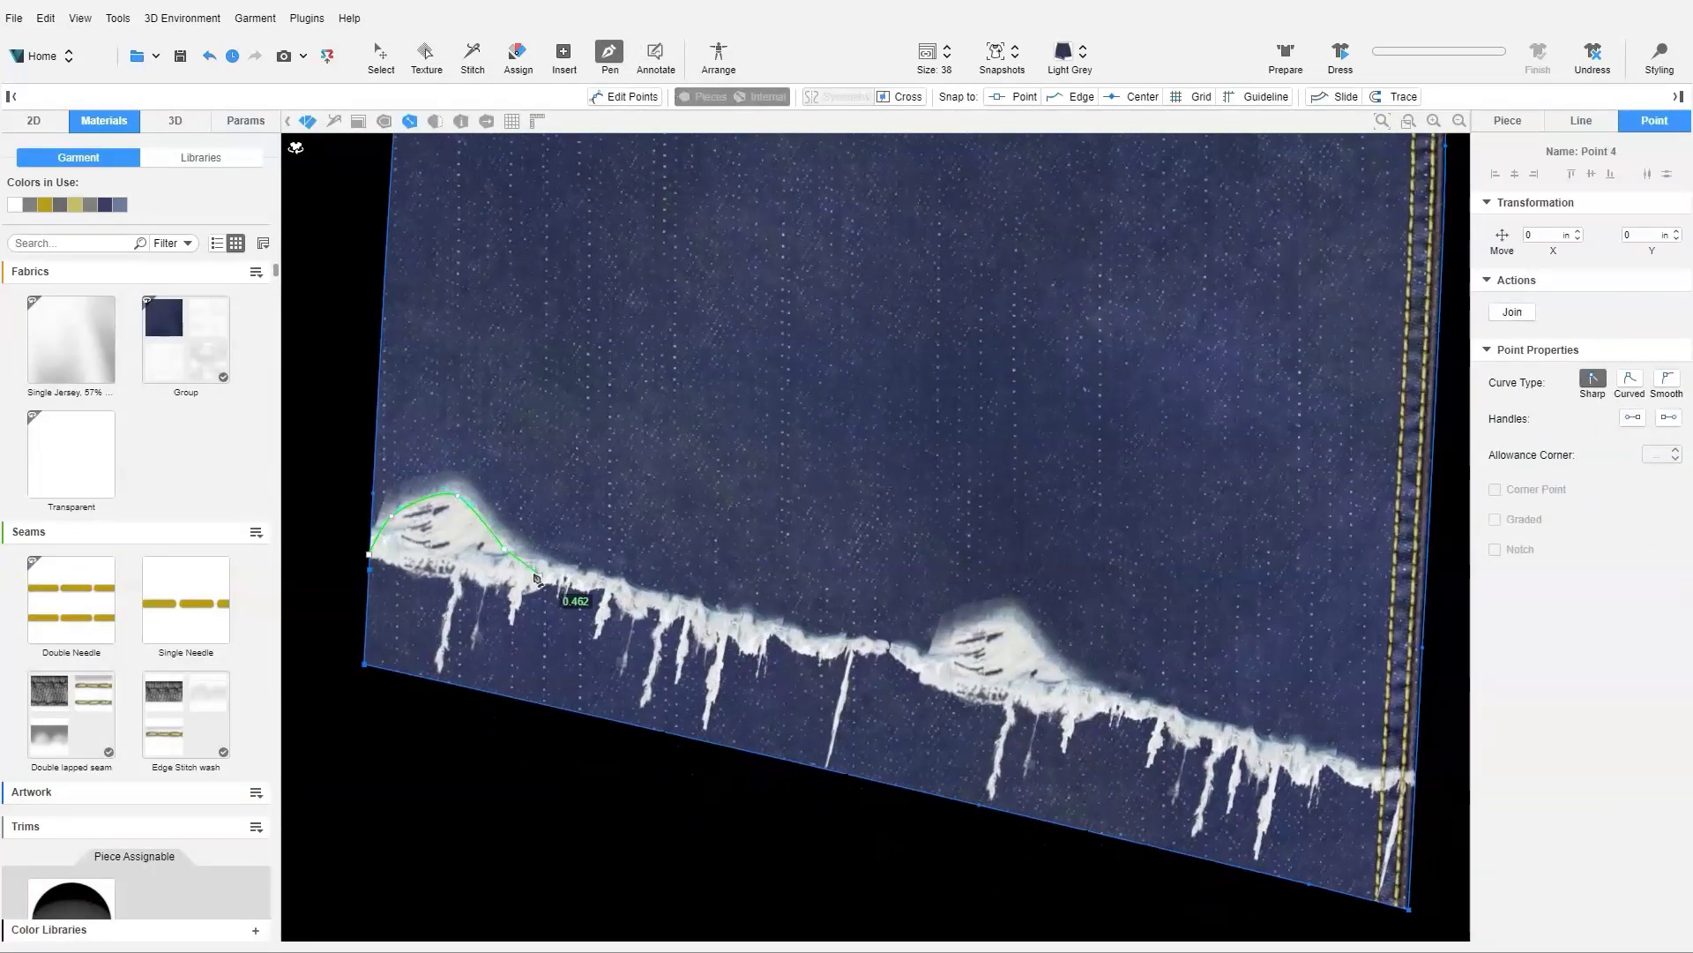
pyautogui.click(699, 611)
pyautogui.click(767, 628)
pyautogui.click(816, 646)
pyautogui.click(893, 646)
pyautogui.click(926, 666)
pyautogui.click(951, 629)
pyautogui.click(1014, 627)
pyautogui.click(1091, 696)
pyautogui.click(1263, 744)
pyautogui.click(1361, 778)
pyautogui.click(1413, 777)
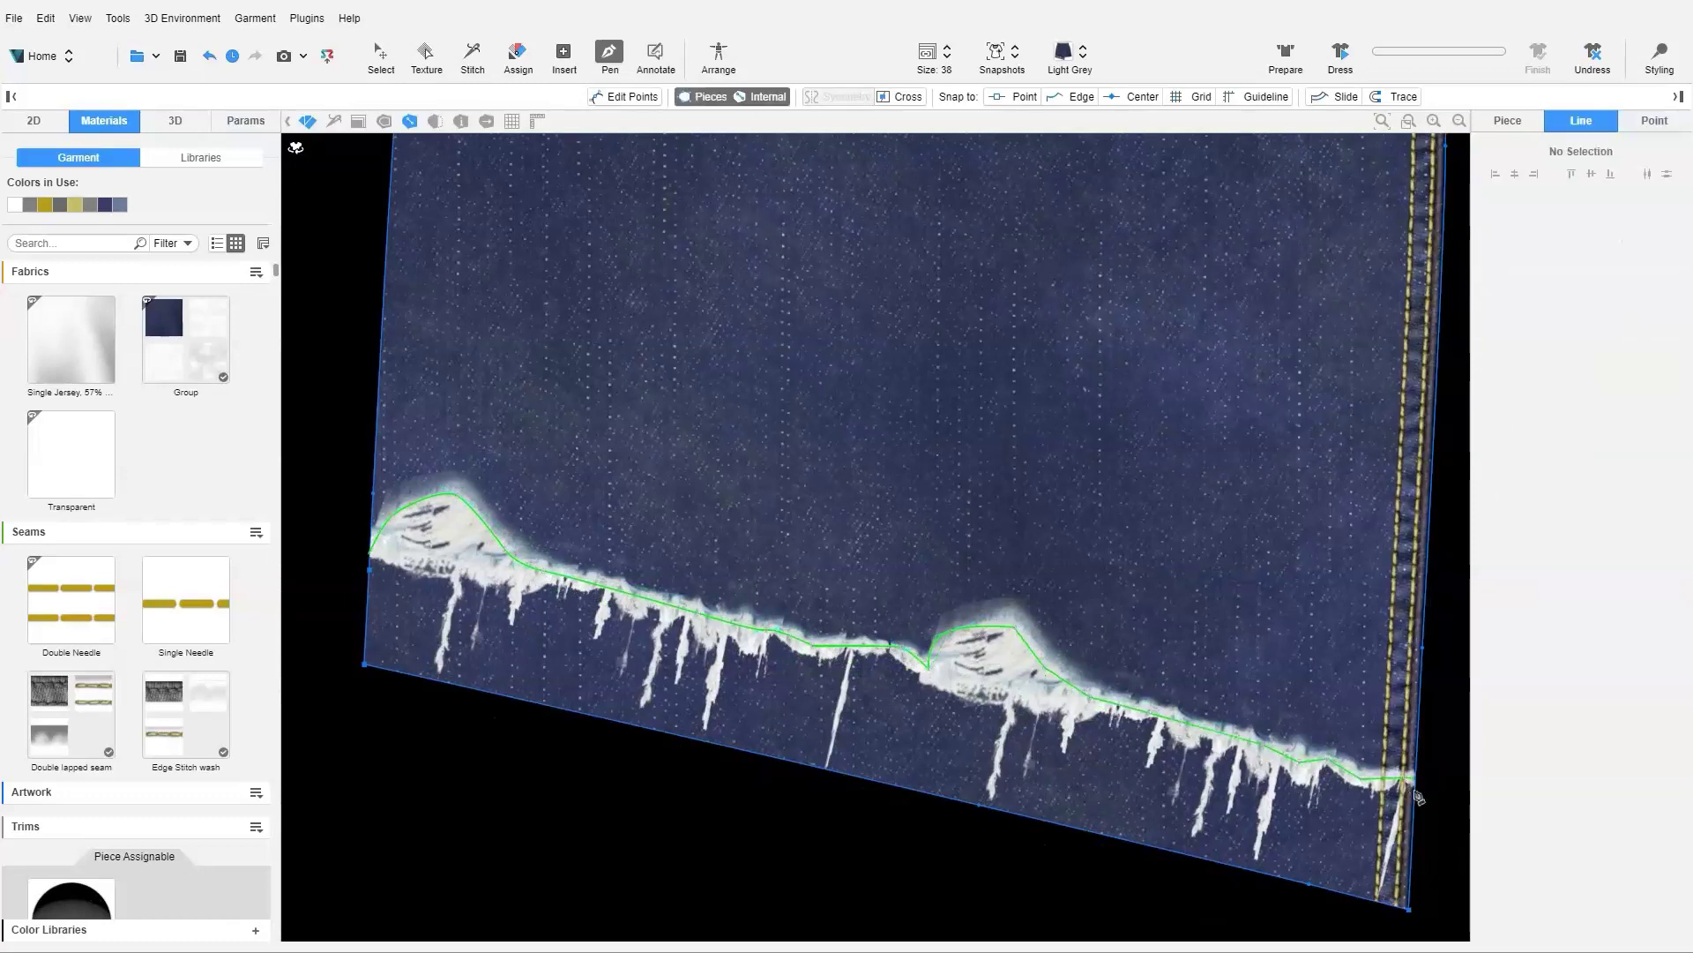
# Convert the traced internal line on the front wrap panel into a cut line.
pyautogui.click(380, 55)
pyautogui.click(968, 627)
pyautogui.scroll(-4, 1548, 794)
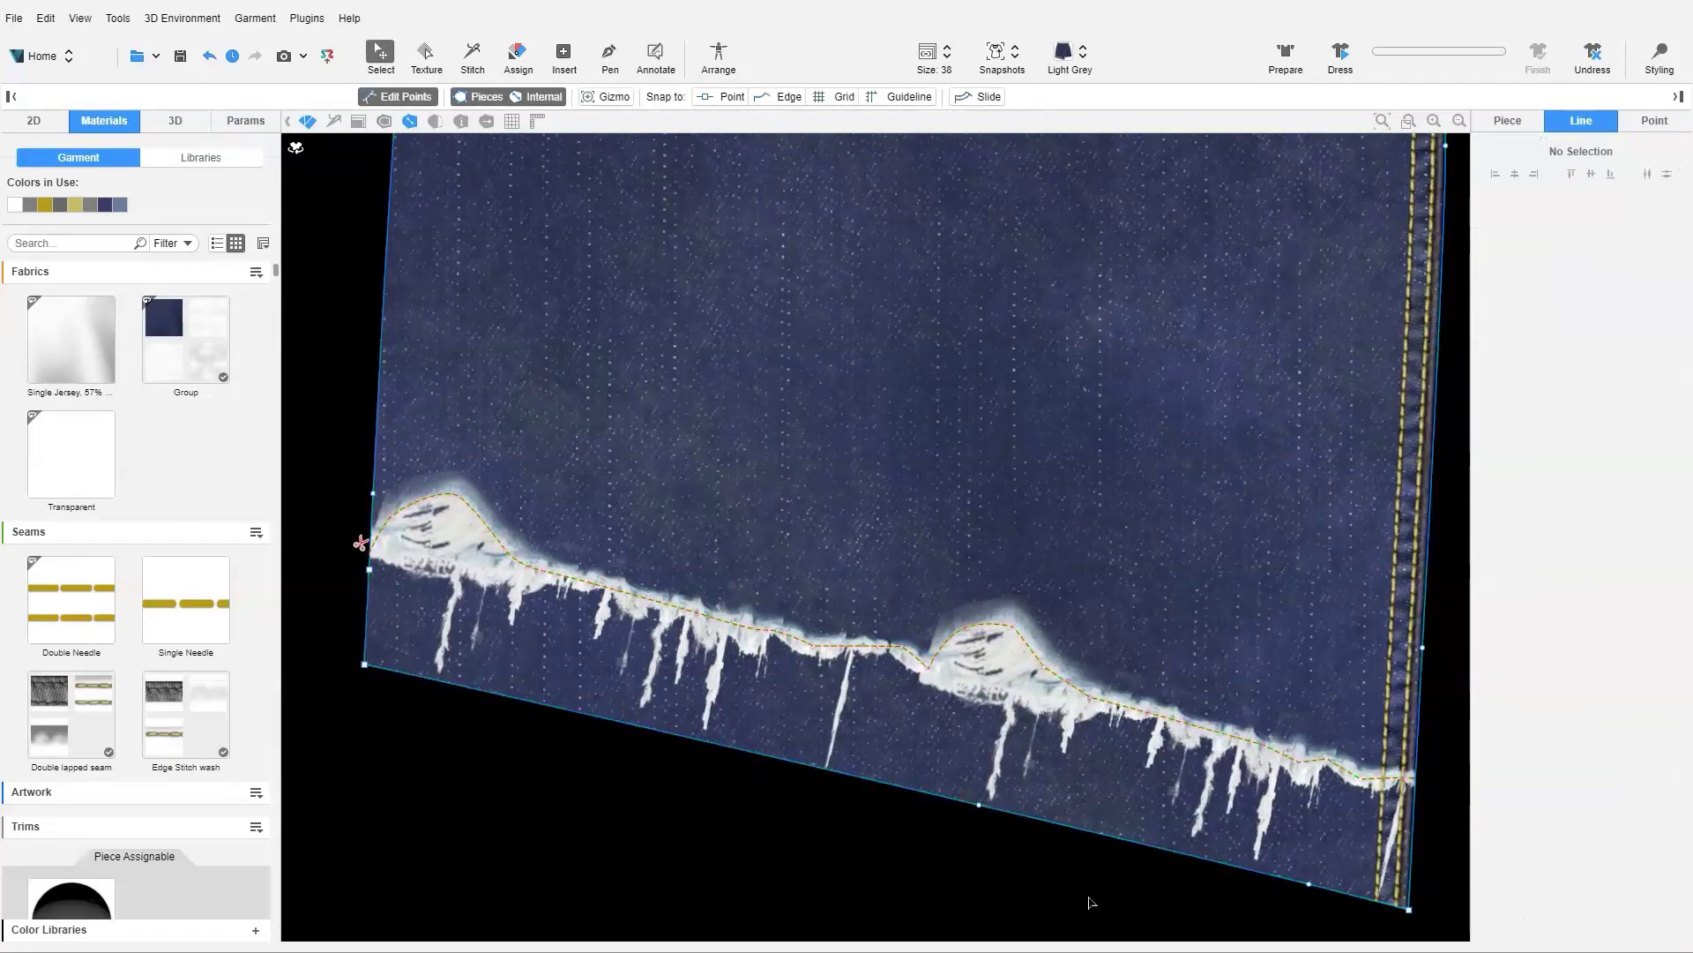
# Assign the Transparent fabric to the area below the cut line on the front wrap panel and dress the garment.
pyautogui.click(89, 481)
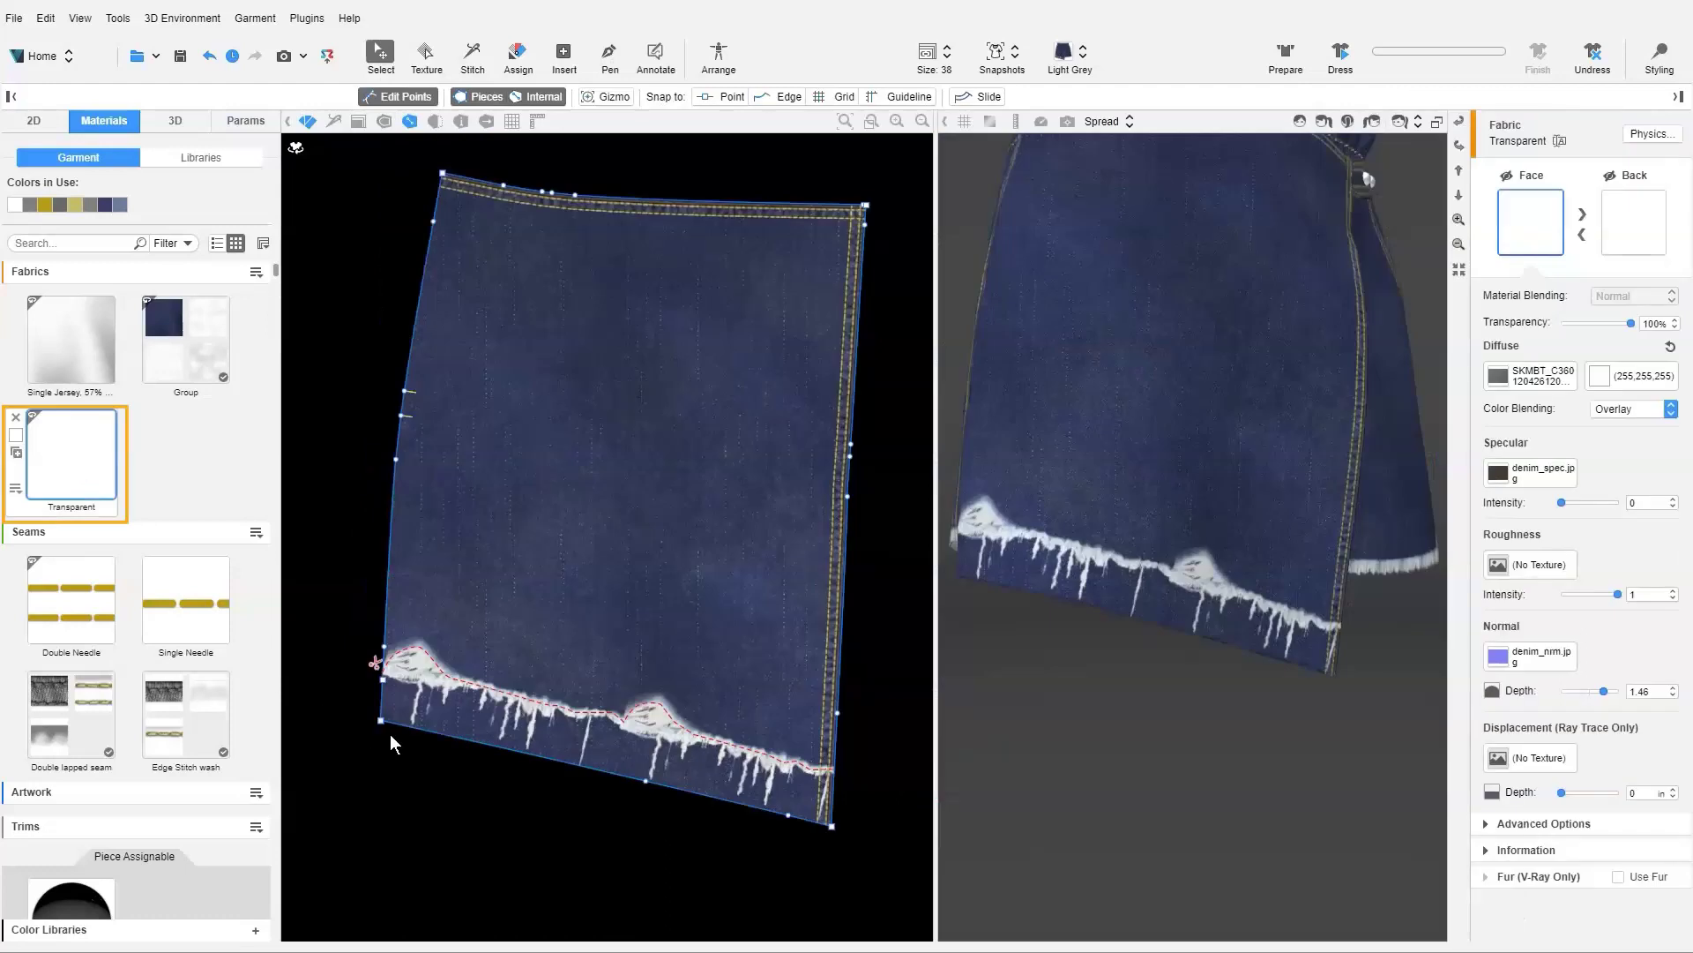
pyautogui.click(630, 750)
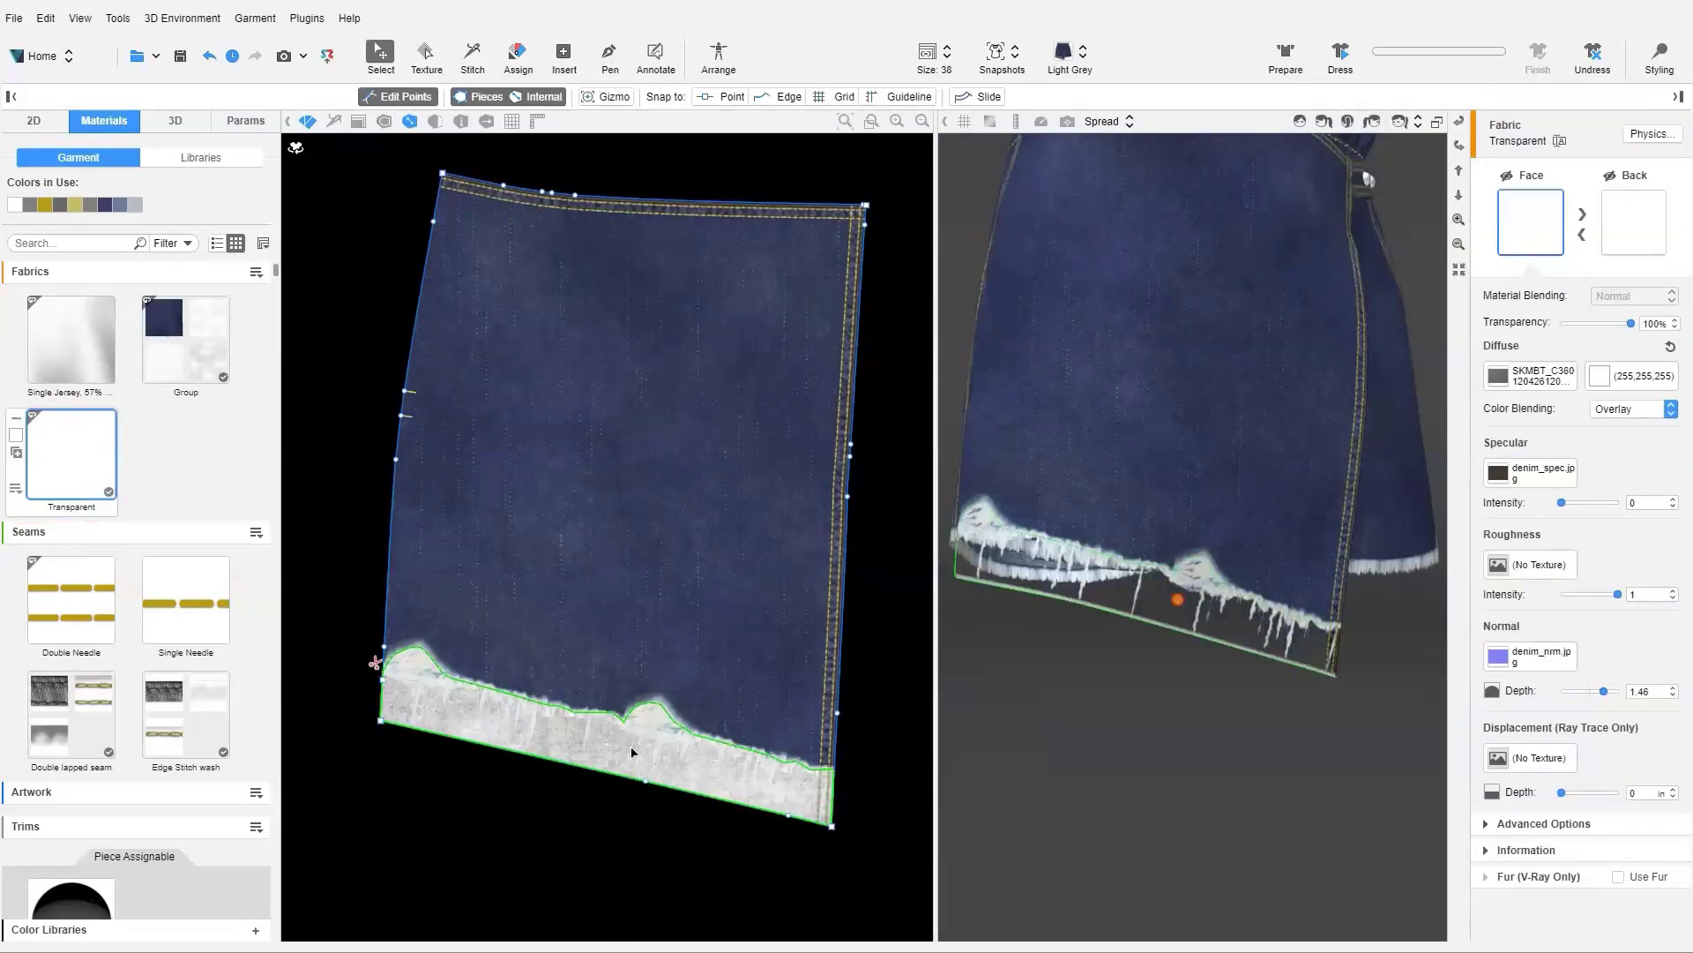
pyautogui.click(617, 55)
pyautogui.click(622, 55)
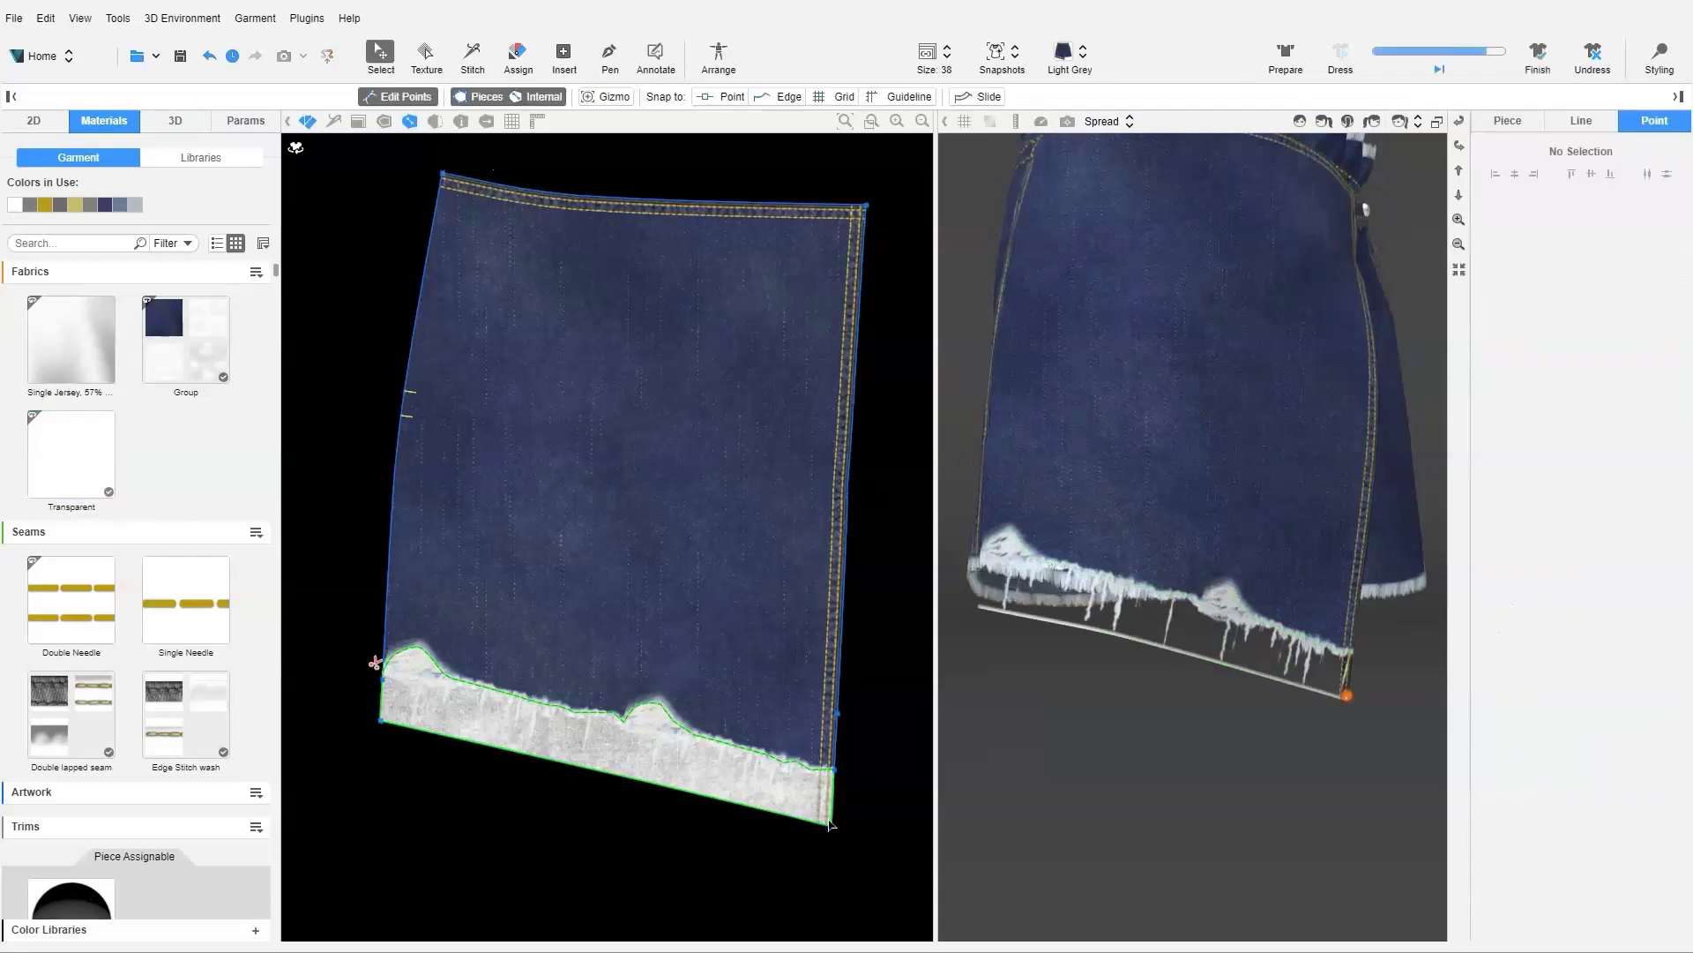
# Remove the seam from the transparent strip's short stitched side edge and set the strip's hem and both short side edges to Flat Seam.
pyautogui.rightClick(836, 801)
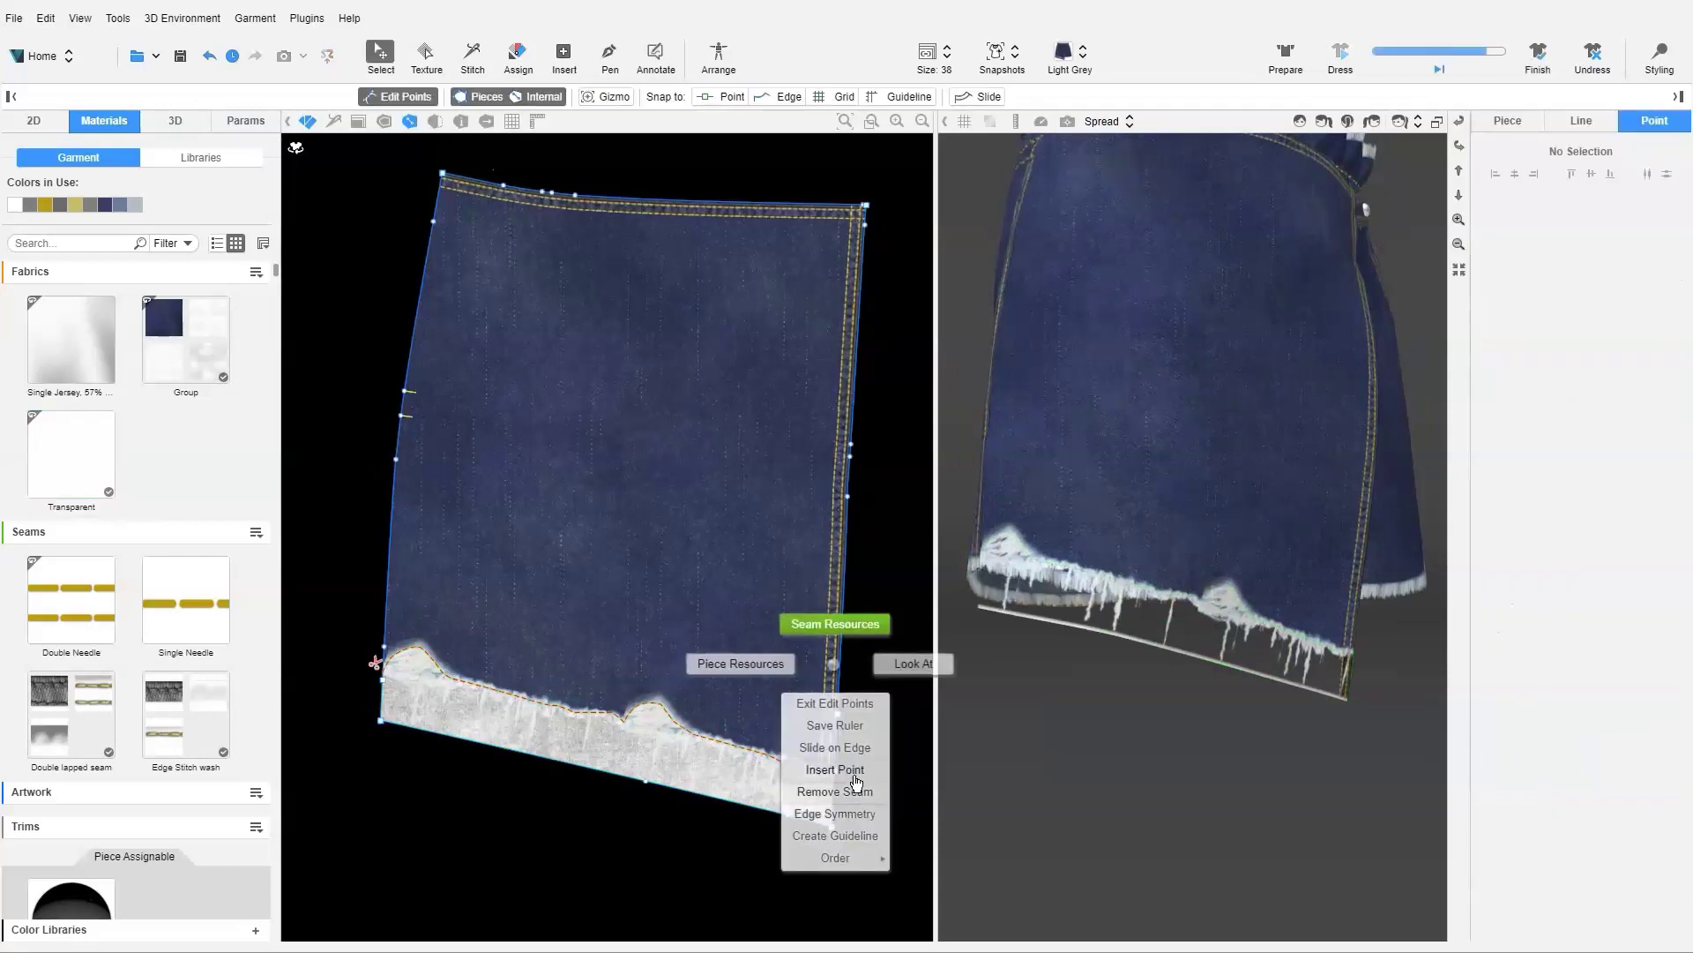
pyautogui.click(861, 795)
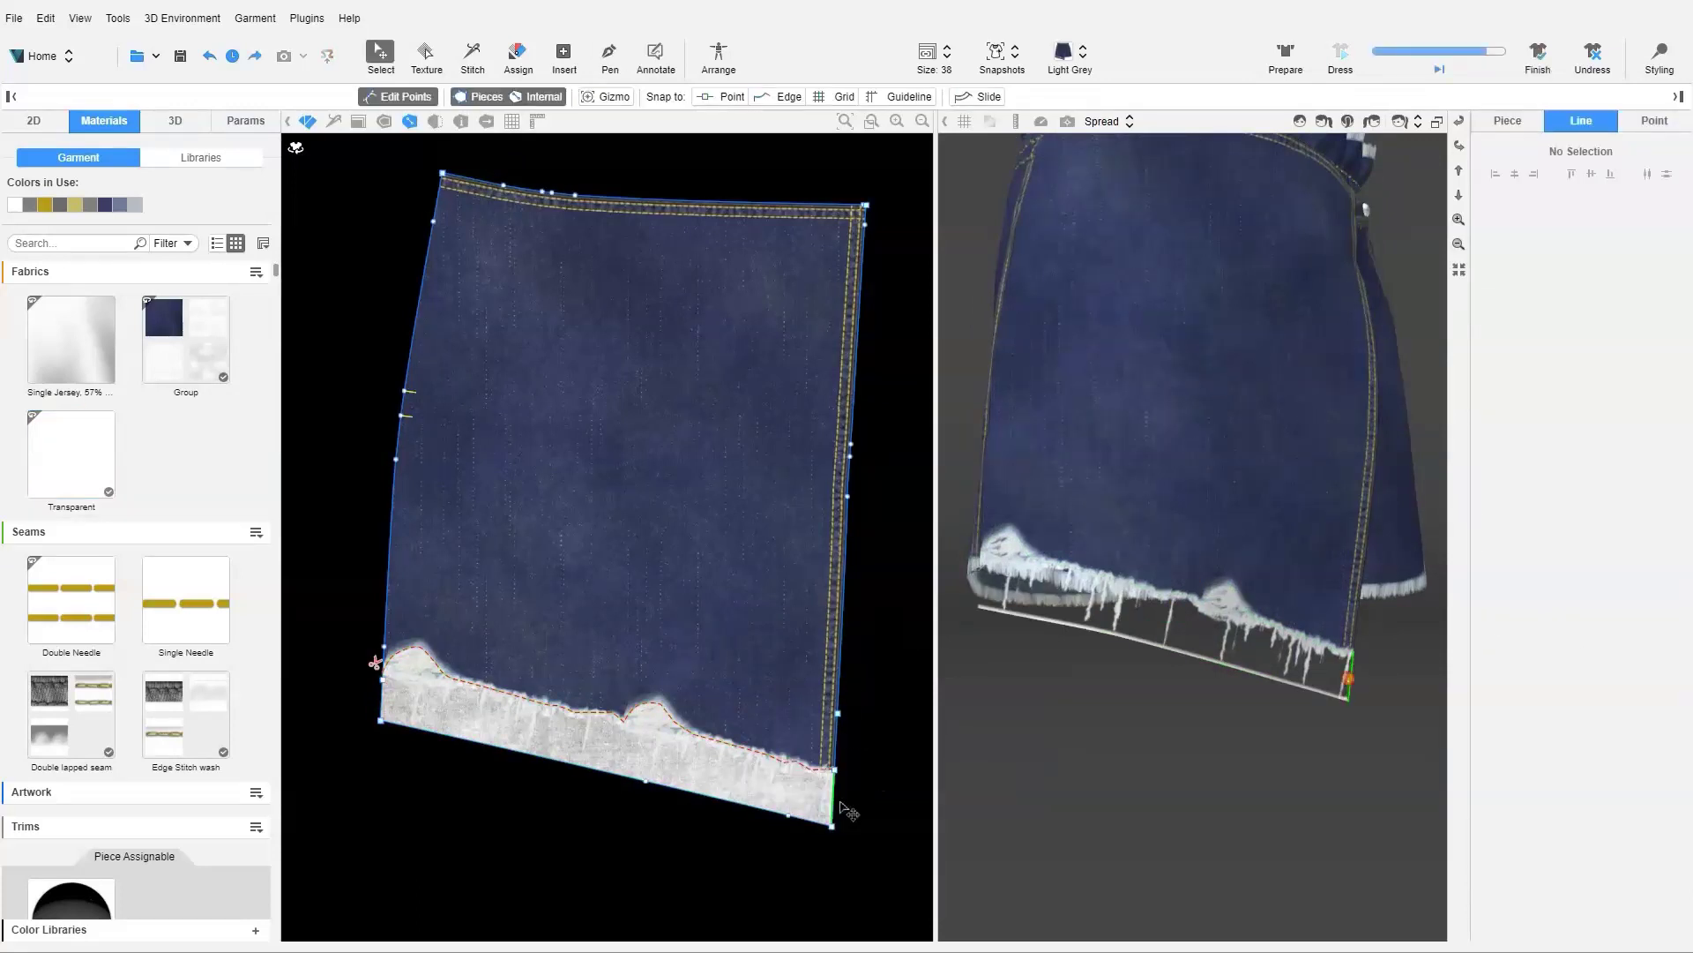
pyautogui.click(840, 802)
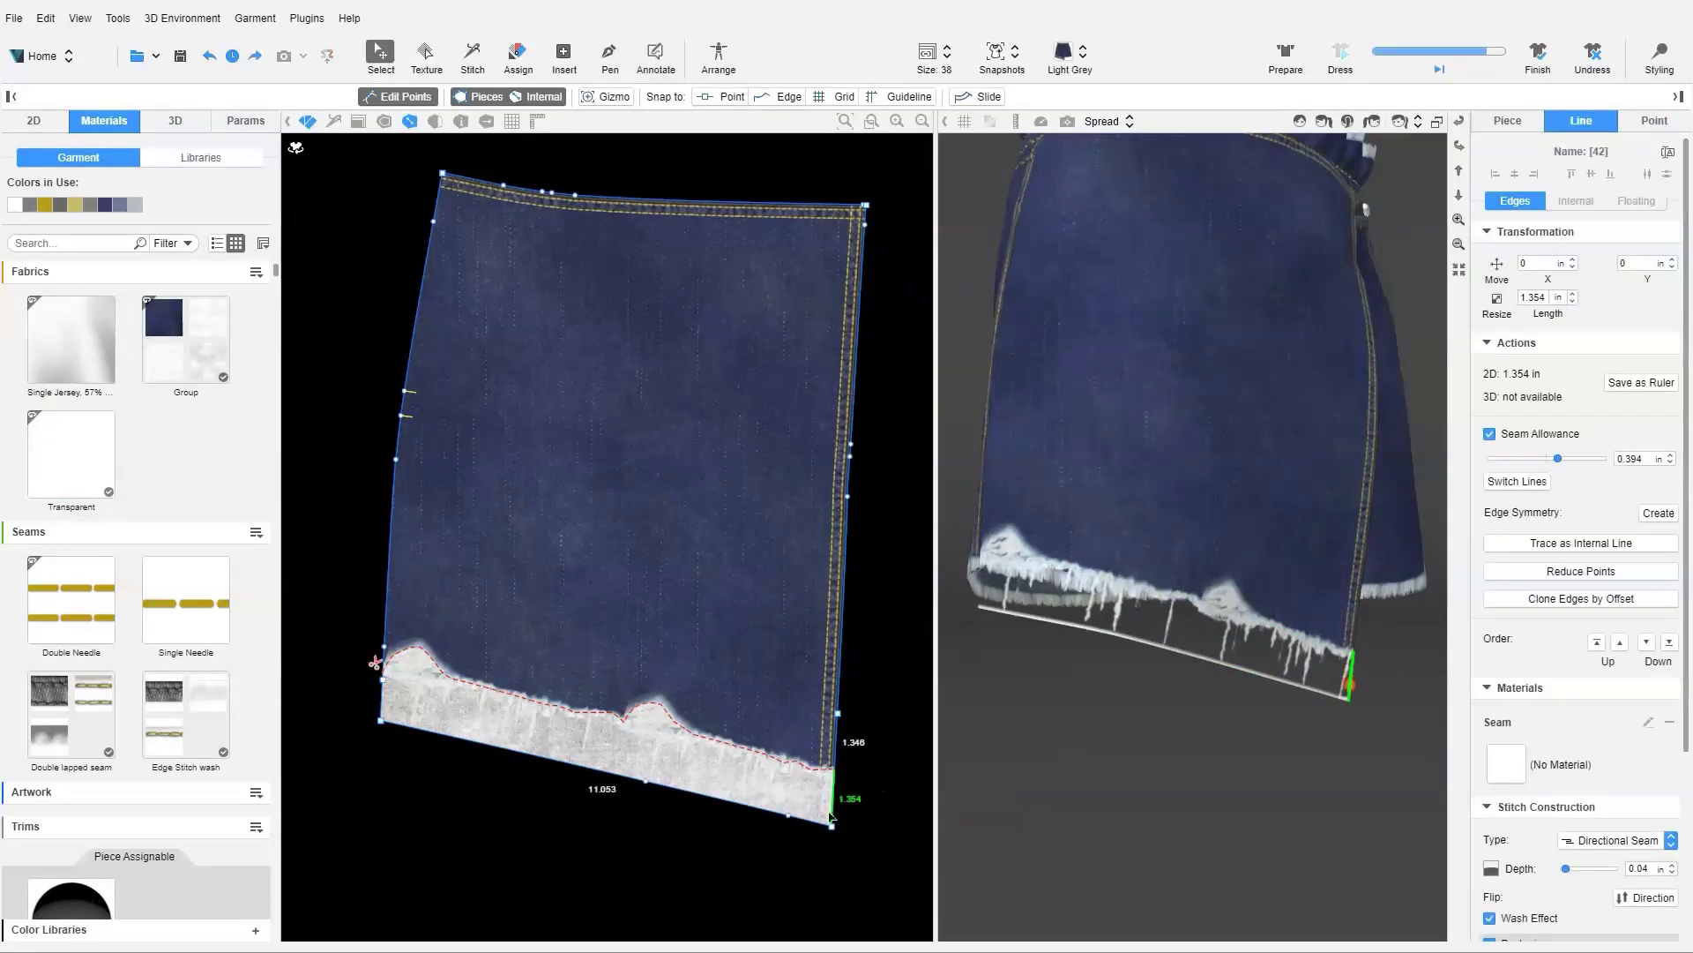
pyautogui.keyDown('shift'); pyautogui.click(824, 826); pyautogui.keyUp('shift')
pyautogui.keyDown('shift'); pyautogui.click(382, 702); pyautogui.keyUp('shift')
pyautogui.scroll(-2, 1607, 819)
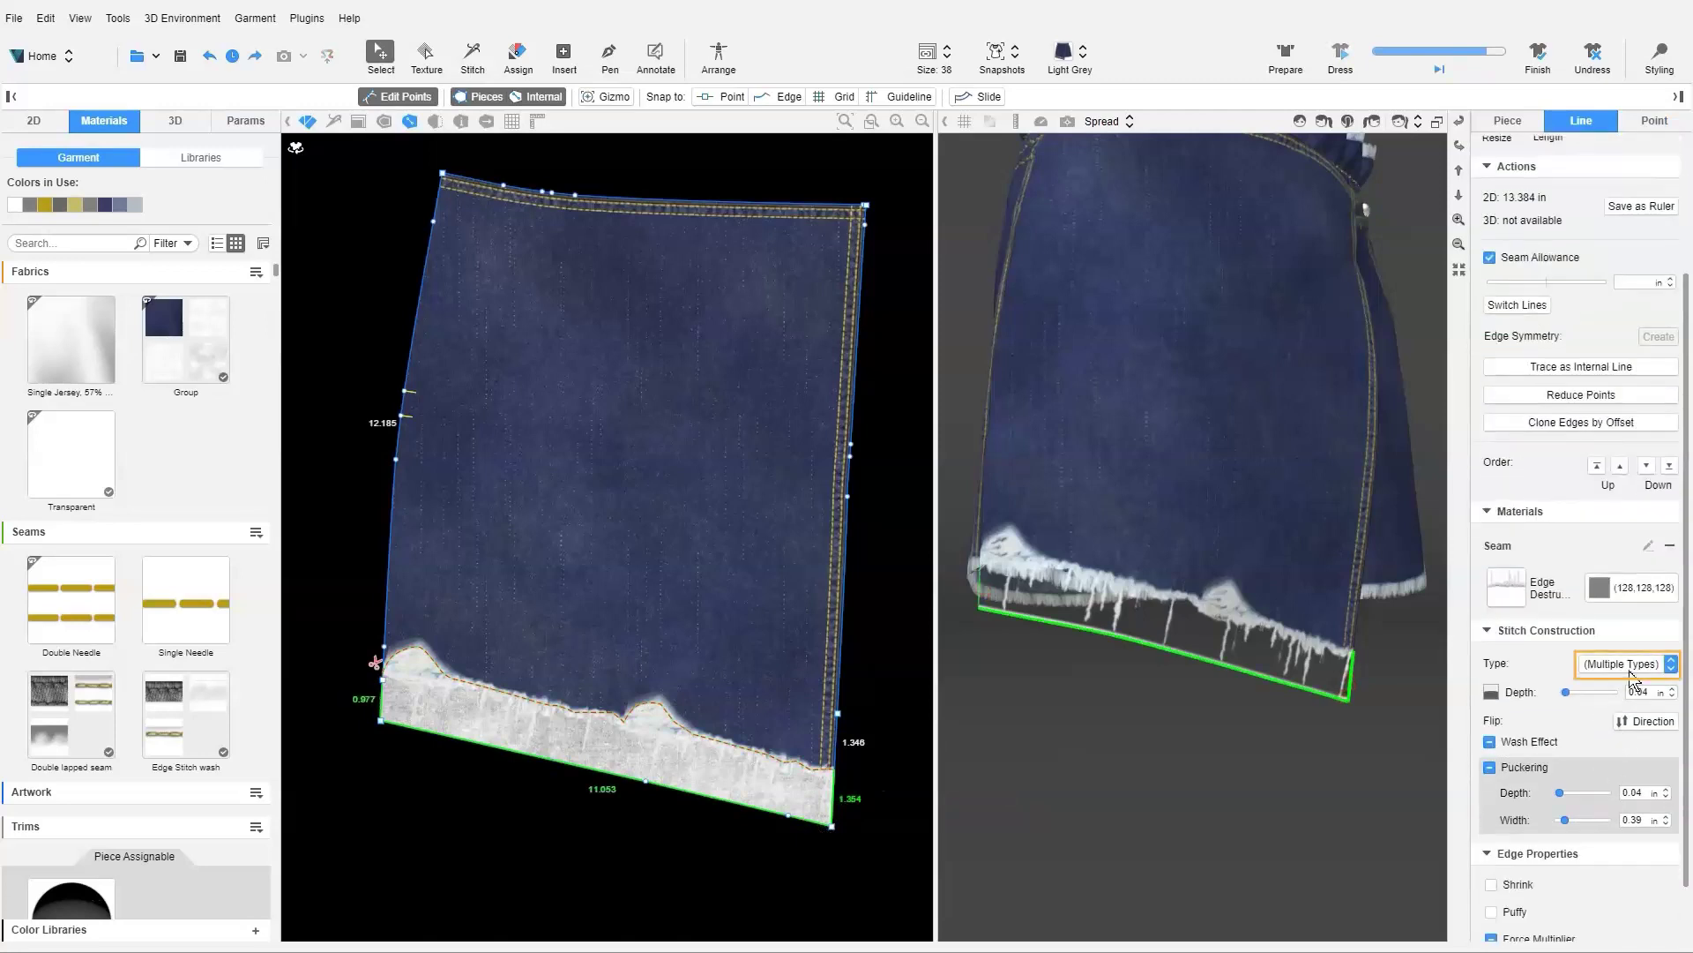
pyautogui.click(1628, 663)
pyautogui.click(1627, 721)
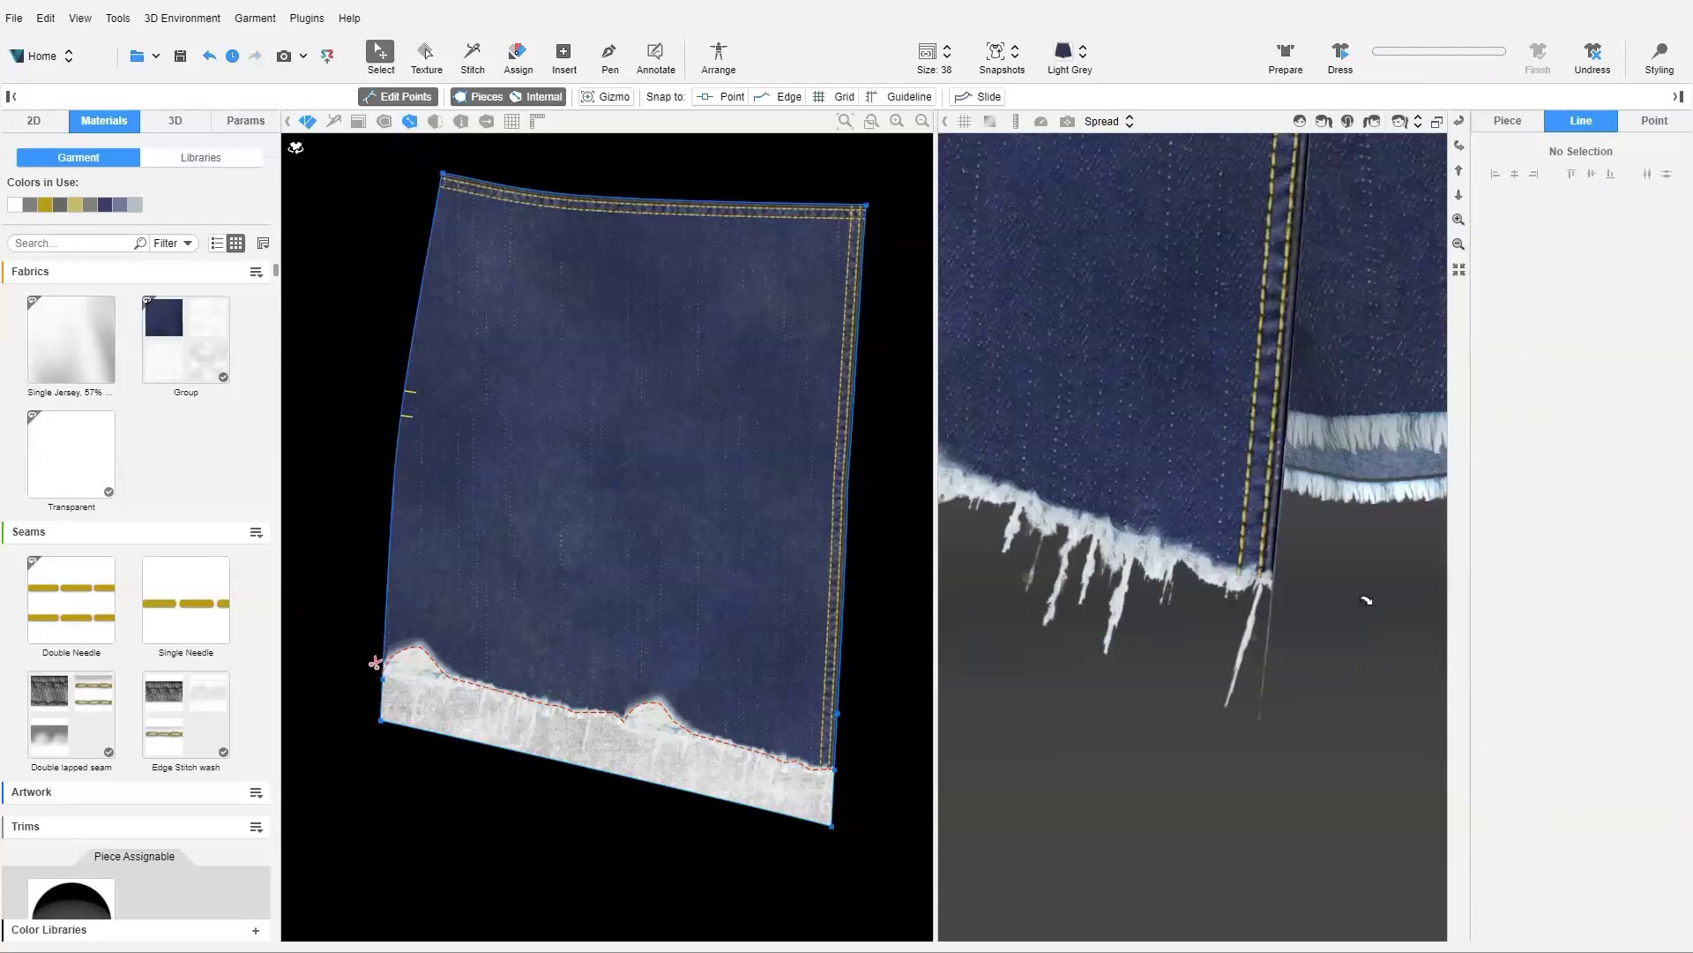
# Set the Finish Effect to None for the transparent strip's hem and the short side edge below the double stitching.
pyautogui.click(807, 822)
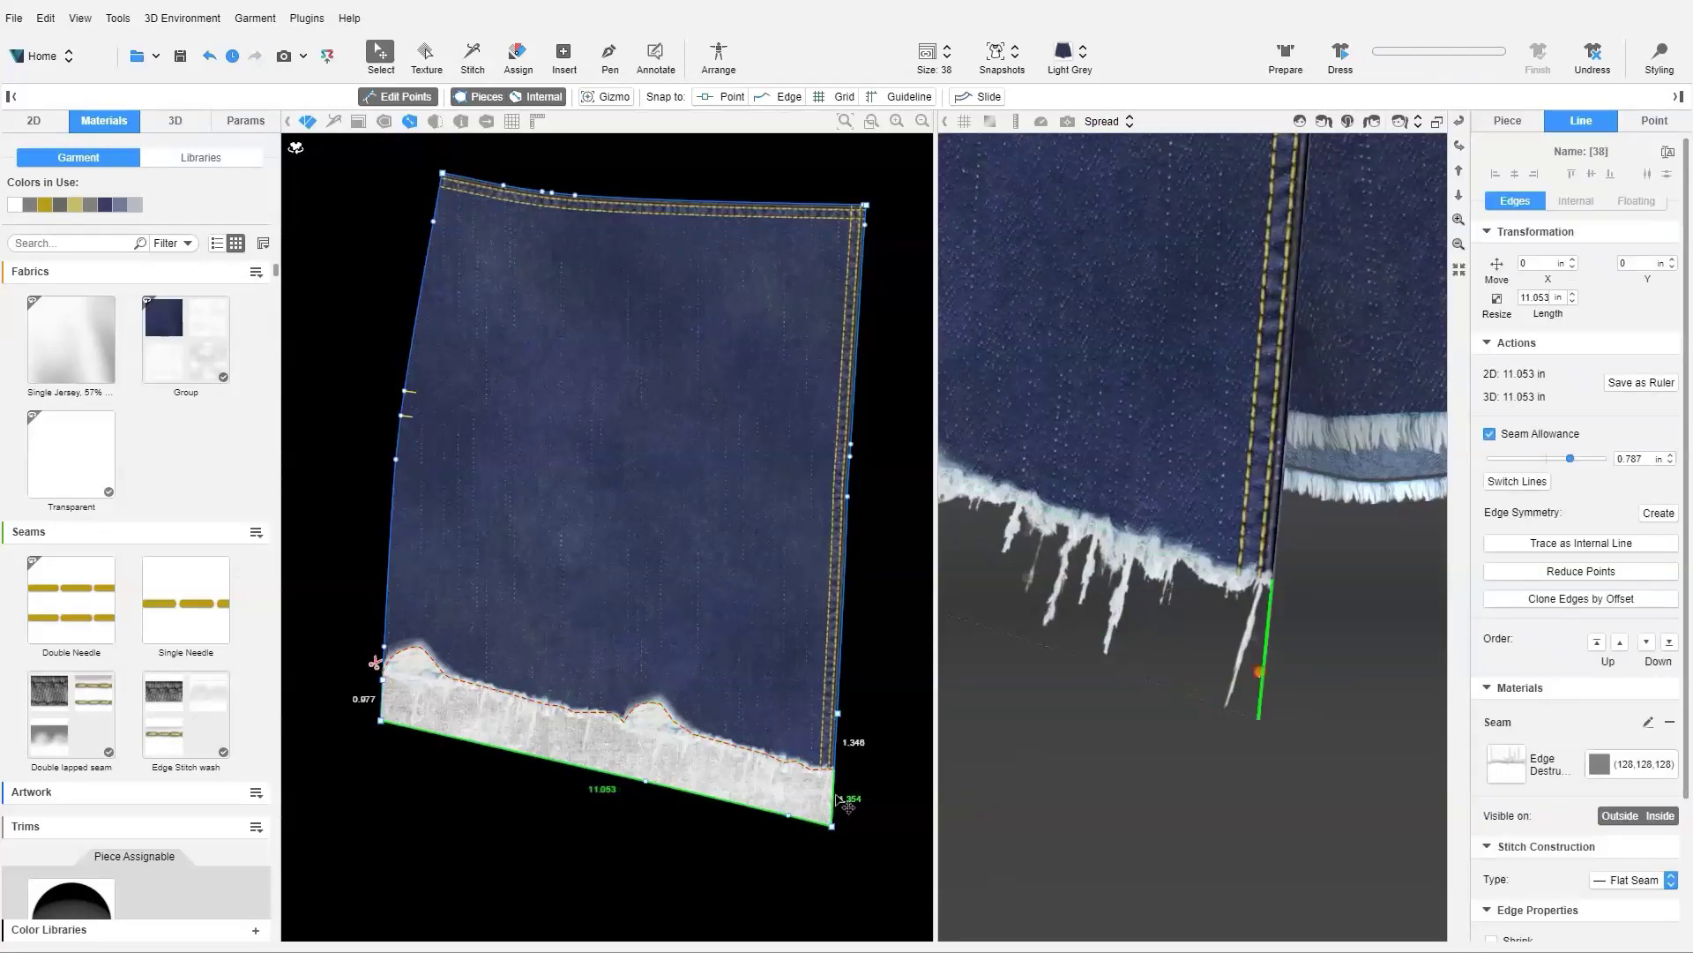
pyautogui.keyDown('shift'); pyautogui.click(847, 805); pyautogui.keyUp('shift')
pyautogui.scroll(-2, 1539, 787)
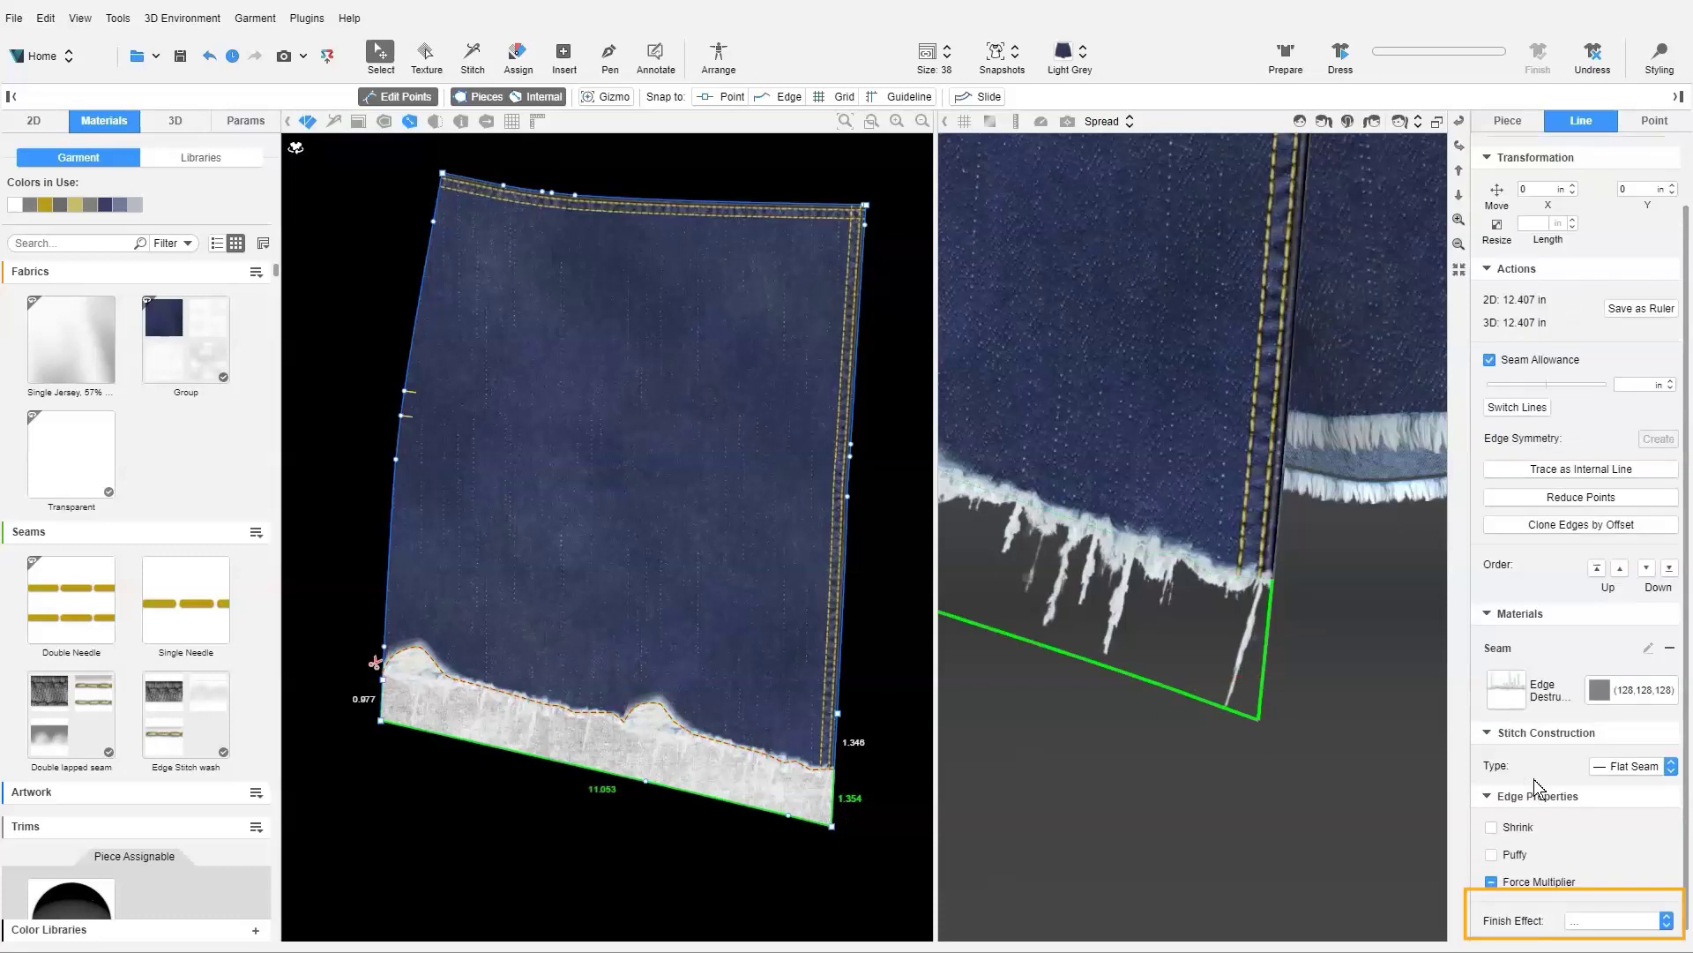
pyautogui.click(1630, 918)
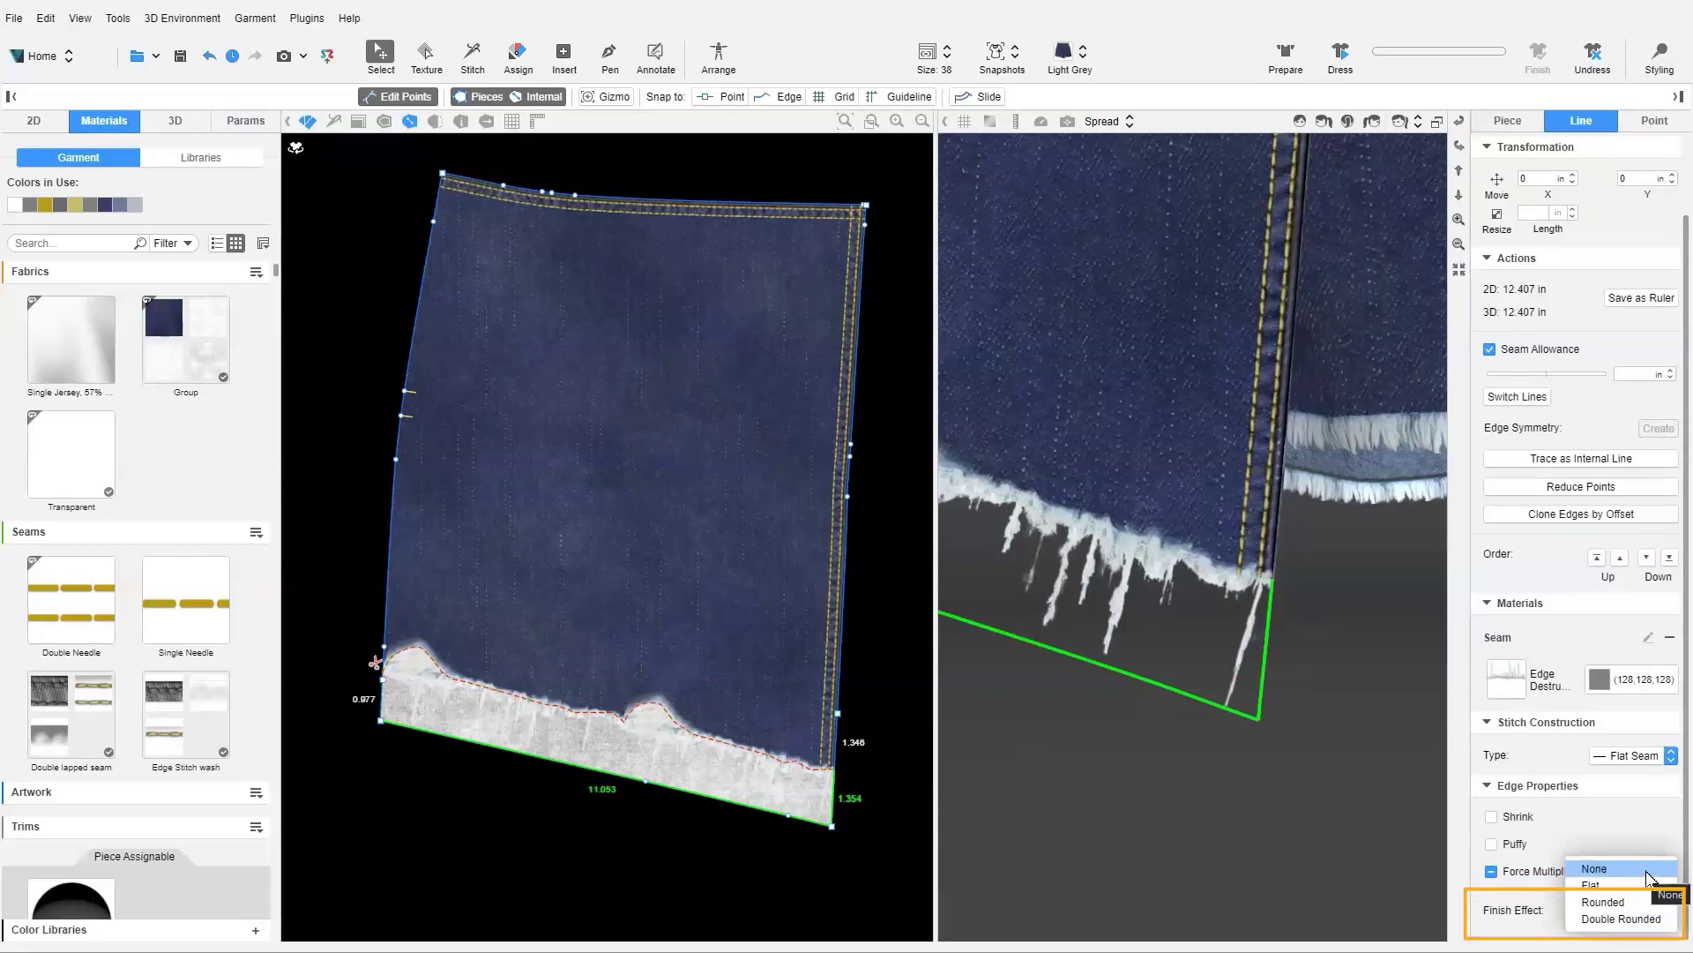
pyautogui.click(1646, 870)
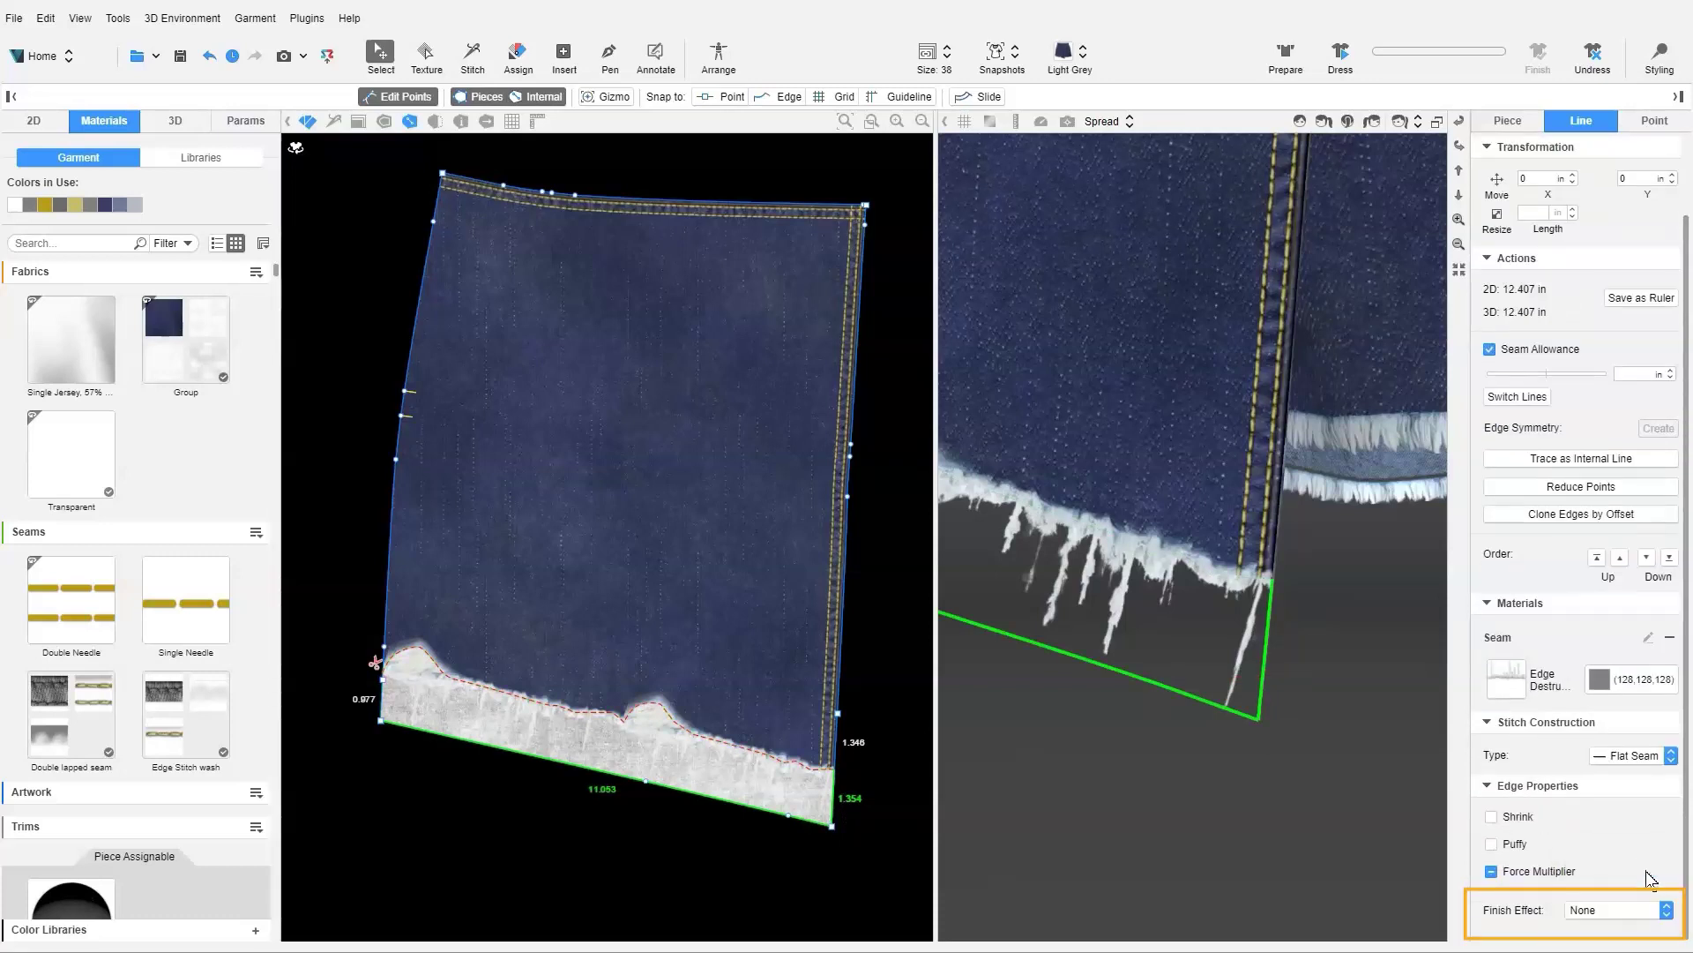
pyautogui.click(833, 907)
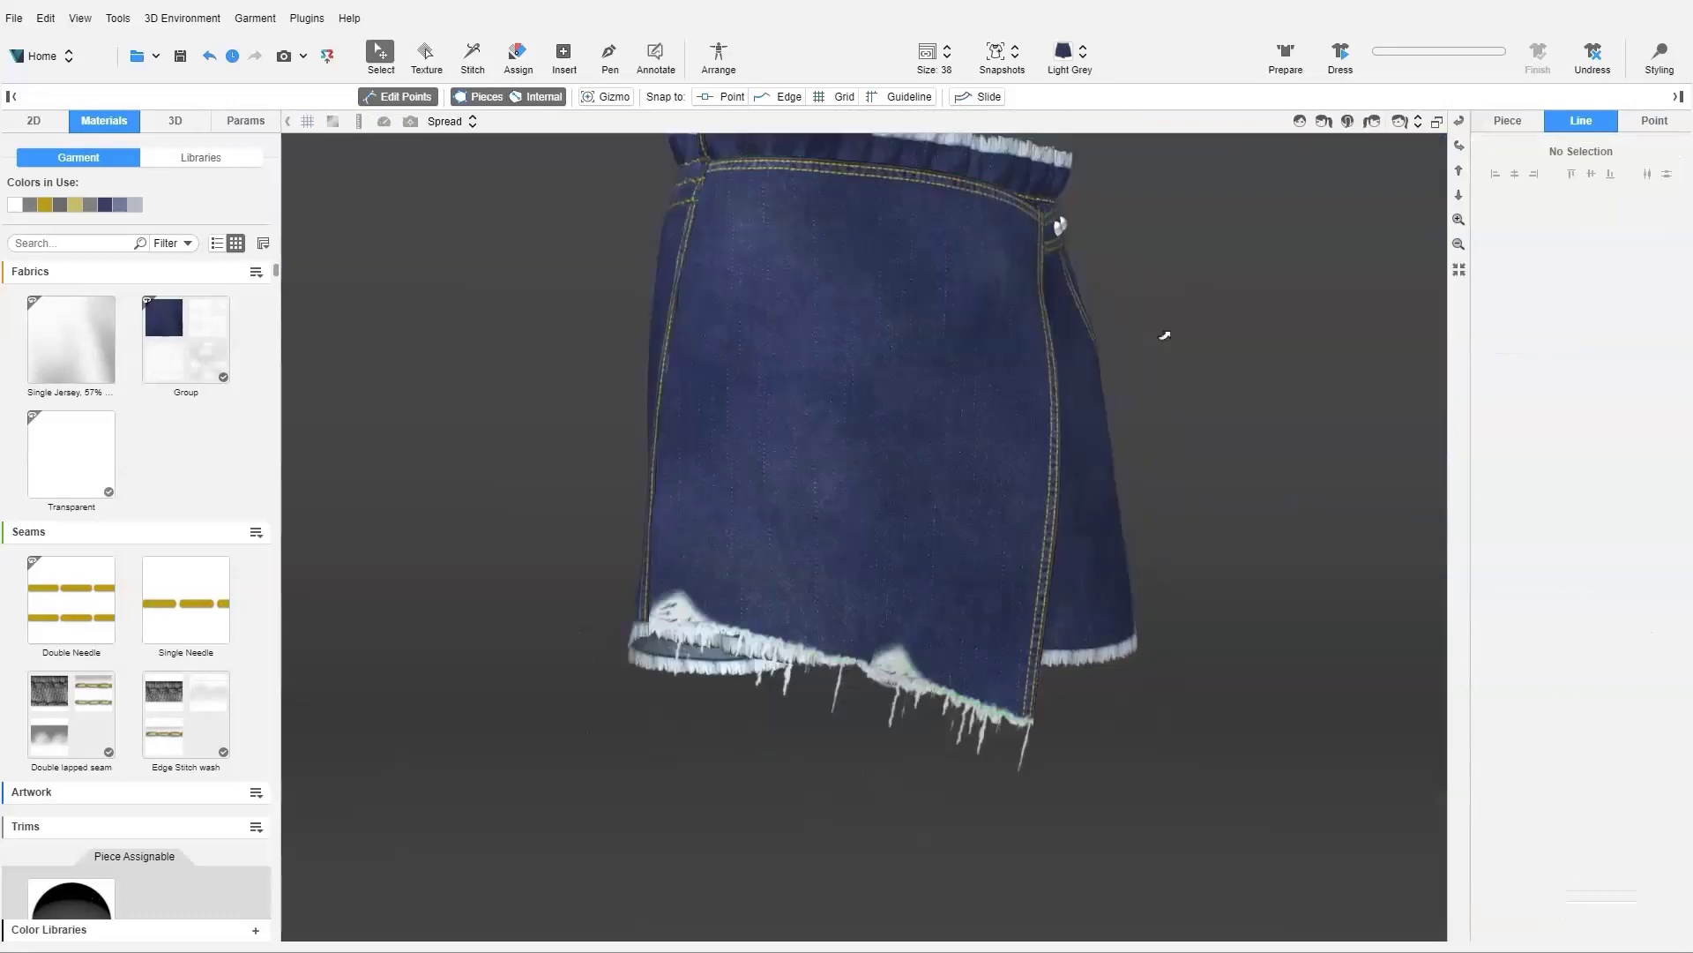
pyautogui.moveTo(1165, 337); pyautogui.dragTo(1232, 539, button='right')
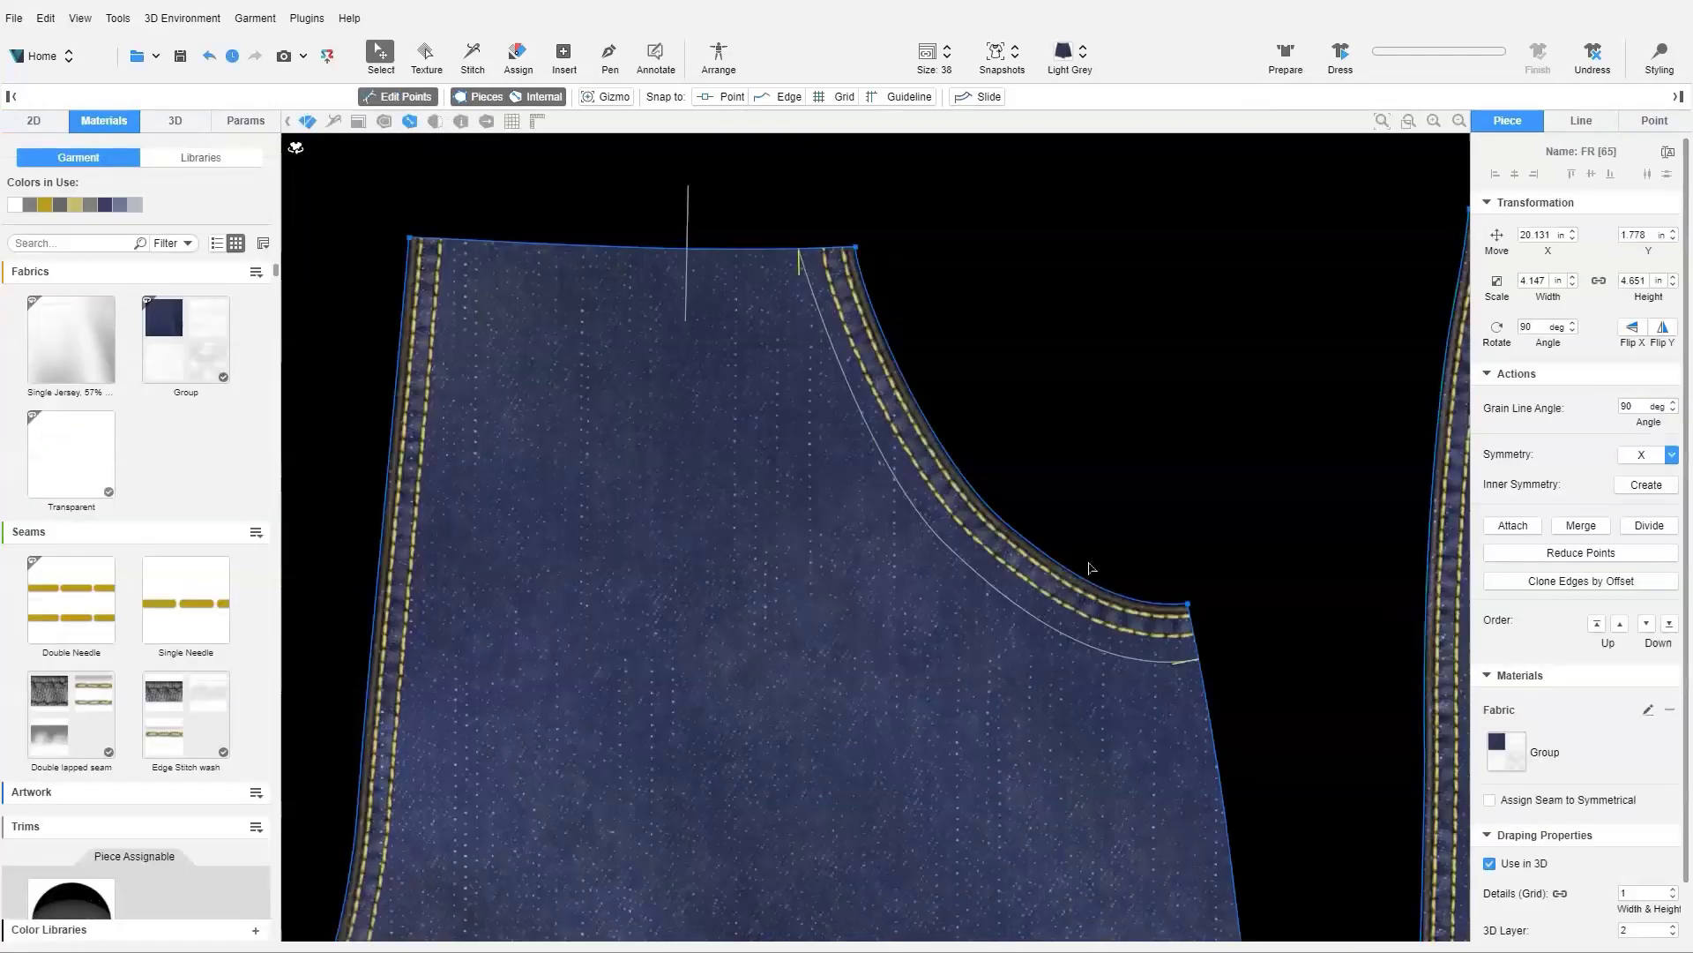
# Clone the curved pocket edge of the front piece with a spacing of -0.2 in, extended to the edges.
pyautogui.click(1090, 568)
pyautogui.click(1581, 543)
pyautogui.moveTo(1648, 598); pyautogui.dragTo(1609, 598)
pyautogui.write('-0.2')
pyautogui.click(1559, 649)
# Extract the narrow strip between the pocket edge and the cloned line as a new piece and place it beside the front piece.
pyautogui.click(565, 55)
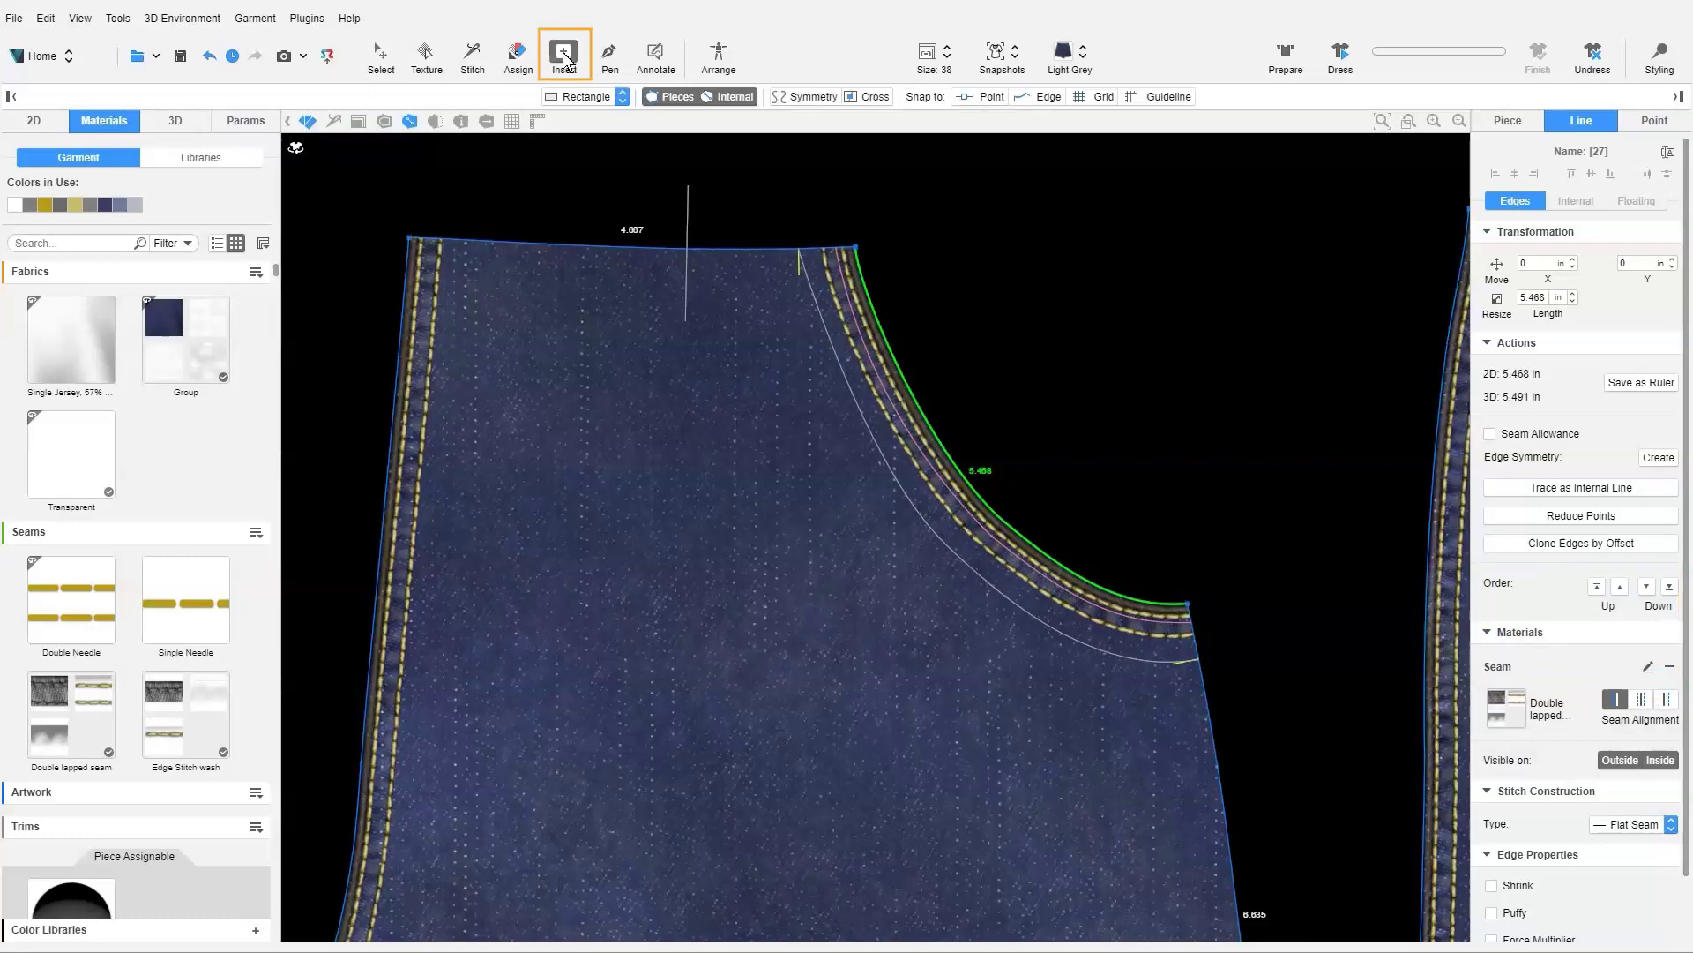
pyautogui.click(580, 97)
pyautogui.click(640, 176)
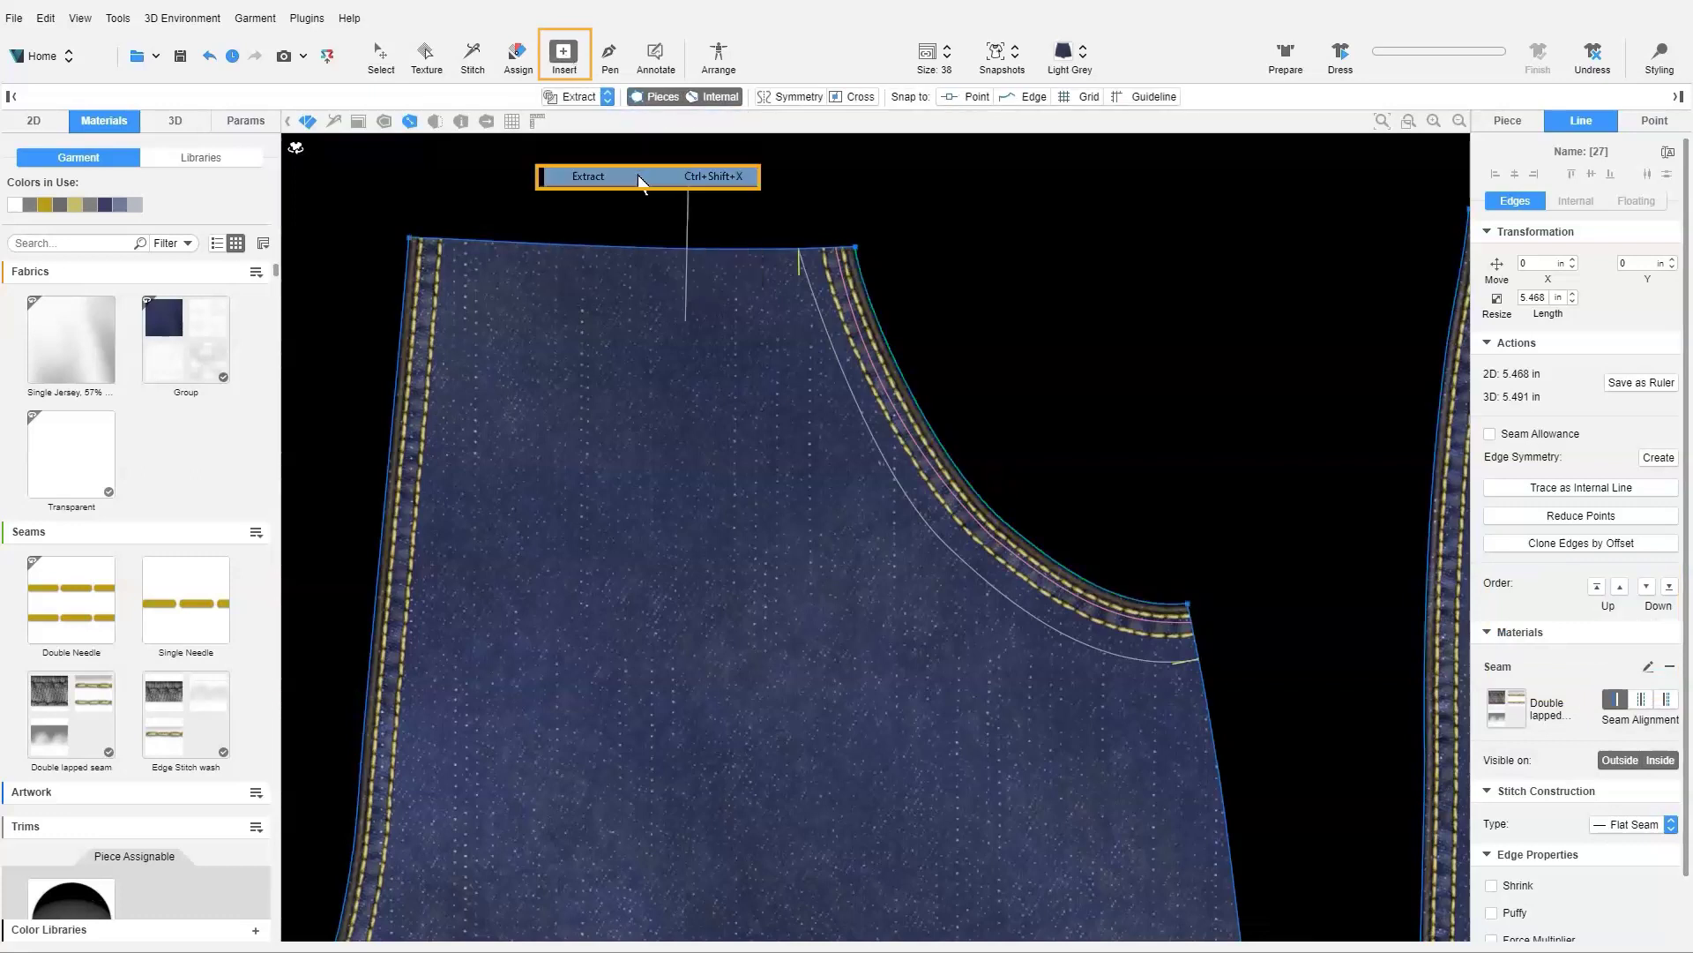
pyautogui.click(935, 419)
pyautogui.moveTo(961, 454); pyautogui.dragTo(1005, 354)
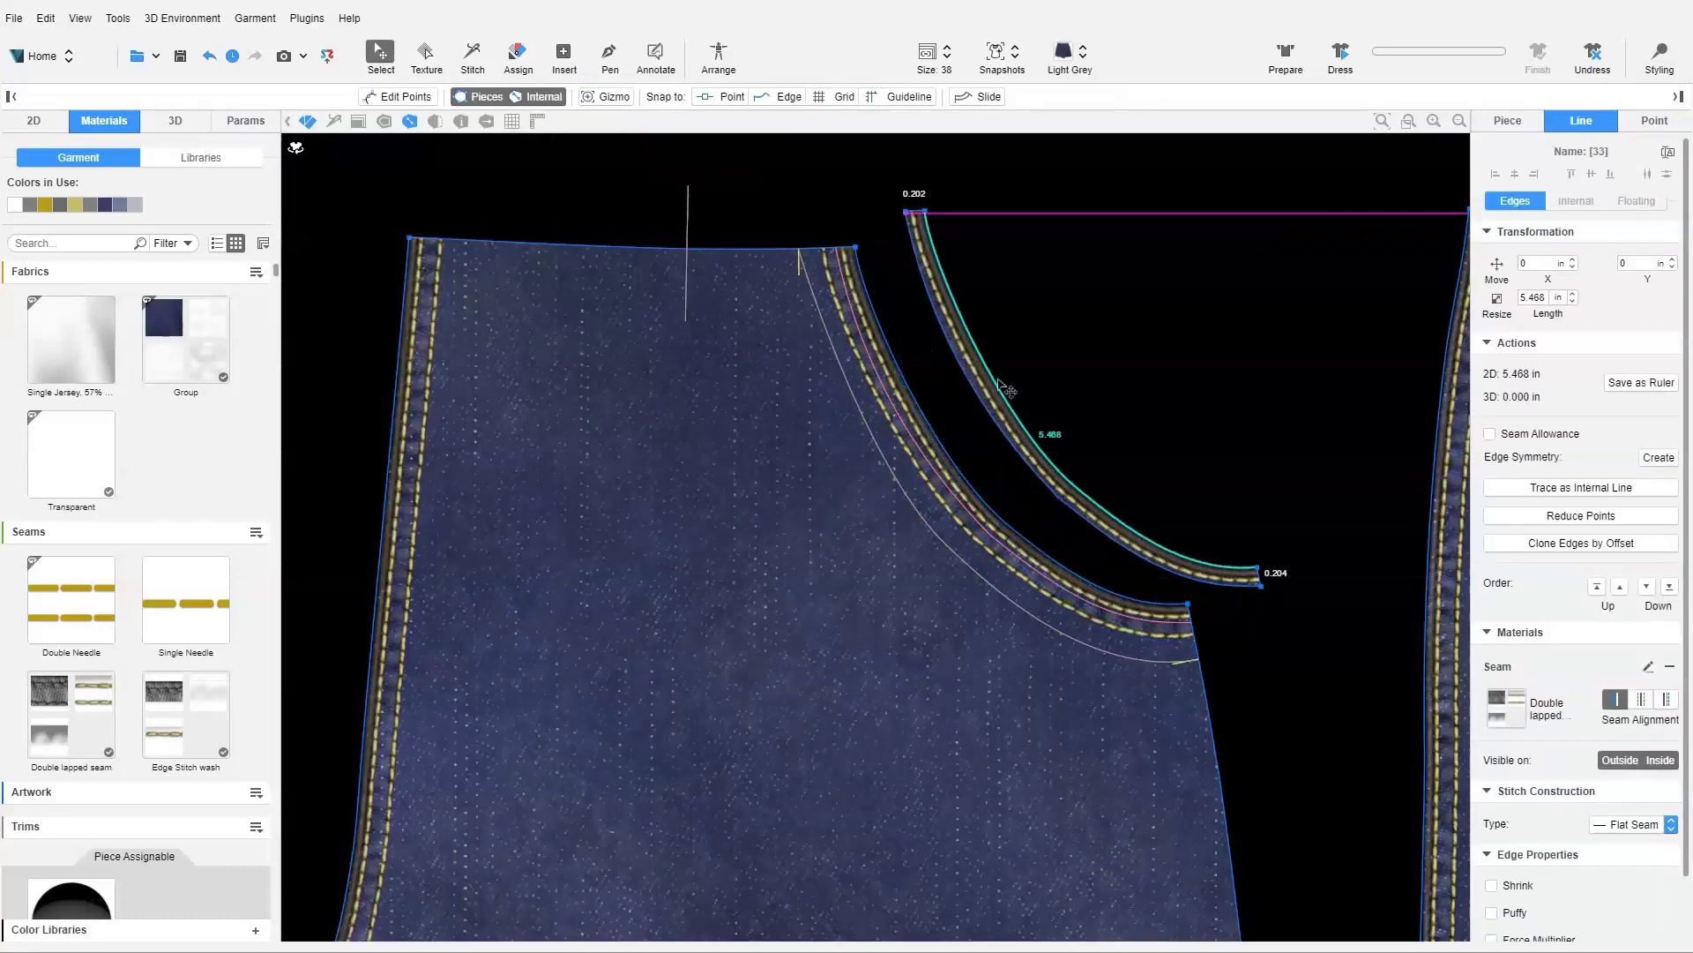
# Remove the seams from the extracted strip and assign the Transparent fabric to it.
pyautogui.rightClick(1088, 457)
pyautogui.click(1098, 545)
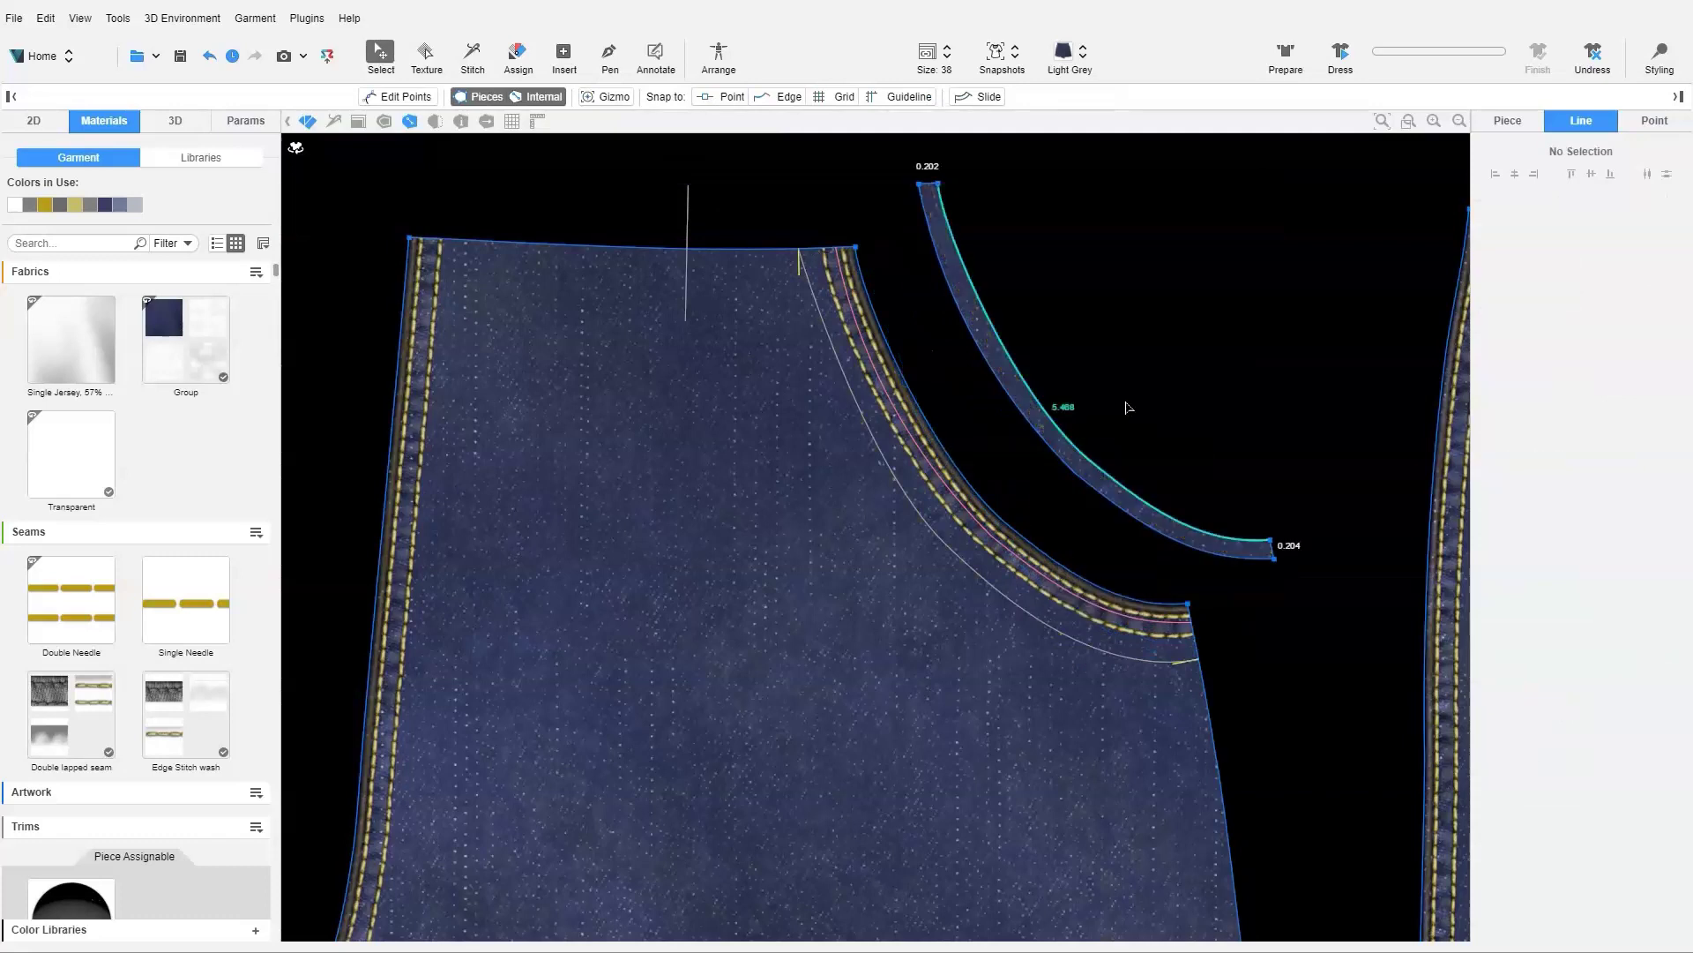
pyautogui.moveTo(94, 467); pyautogui.dragTo(1056, 438)
pyautogui.click(1053, 435)
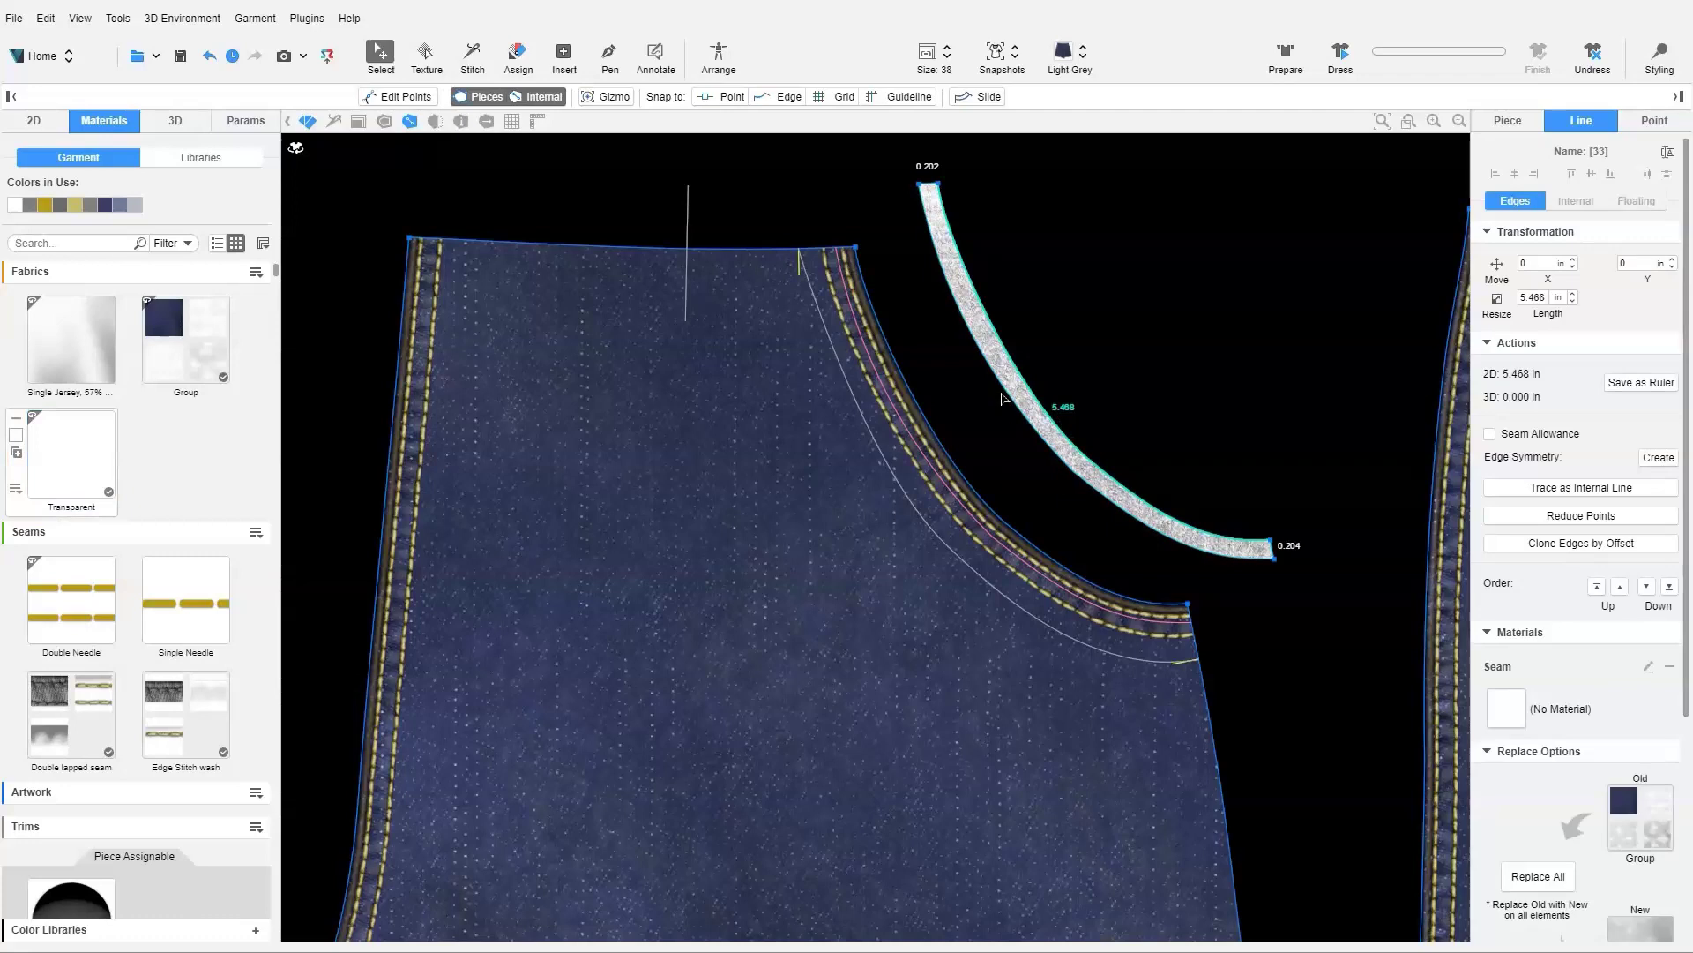
# Stitch the strip's longer curved edge to the pocket edge of the front piece.
pyautogui.click(473, 58)
pyautogui.click(1026, 440)
pyautogui.click(987, 508)
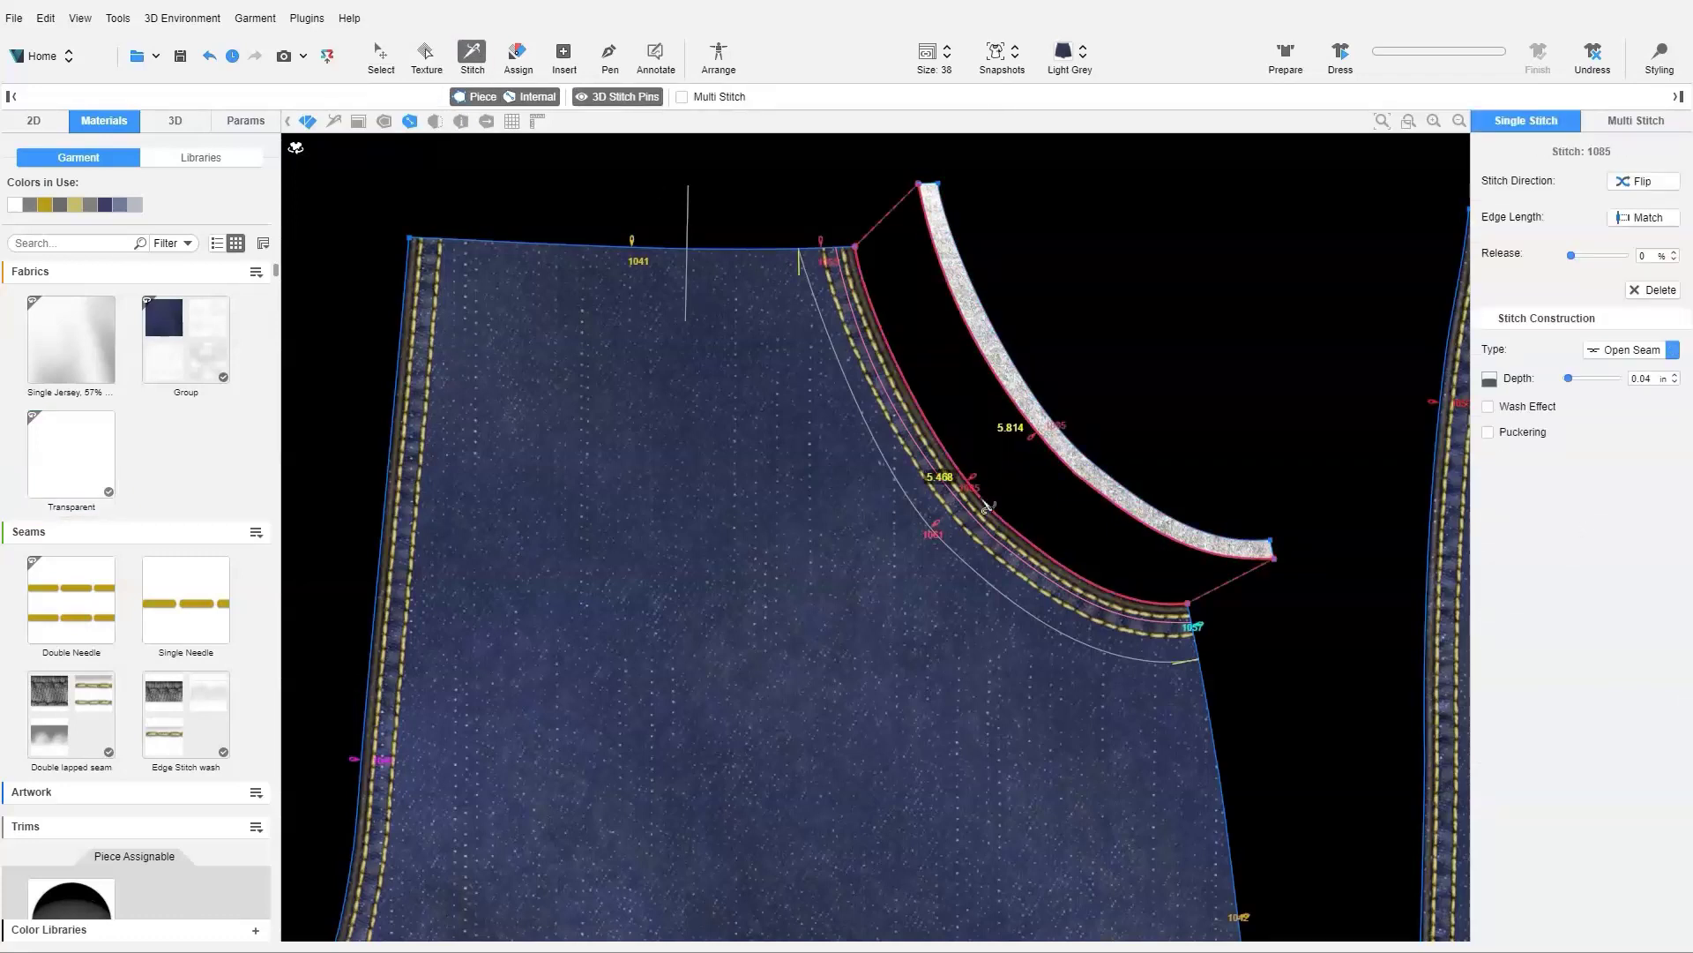
# Arrange the strip on the left-side silhouette, dress the garment and finish the simulation.
pyautogui.click(718, 55)
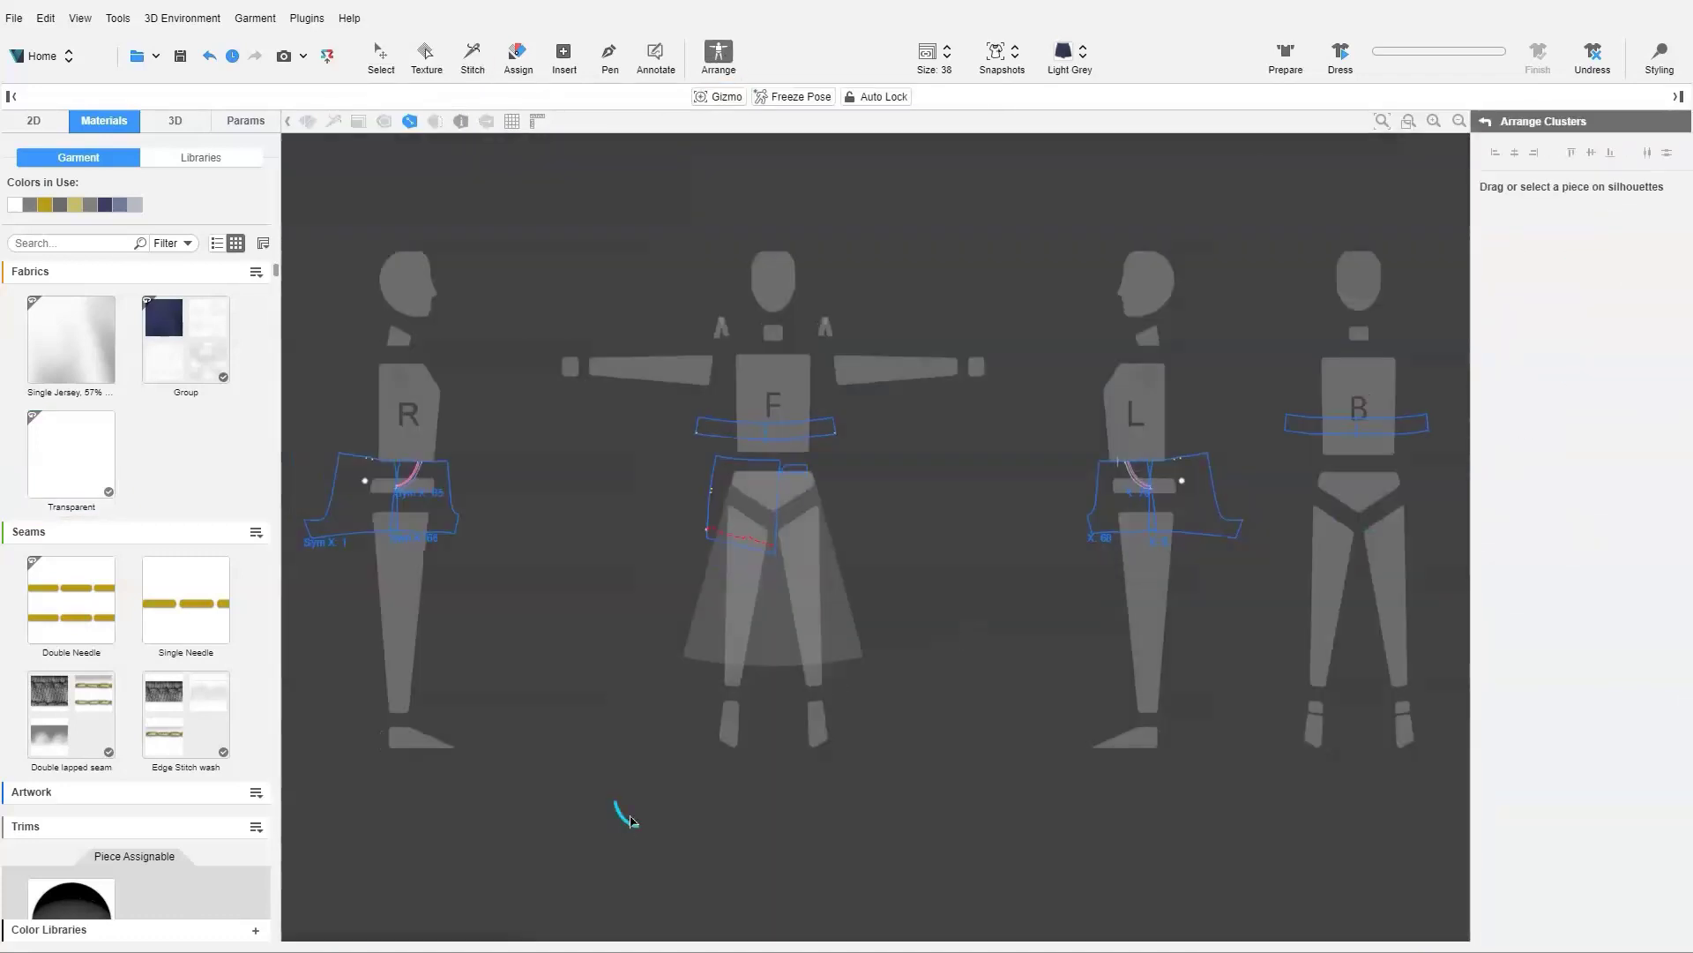
pyautogui.click(1137, 537)
pyautogui.click(1341, 55)
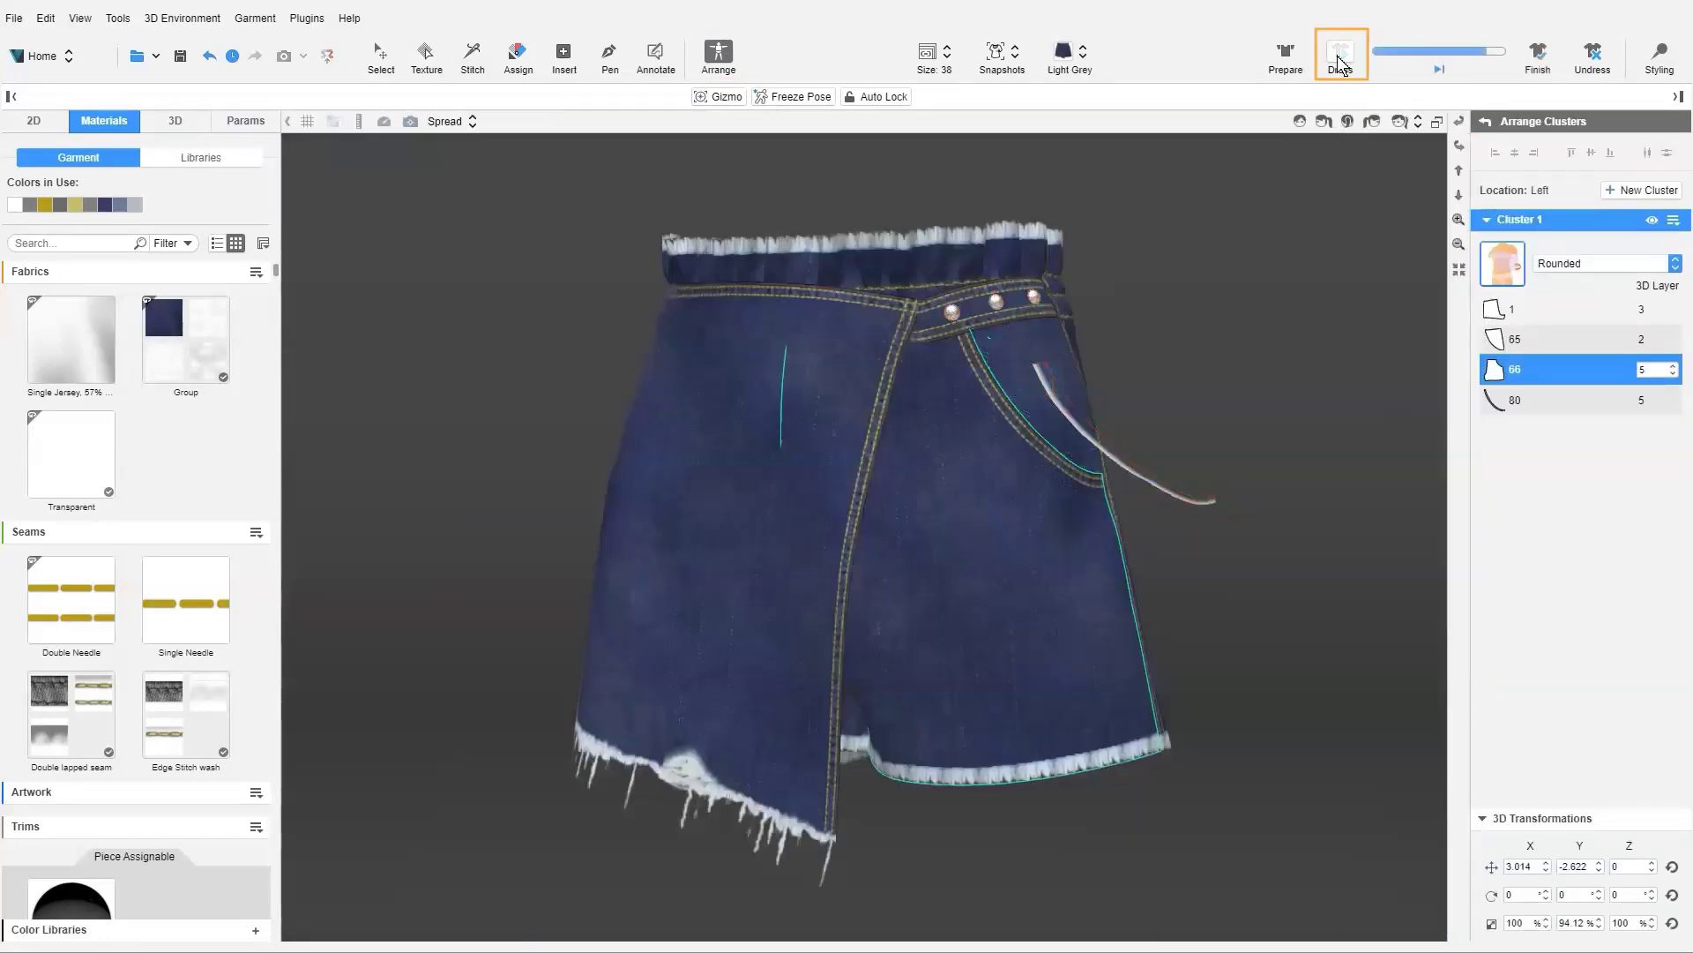
pyautogui.click(1538, 55)
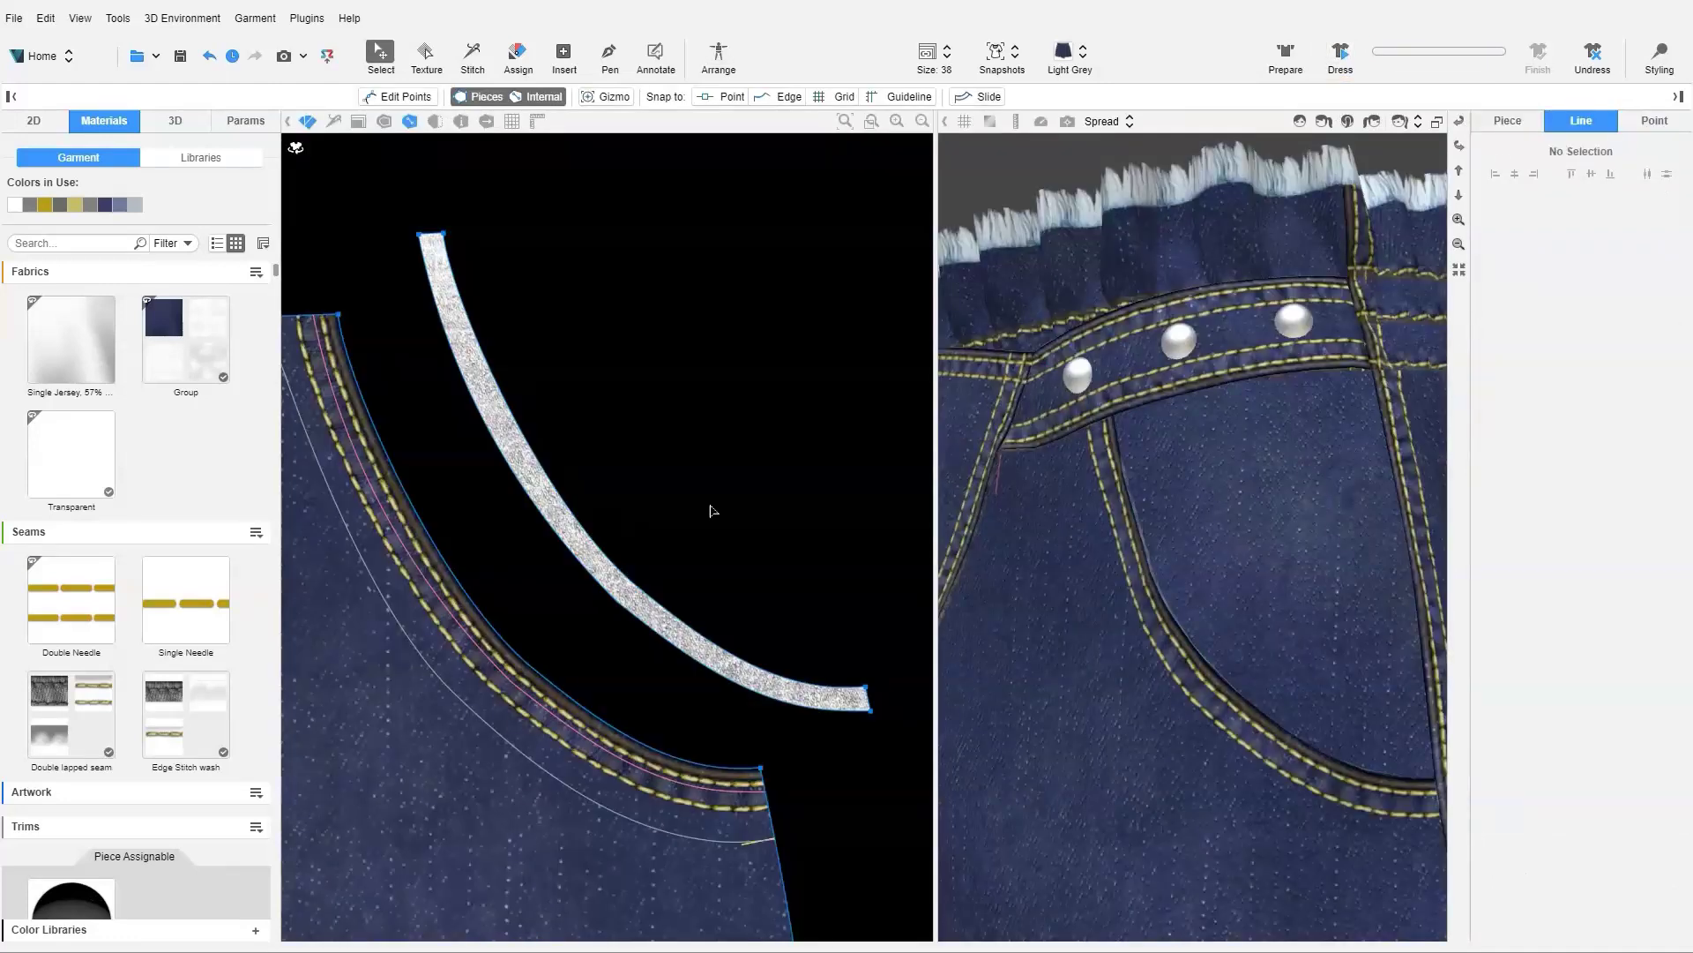
pyautogui.scroll(-5, 136, 617)
pyautogui.click(66, 640)
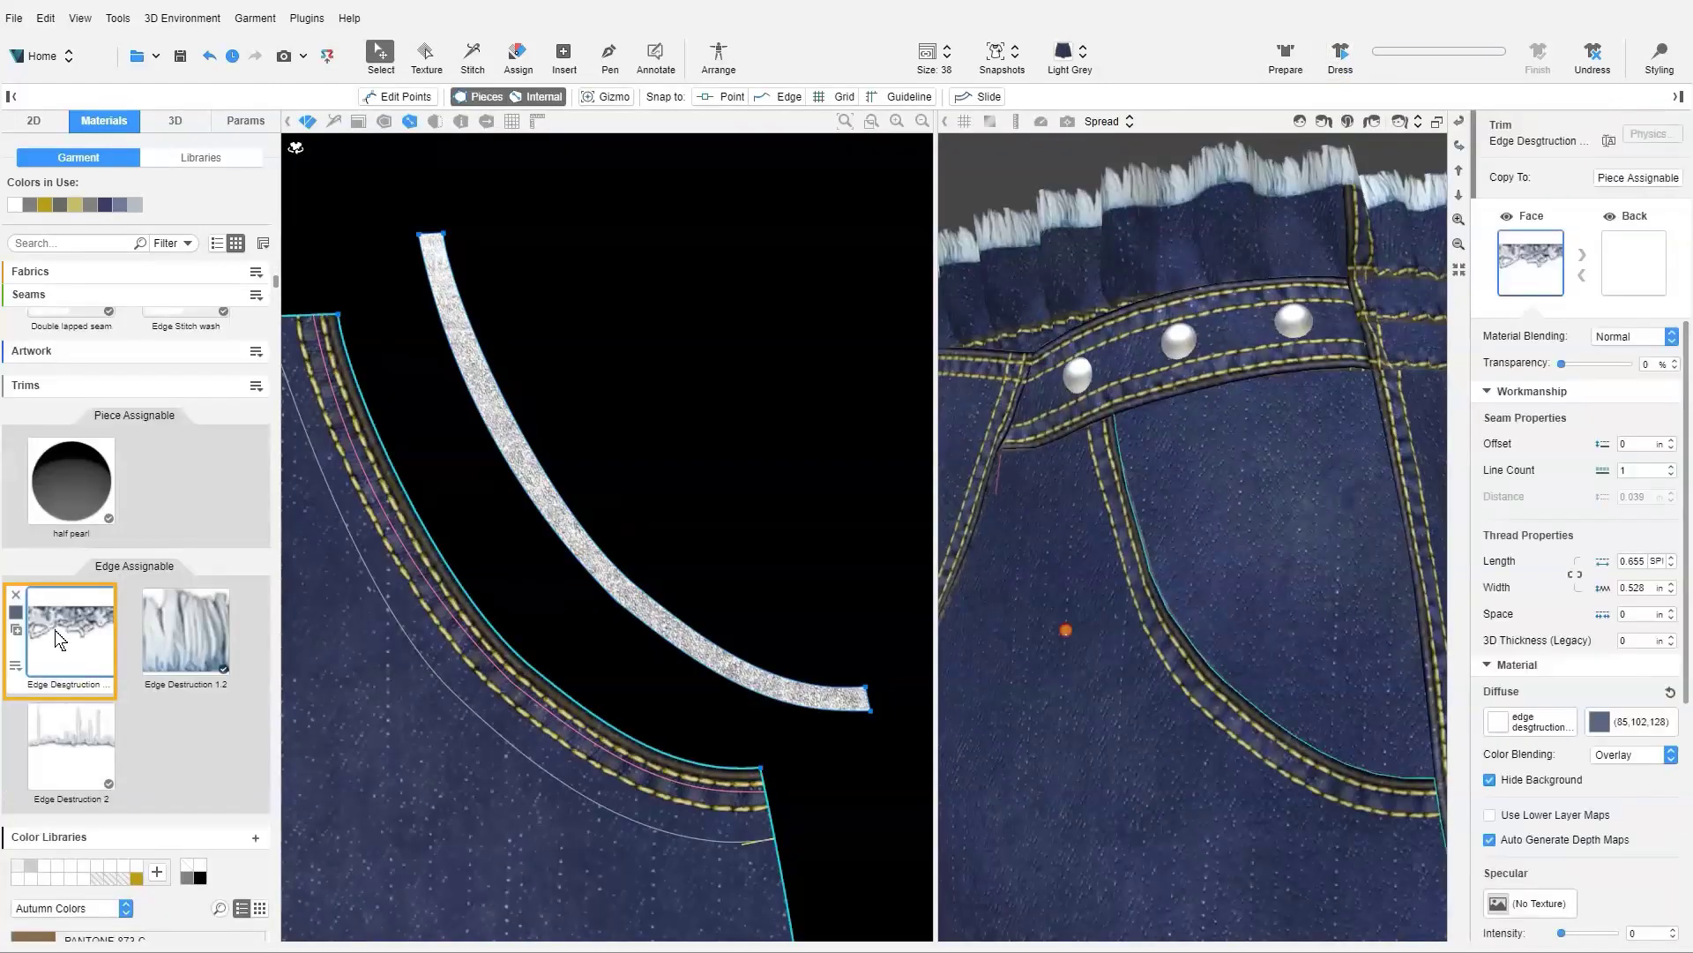
pyautogui.click(518, 54)
pyautogui.click(480, 428)
pyautogui.press('Escape')
# Clone the strip's stitched curved edge once by an offset of -0.05 in.
pyautogui.click(580, 565)
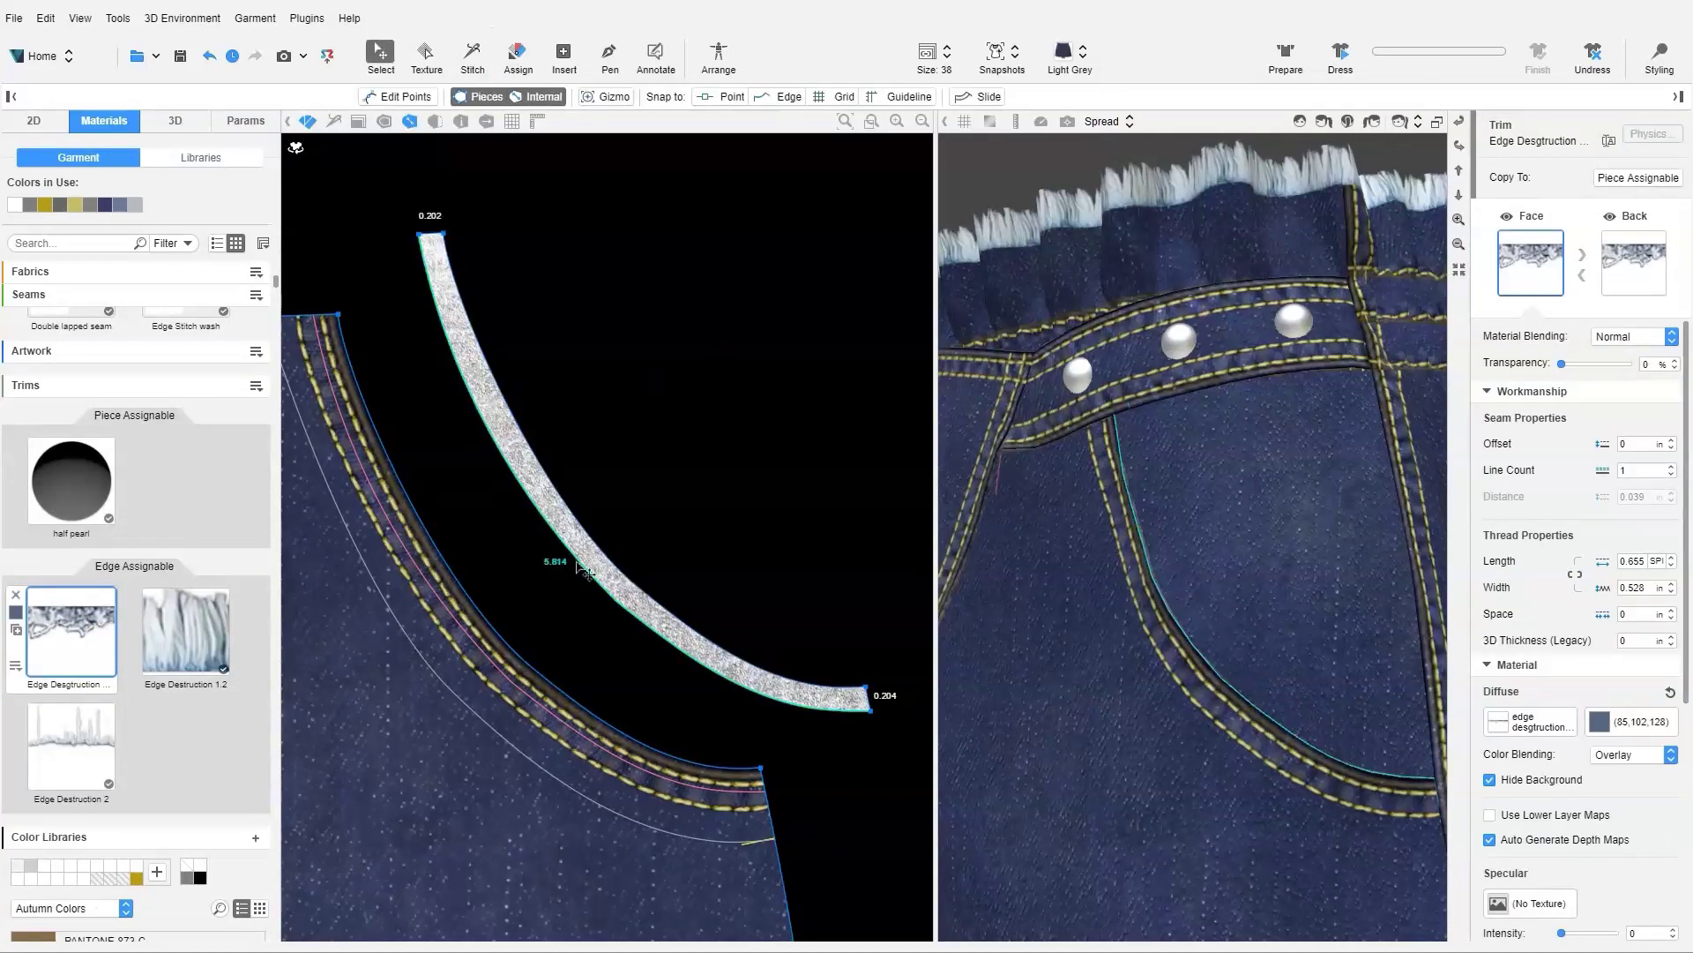
pyautogui.click(580, 568)
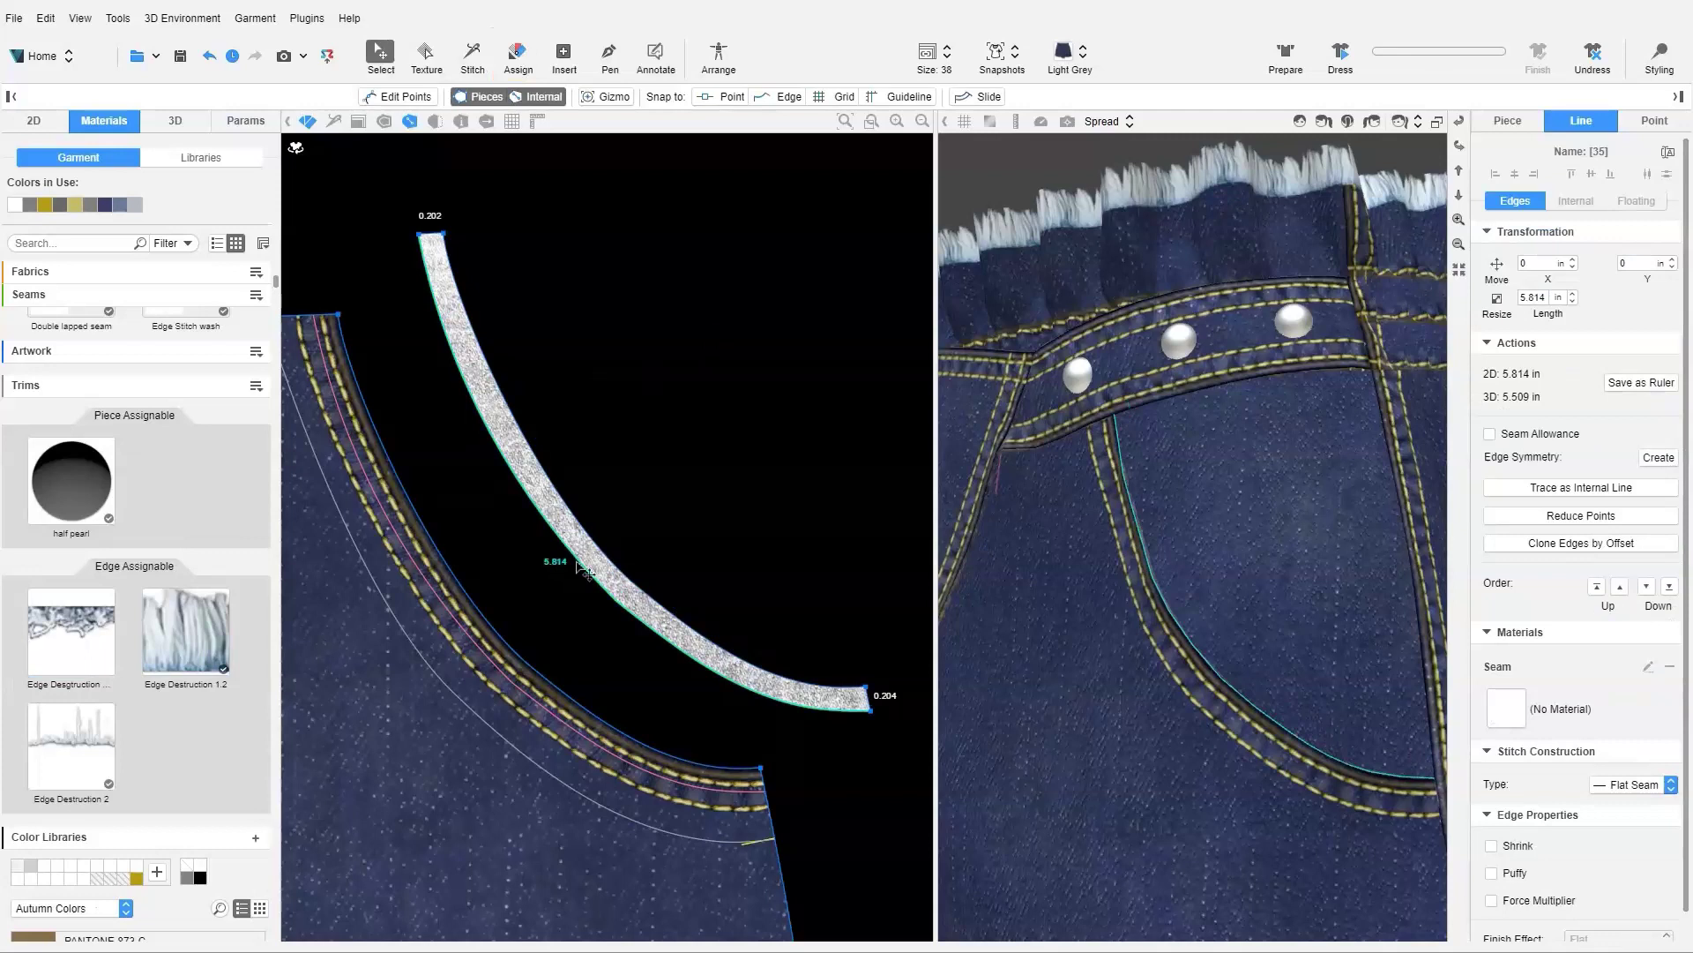
pyautogui.click(1641, 545)
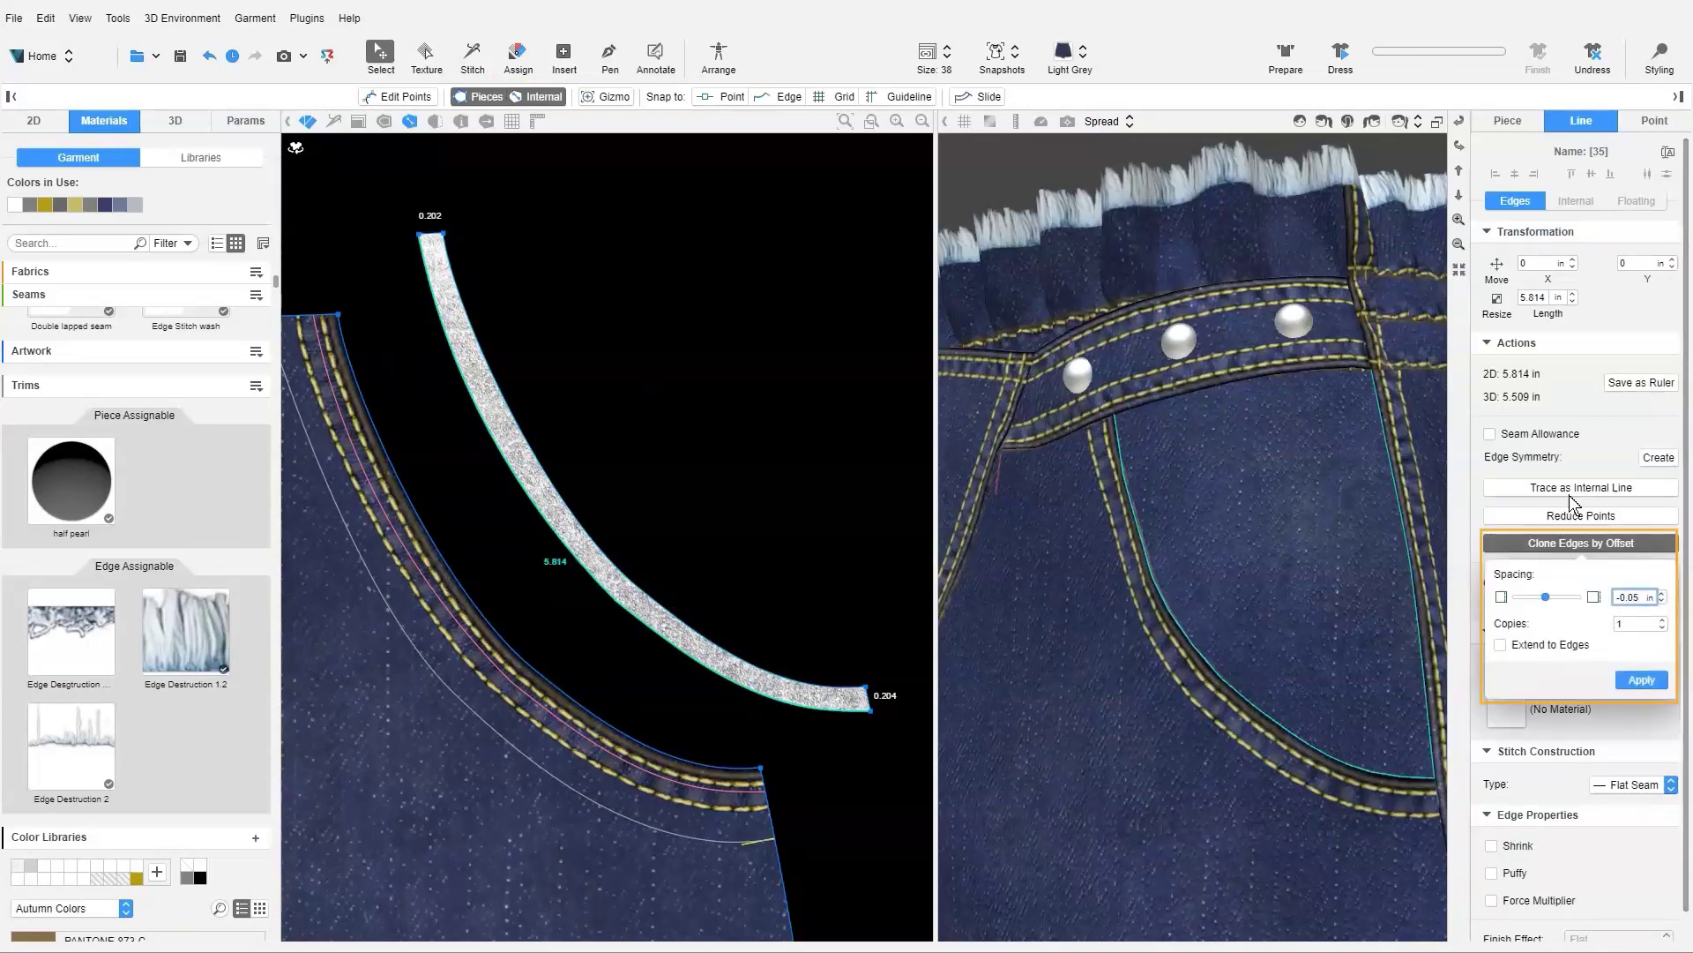
pyautogui.click(1641, 683)
# Assign the Edge Desgtruction trim to the cloned internal line on the pocket strip.
pyautogui.press('a')
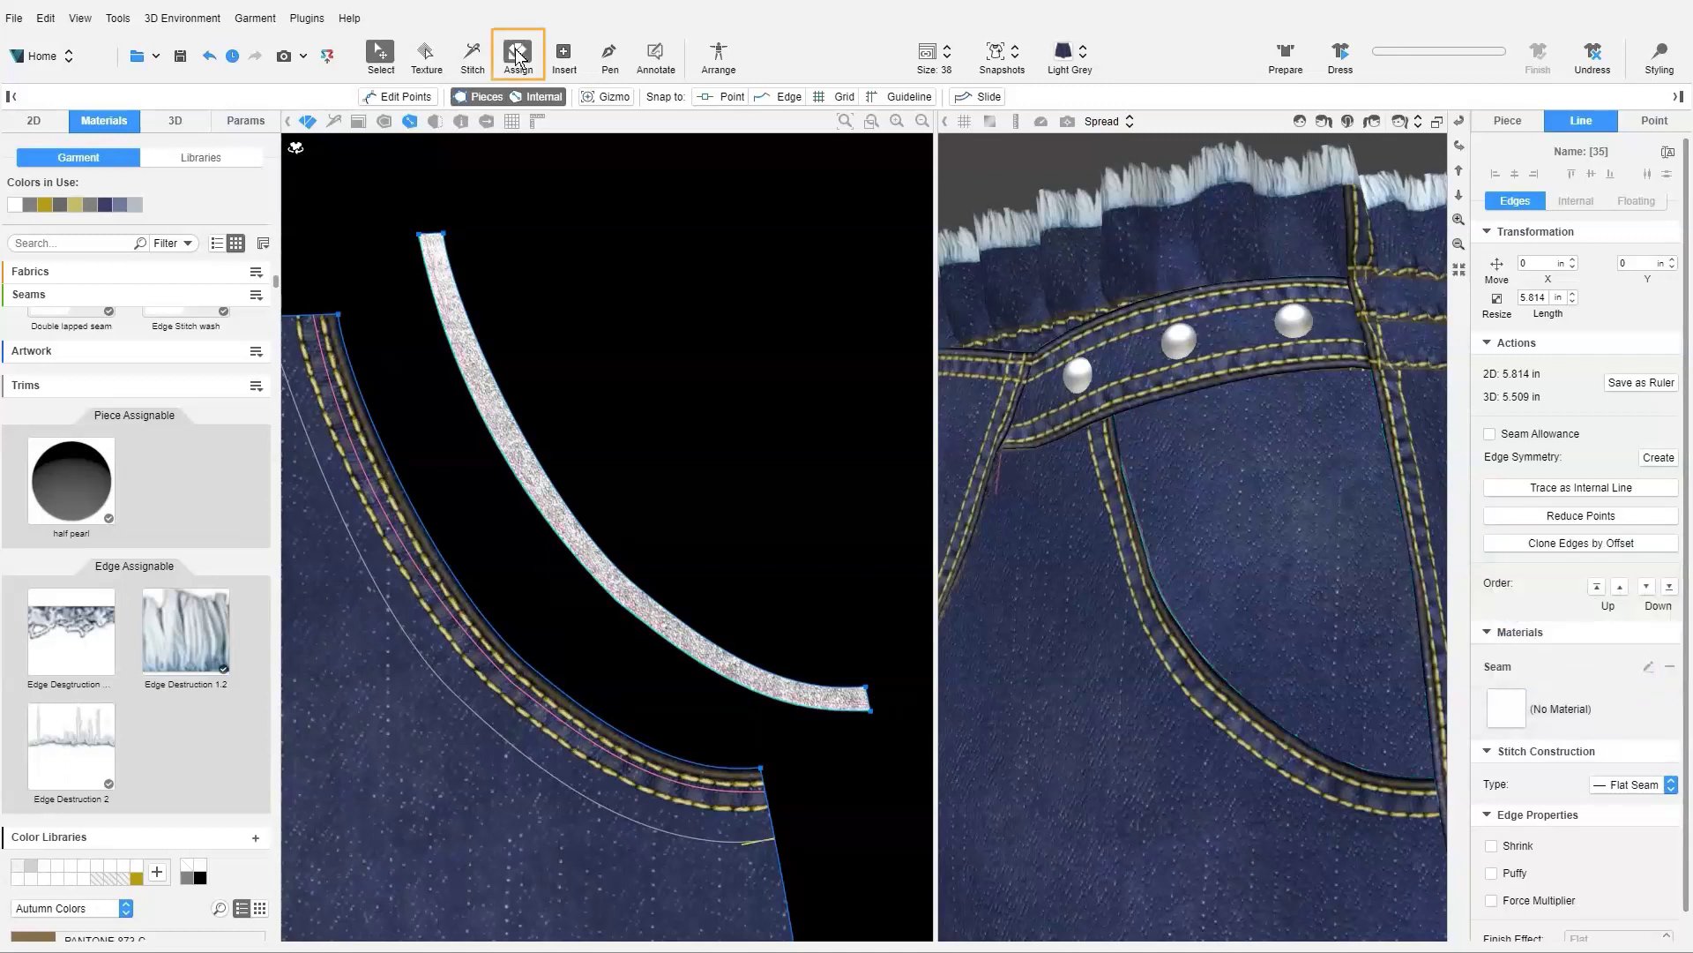
pyautogui.click(71, 543)
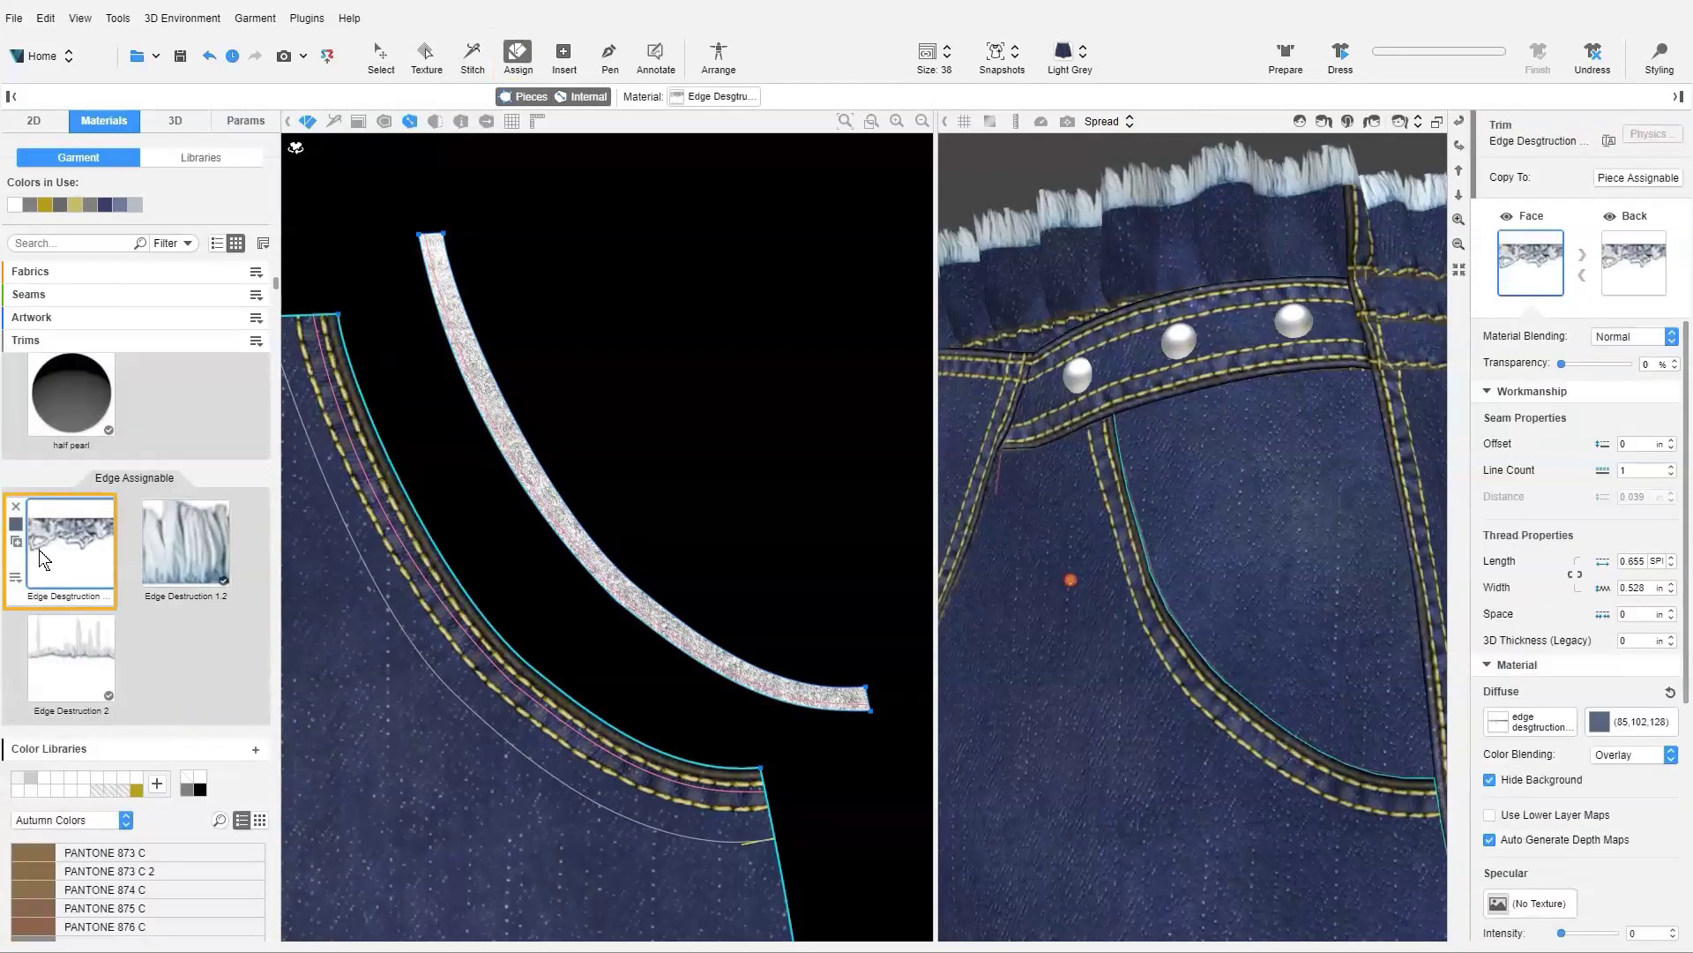
pyautogui.click(557, 521)
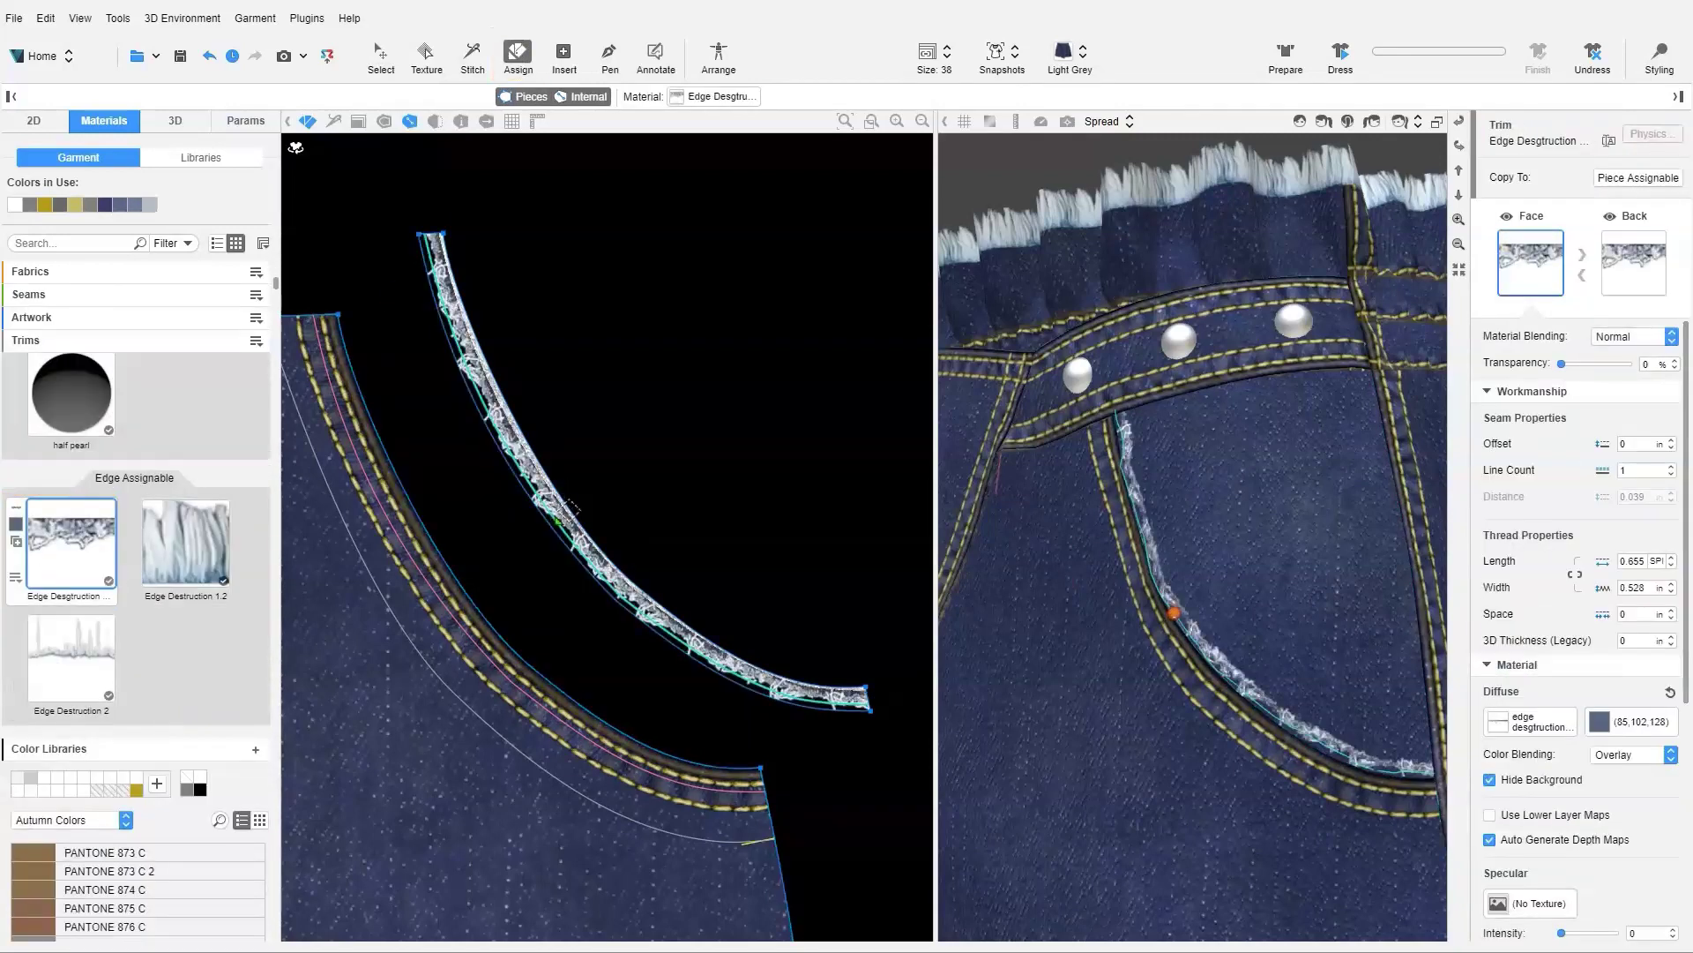
pyautogui.press('Escape')
# Set the seam position of the trim on the strip's internal line to 30%.
pyautogui.scroll(3, 609, 571)
pyautogui.click(607, 571)
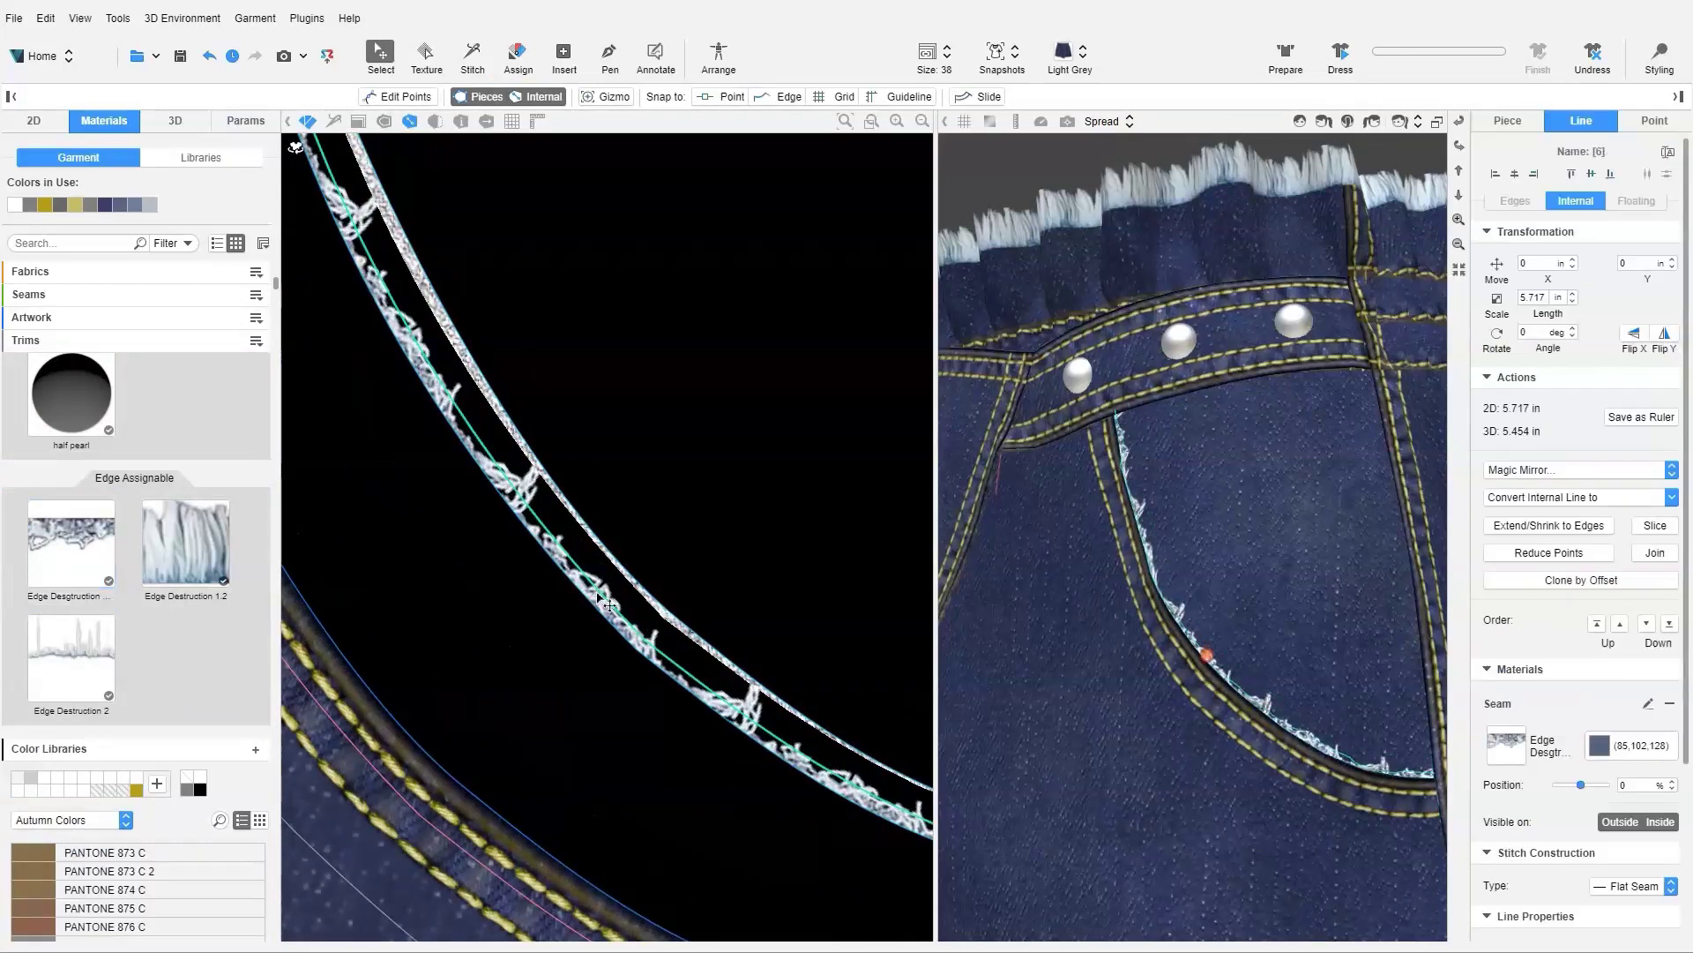
pyautogui.moveTo(1577, 784)
pyautogui.mouseDown()
pyautogui.moveTo(1603, 791)
pyautogui.moveTo(1590, 784)
pyautogui.mouseUp()
pyautogui.scroll(-3, 628, 592)
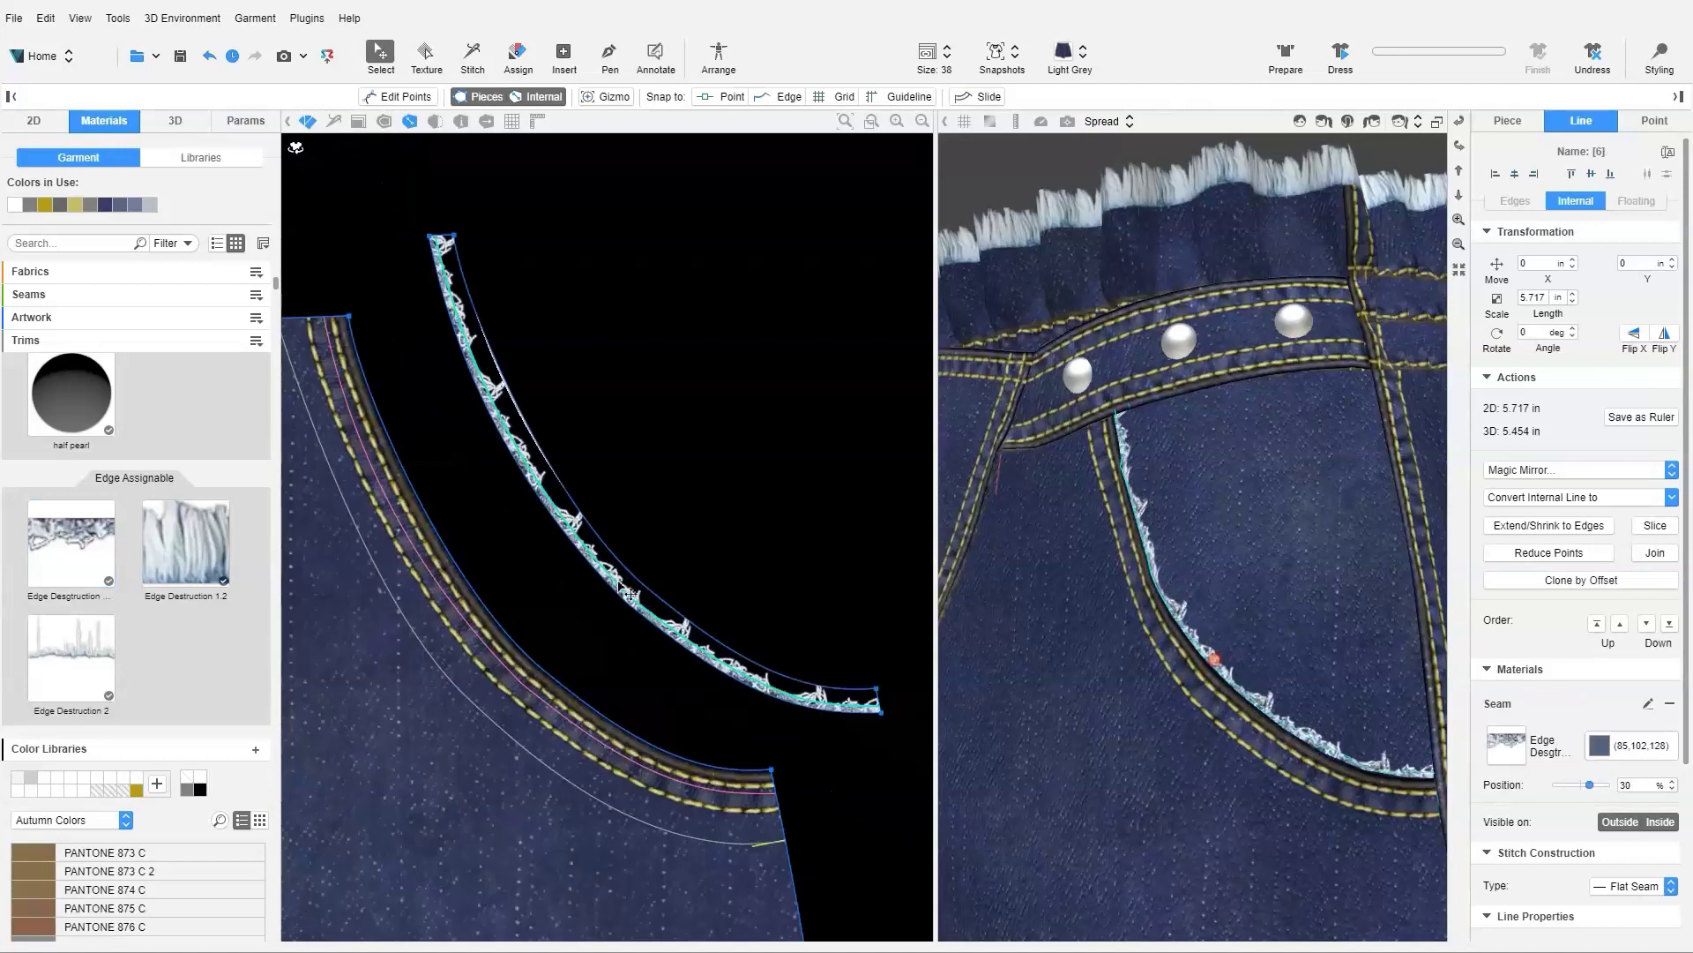
# Edit the strip's internal line by moving its upper end point down along the strip.
pyautogui.doubleClick(511, 434)
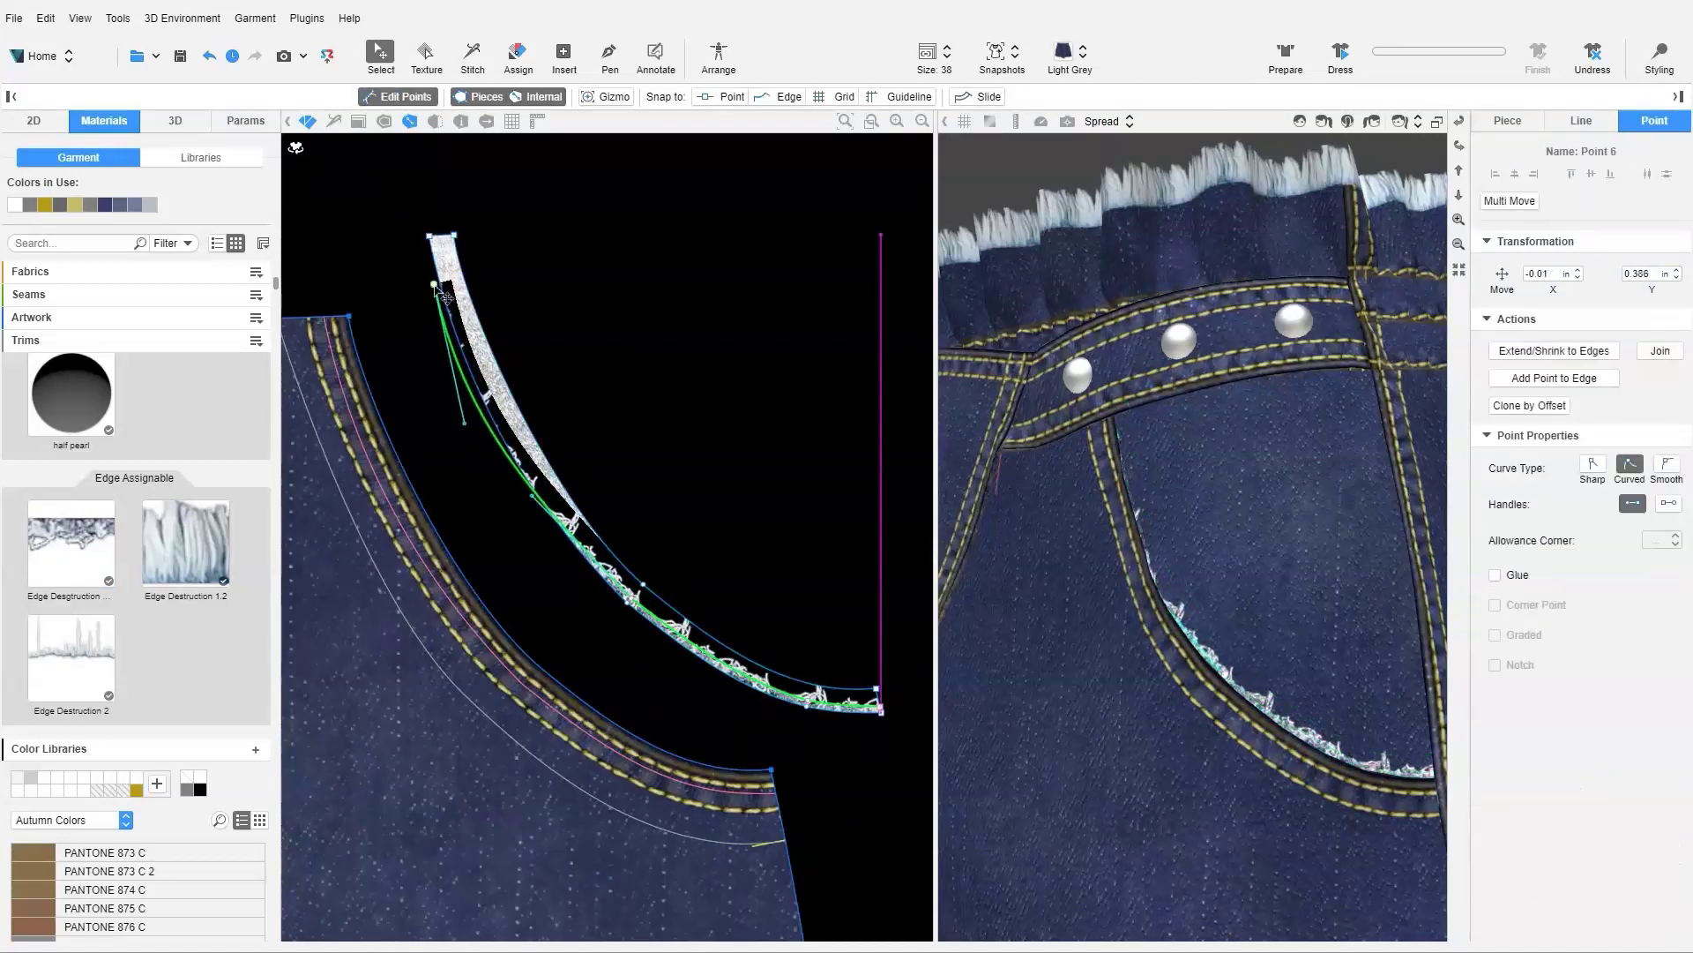